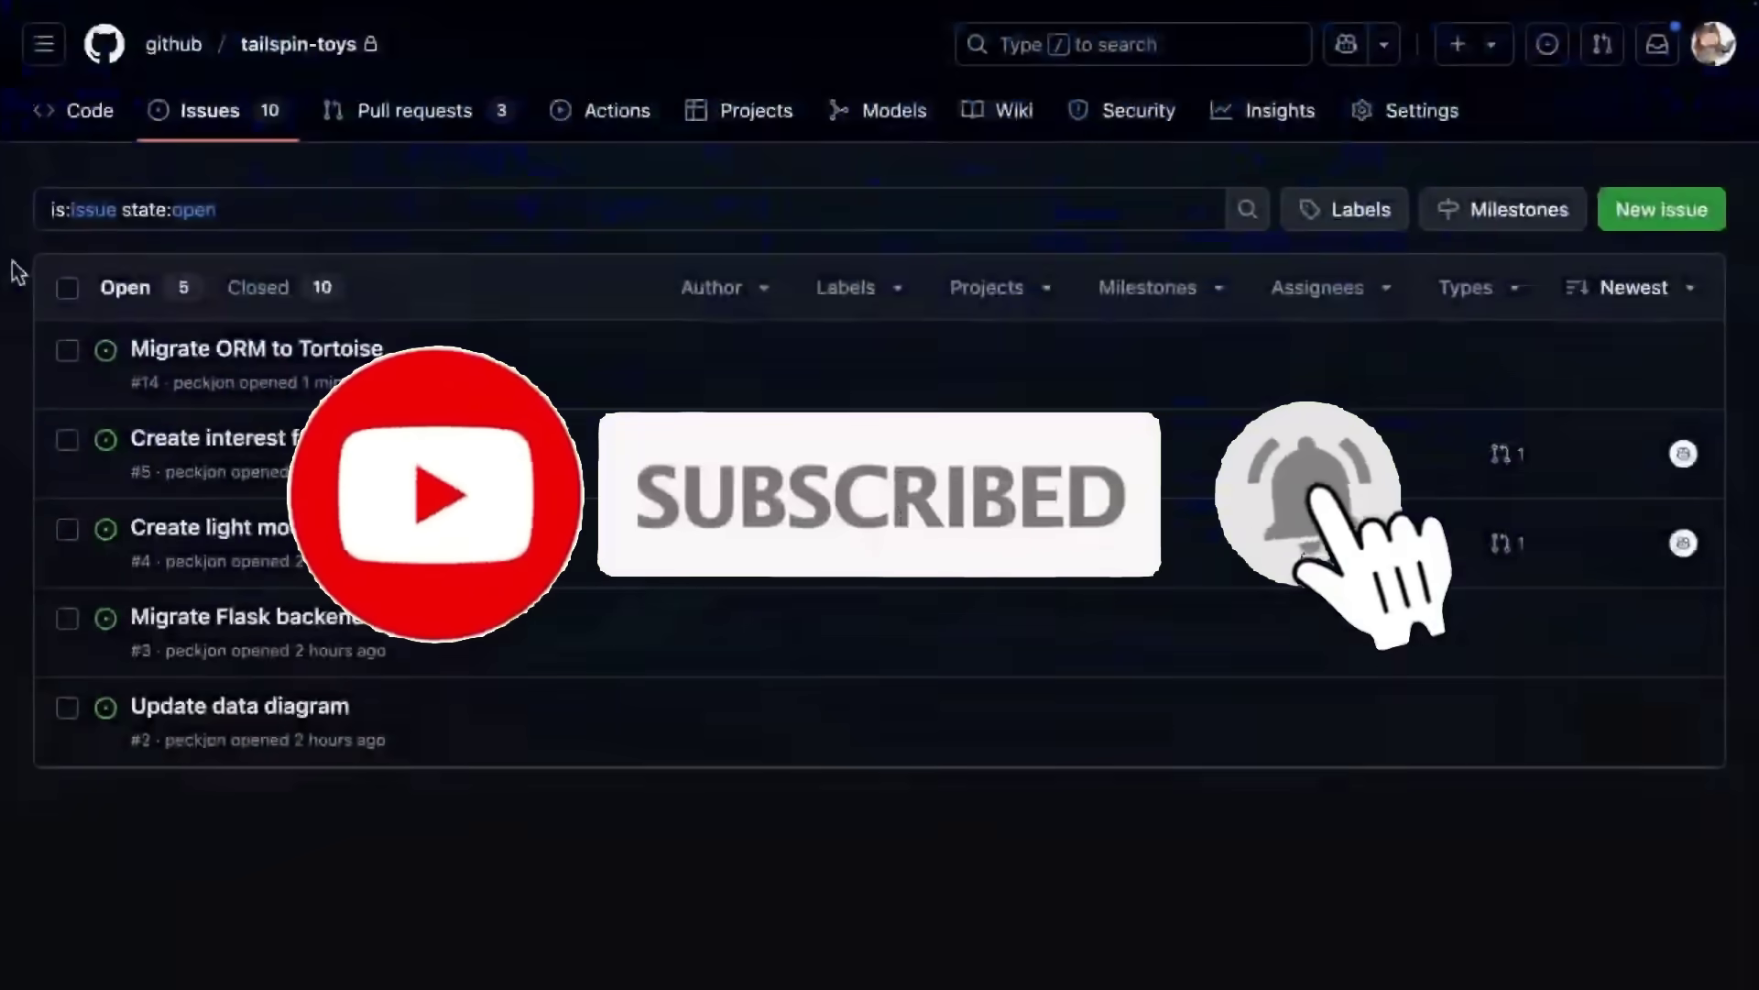
Step: Select three open tailspin-toys issues, including Migrate ORM to Tortoise, and bring up the Assign list
left_click(68, 349)
left_click(68, 440)
left_click(68, 529)
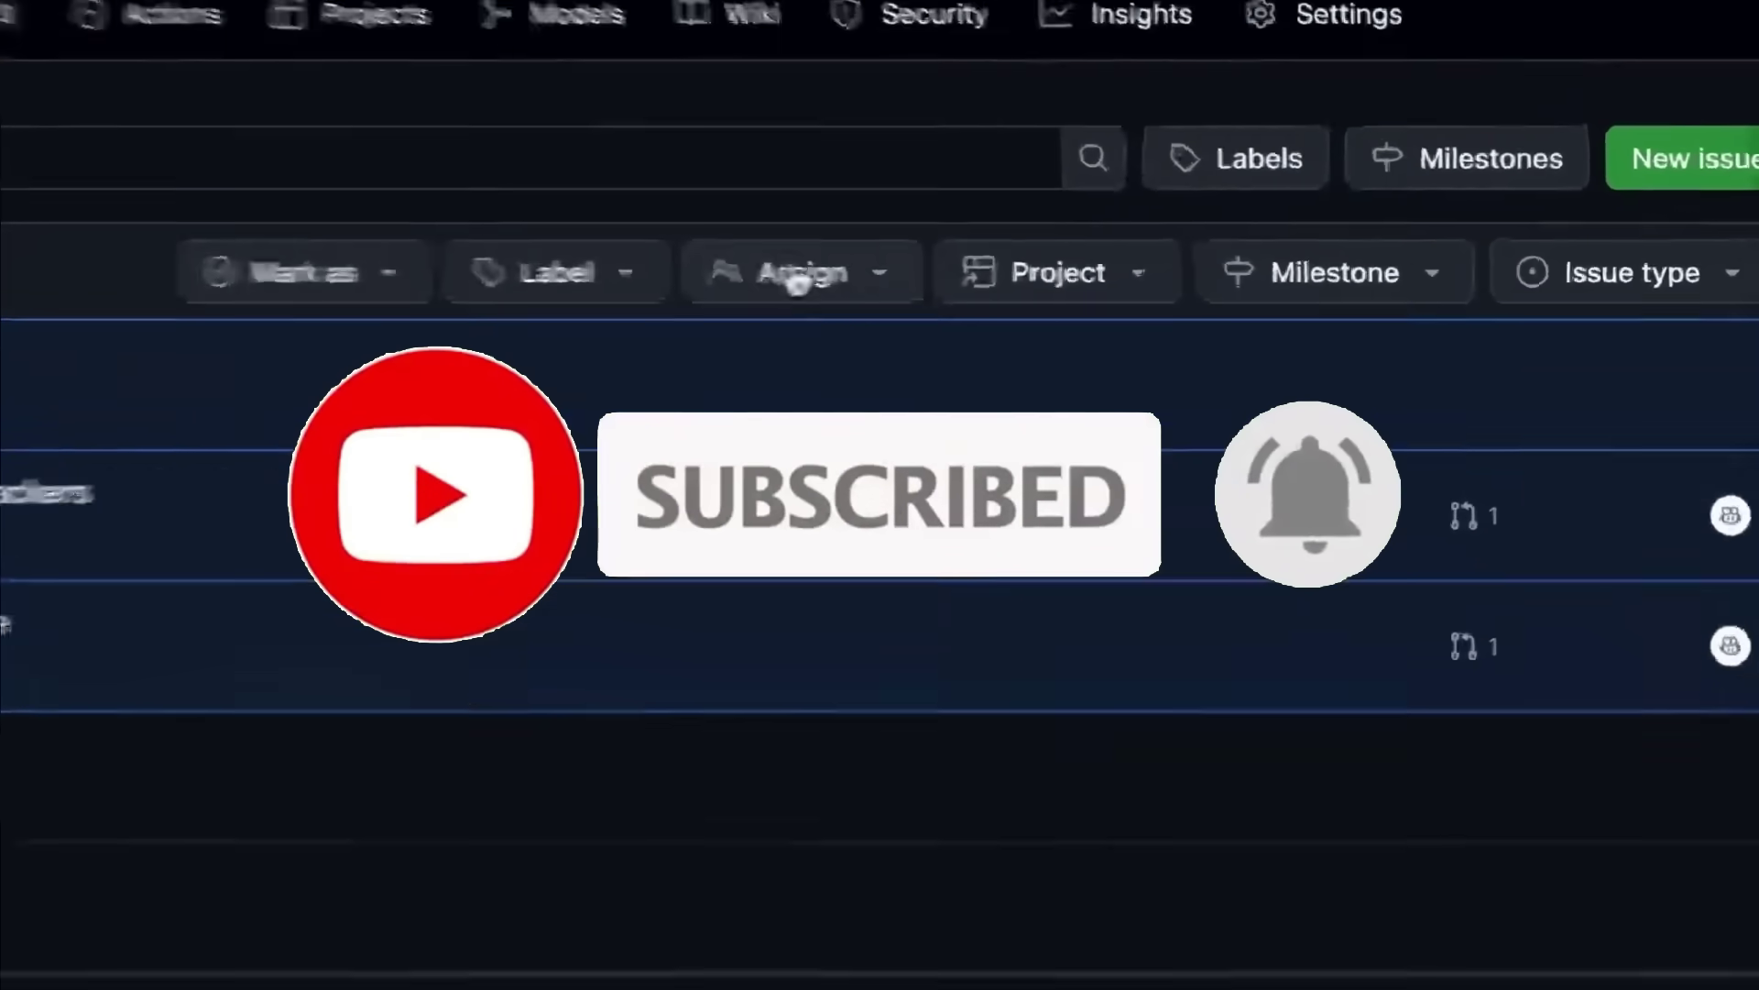
left_click(1042, 284)
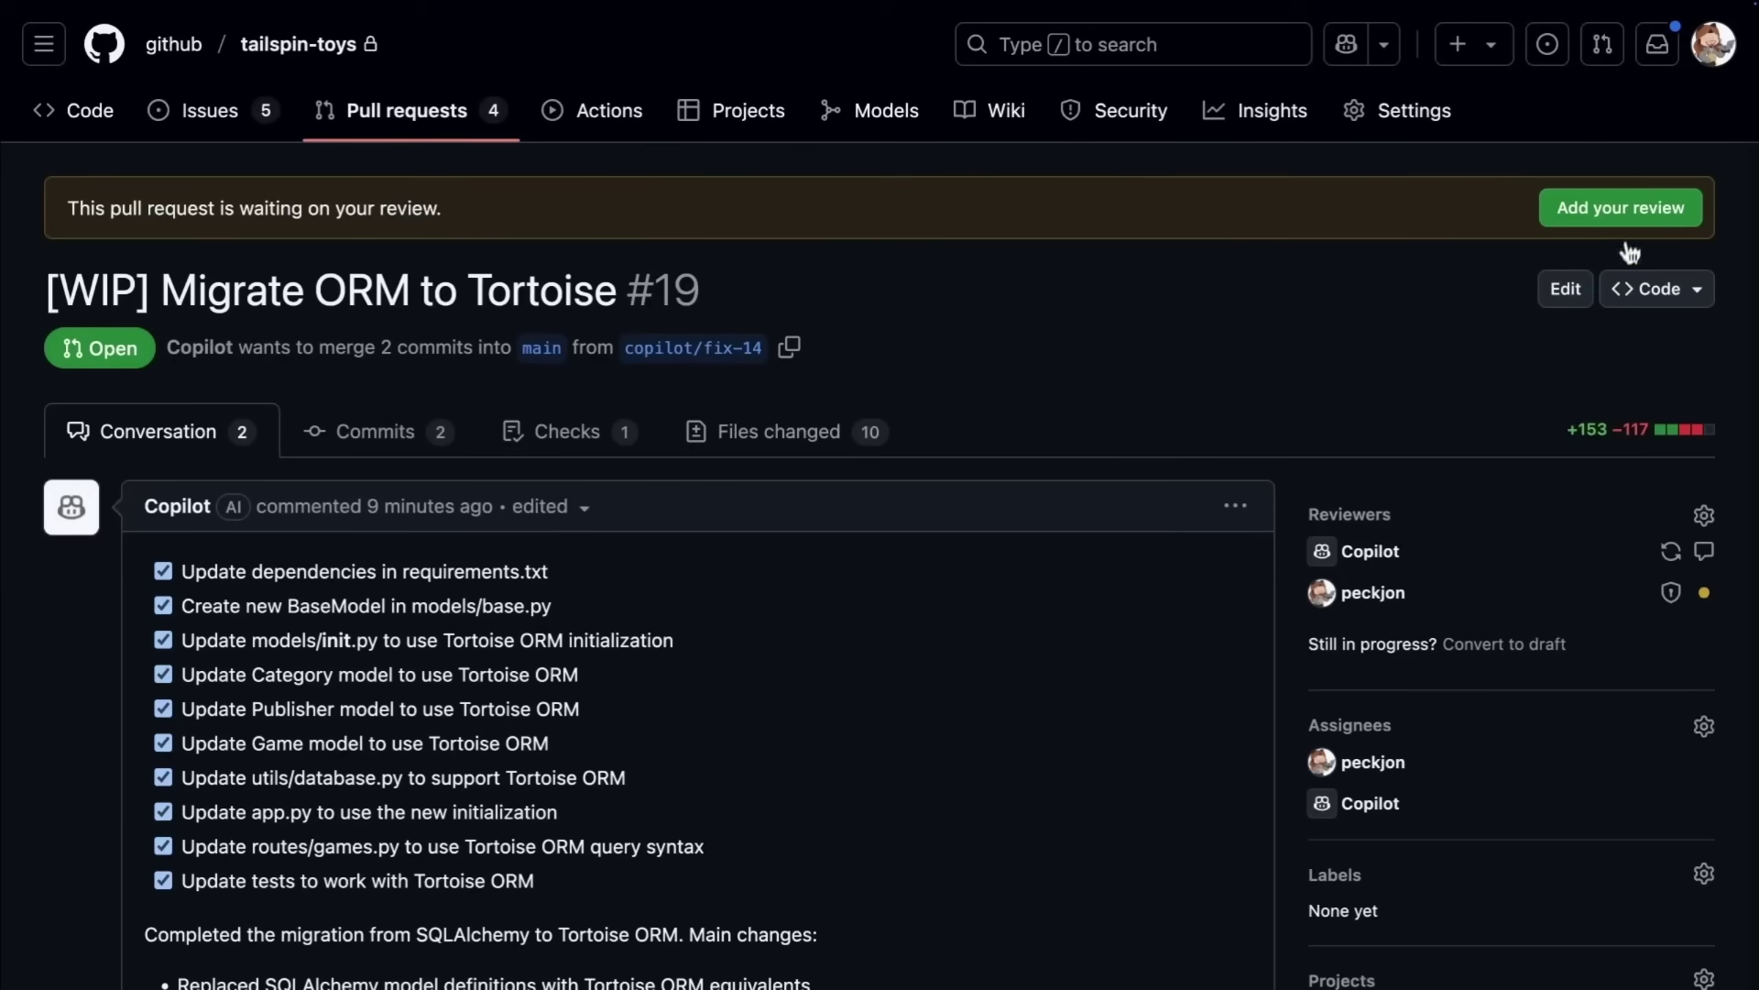
Step: Approve the Tortoise ORM migration pull request with an 'LGTM!' review and merge it
left_click(1621, 207)
left_click(1610, 253)
type("LGTM!")
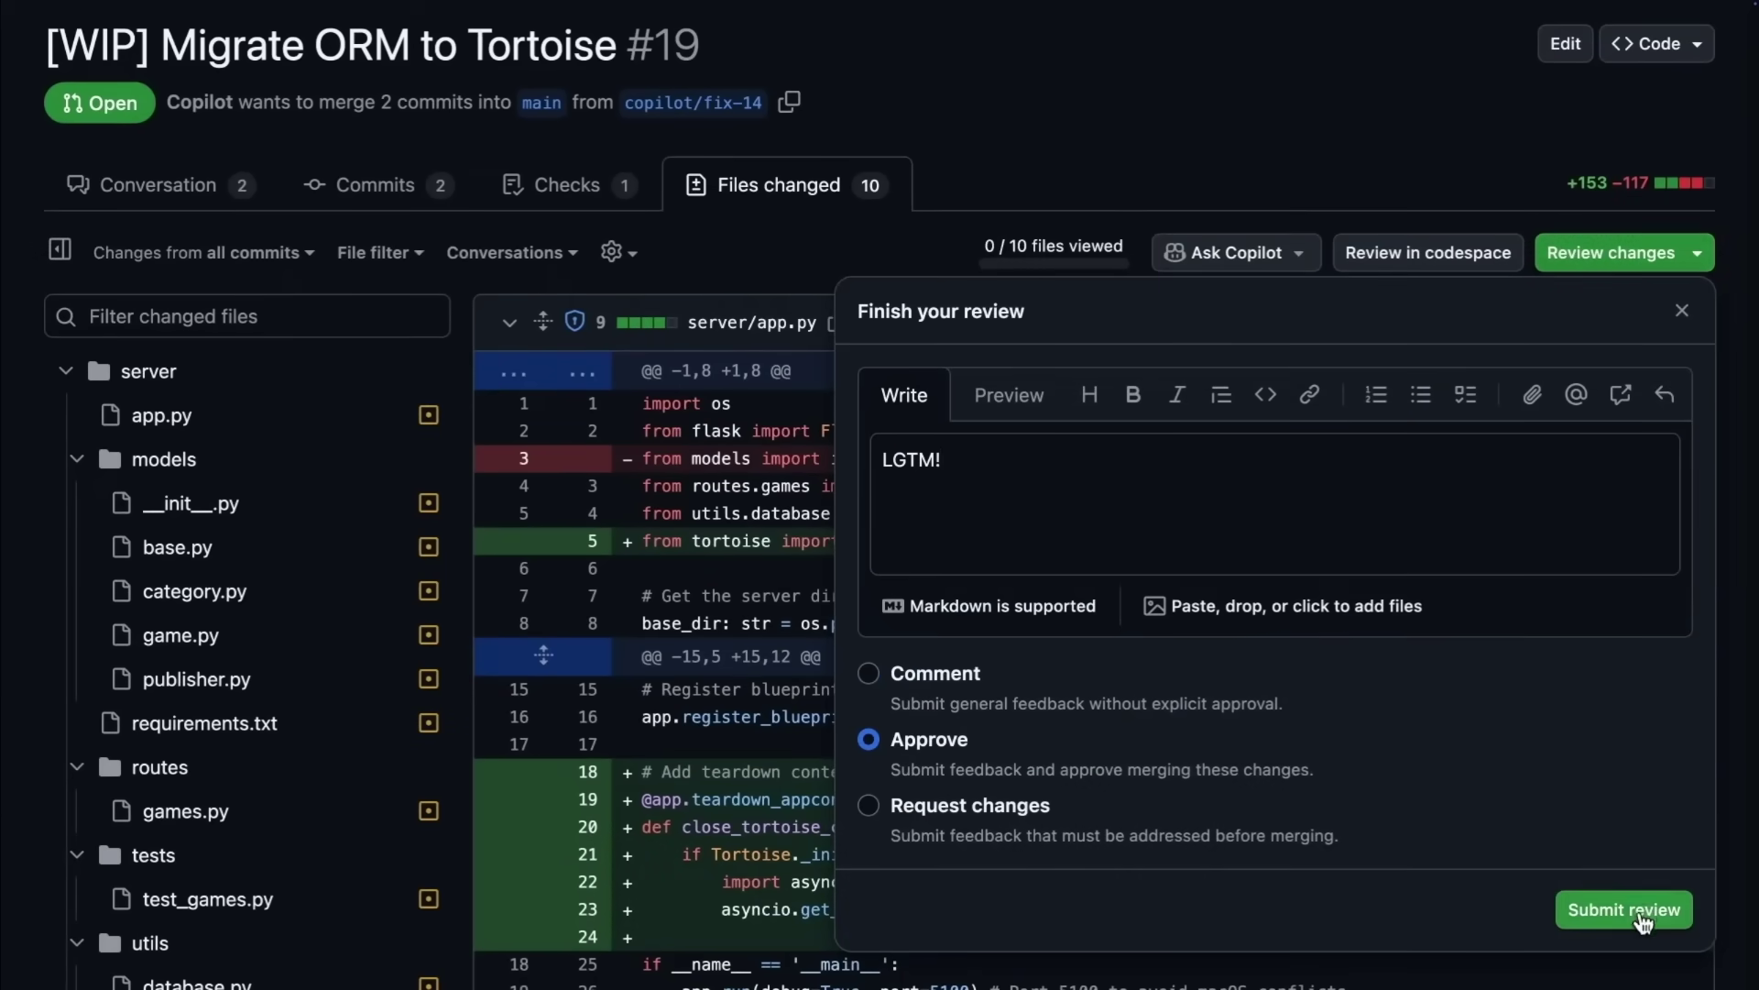
left_click(1623, 909)
left_click(249, 548)
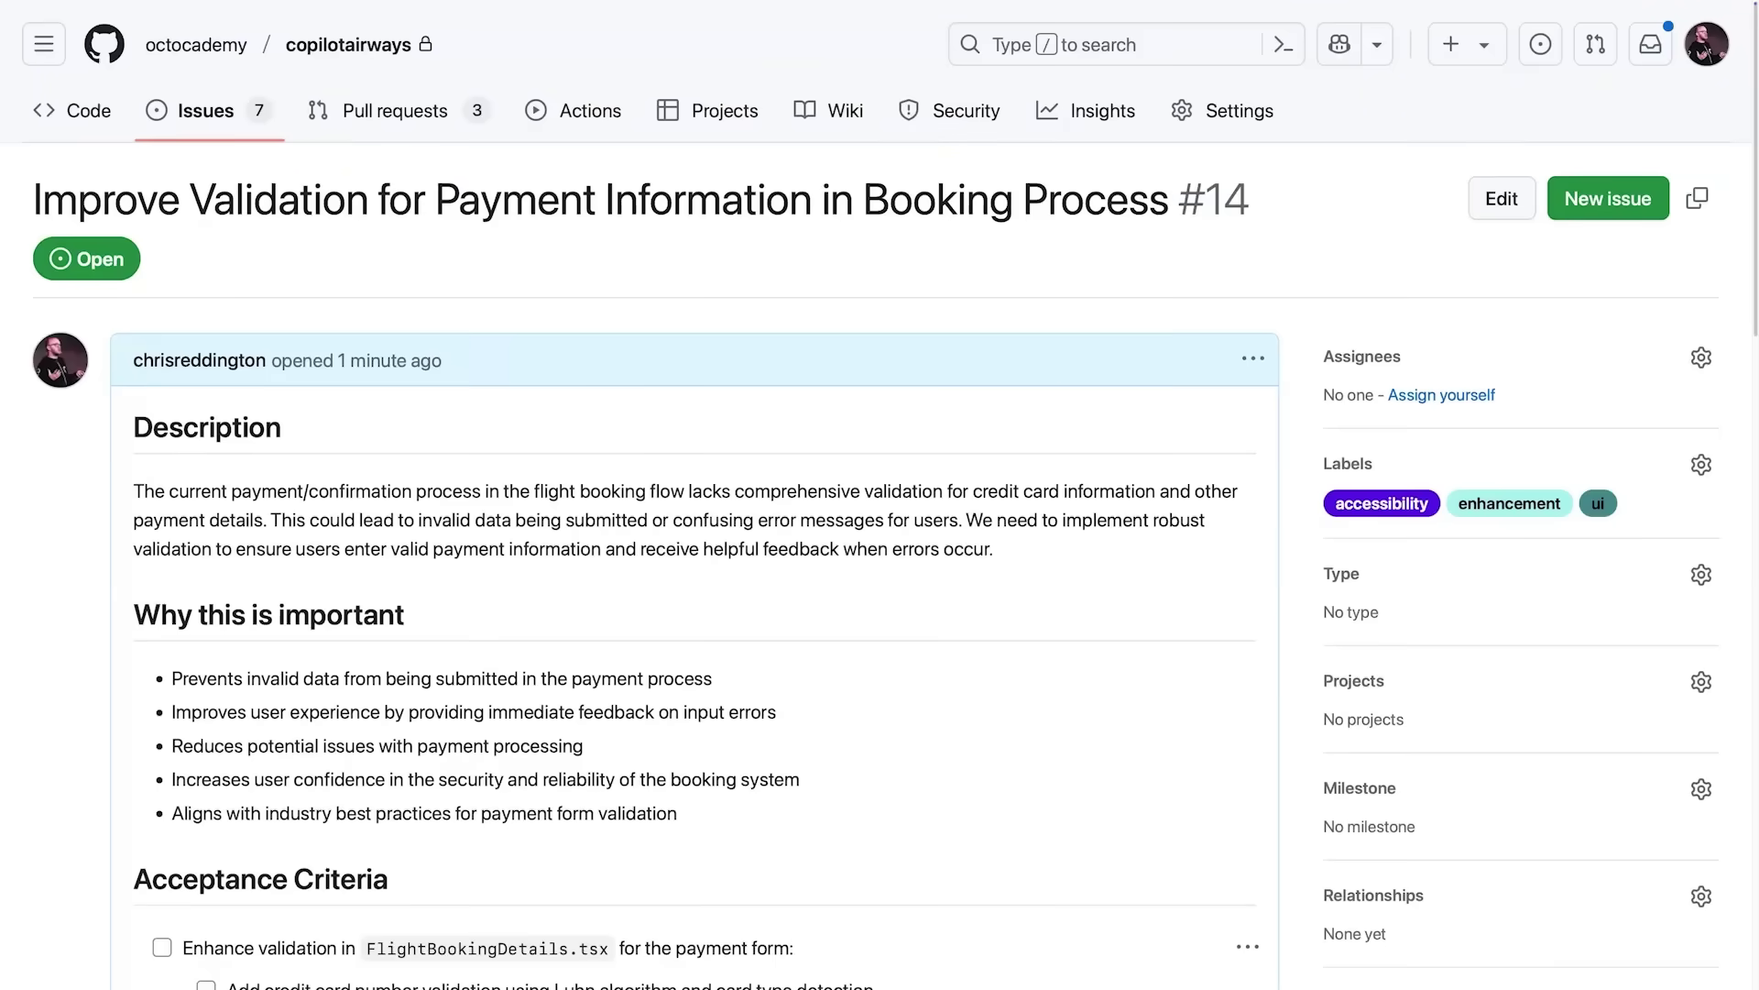
Step: Assign Copilot to payment validation issue #14 and submit a booking with invalid test card details
left_click(1699, 356)
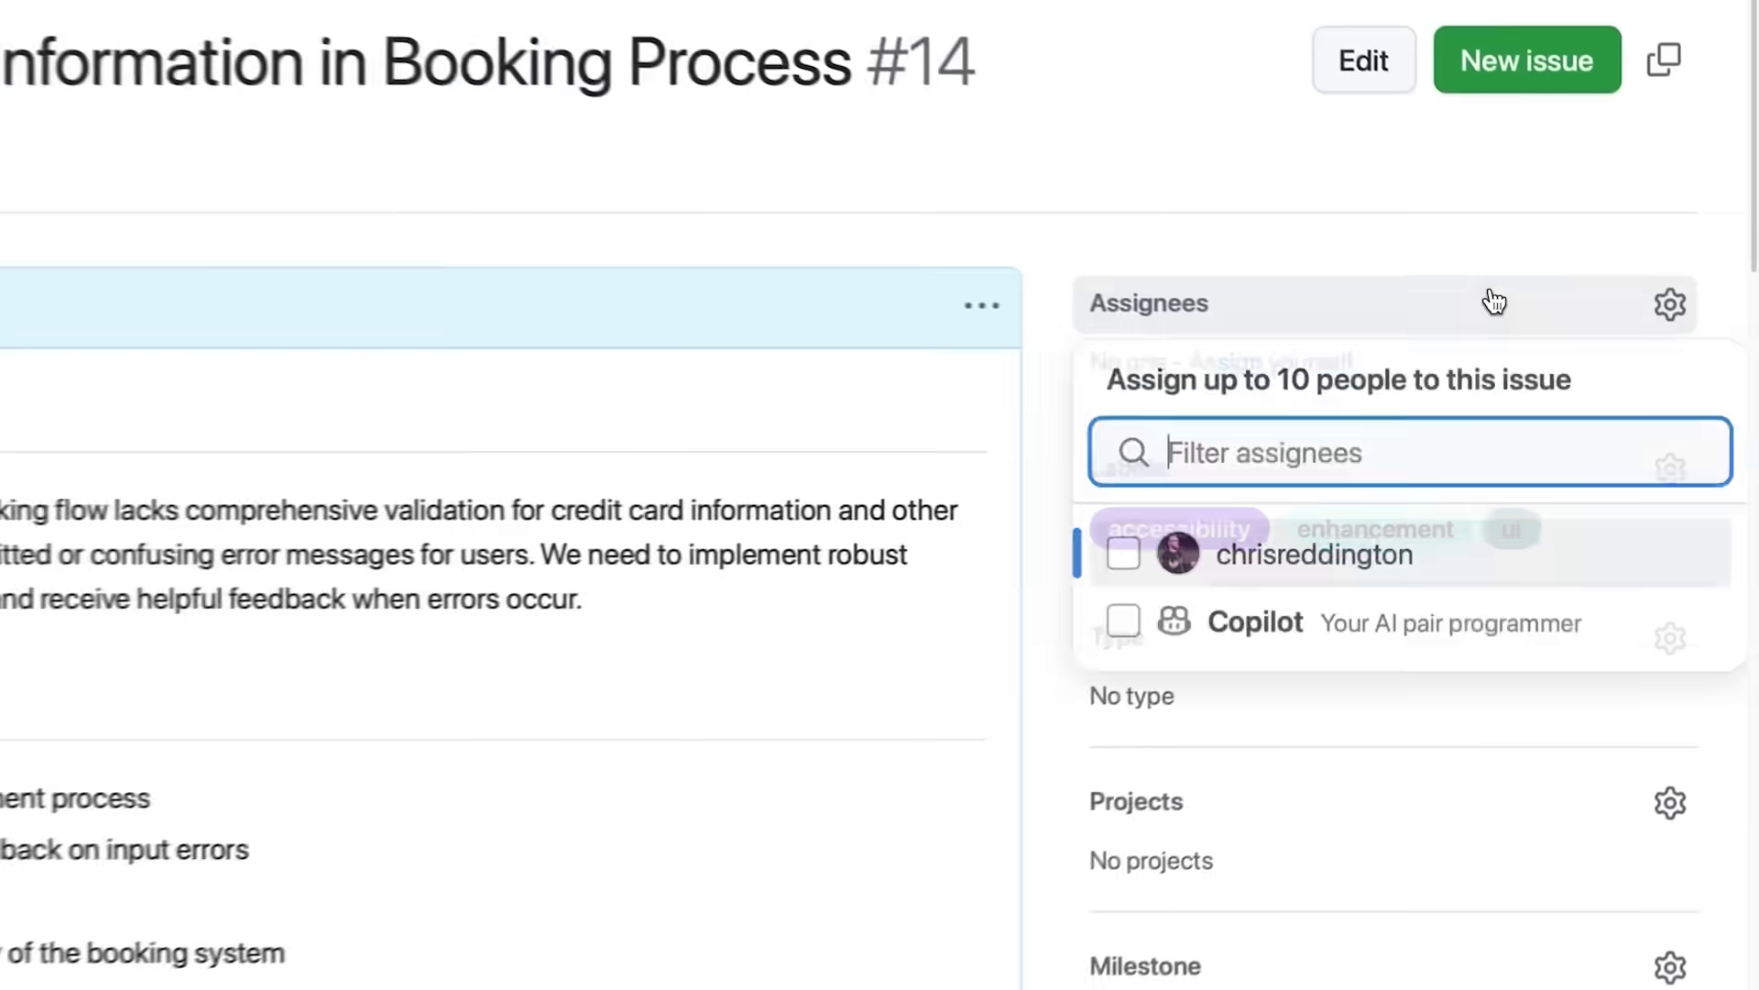
left_click(1344, 565)
left_click(1036, 711)
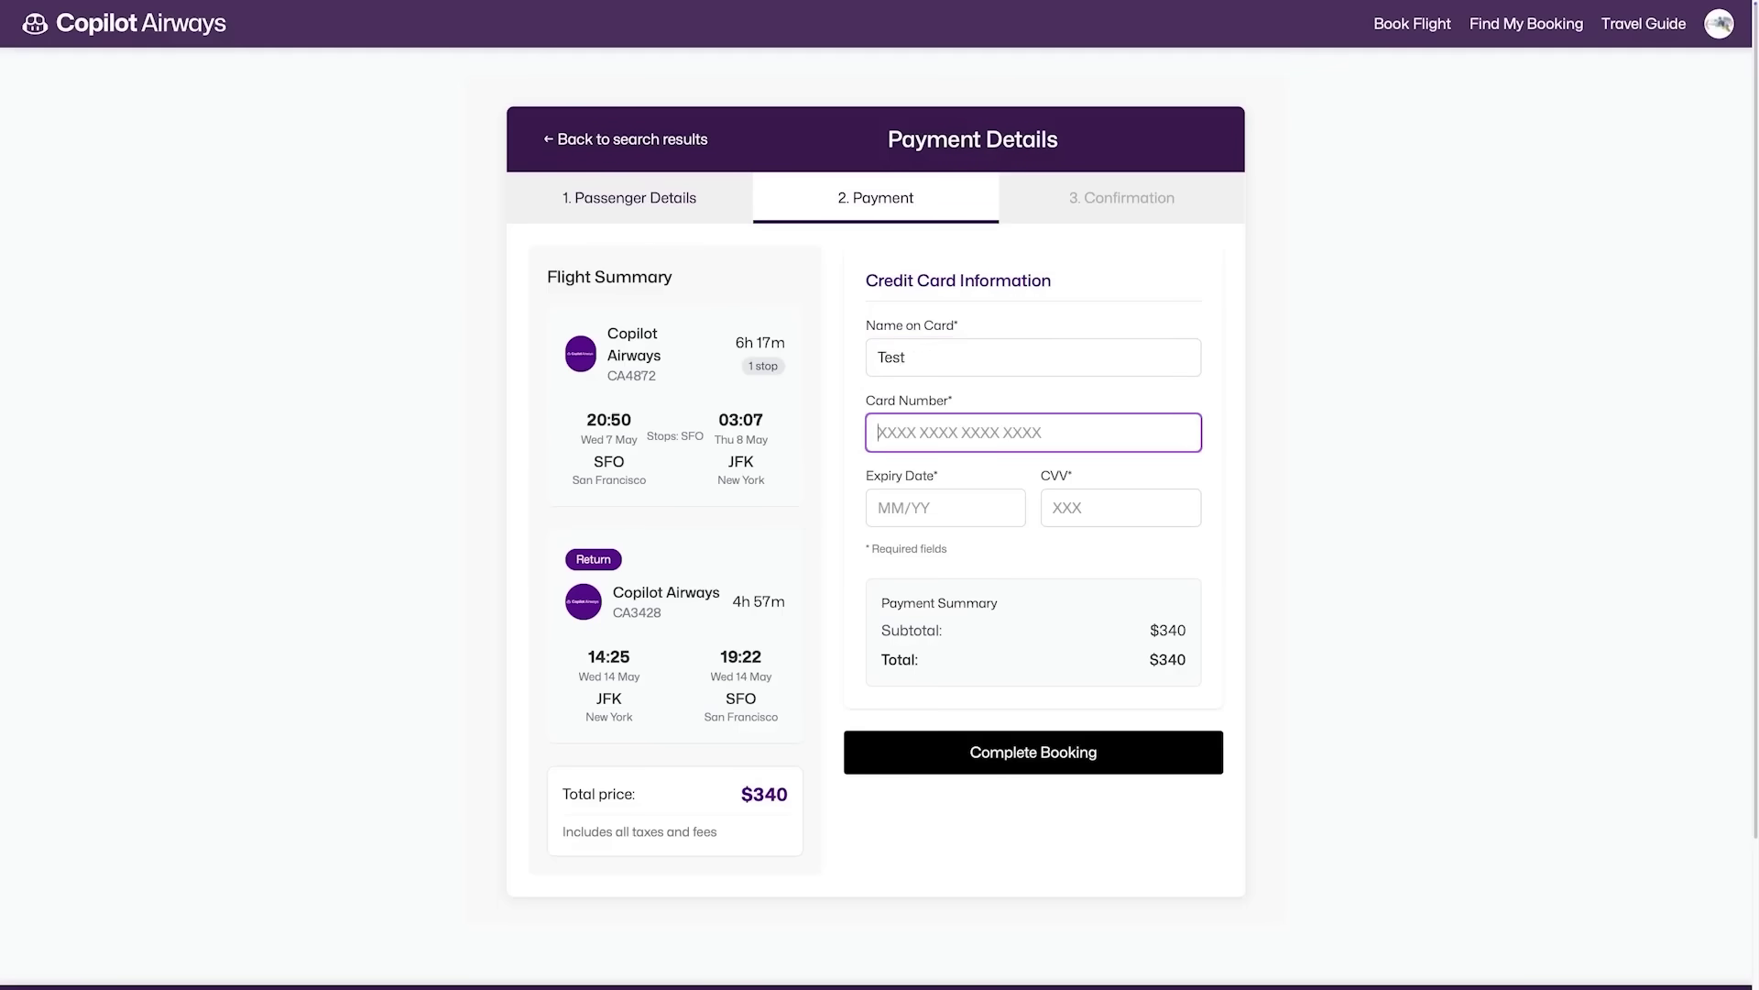
left_click(1091, 752)
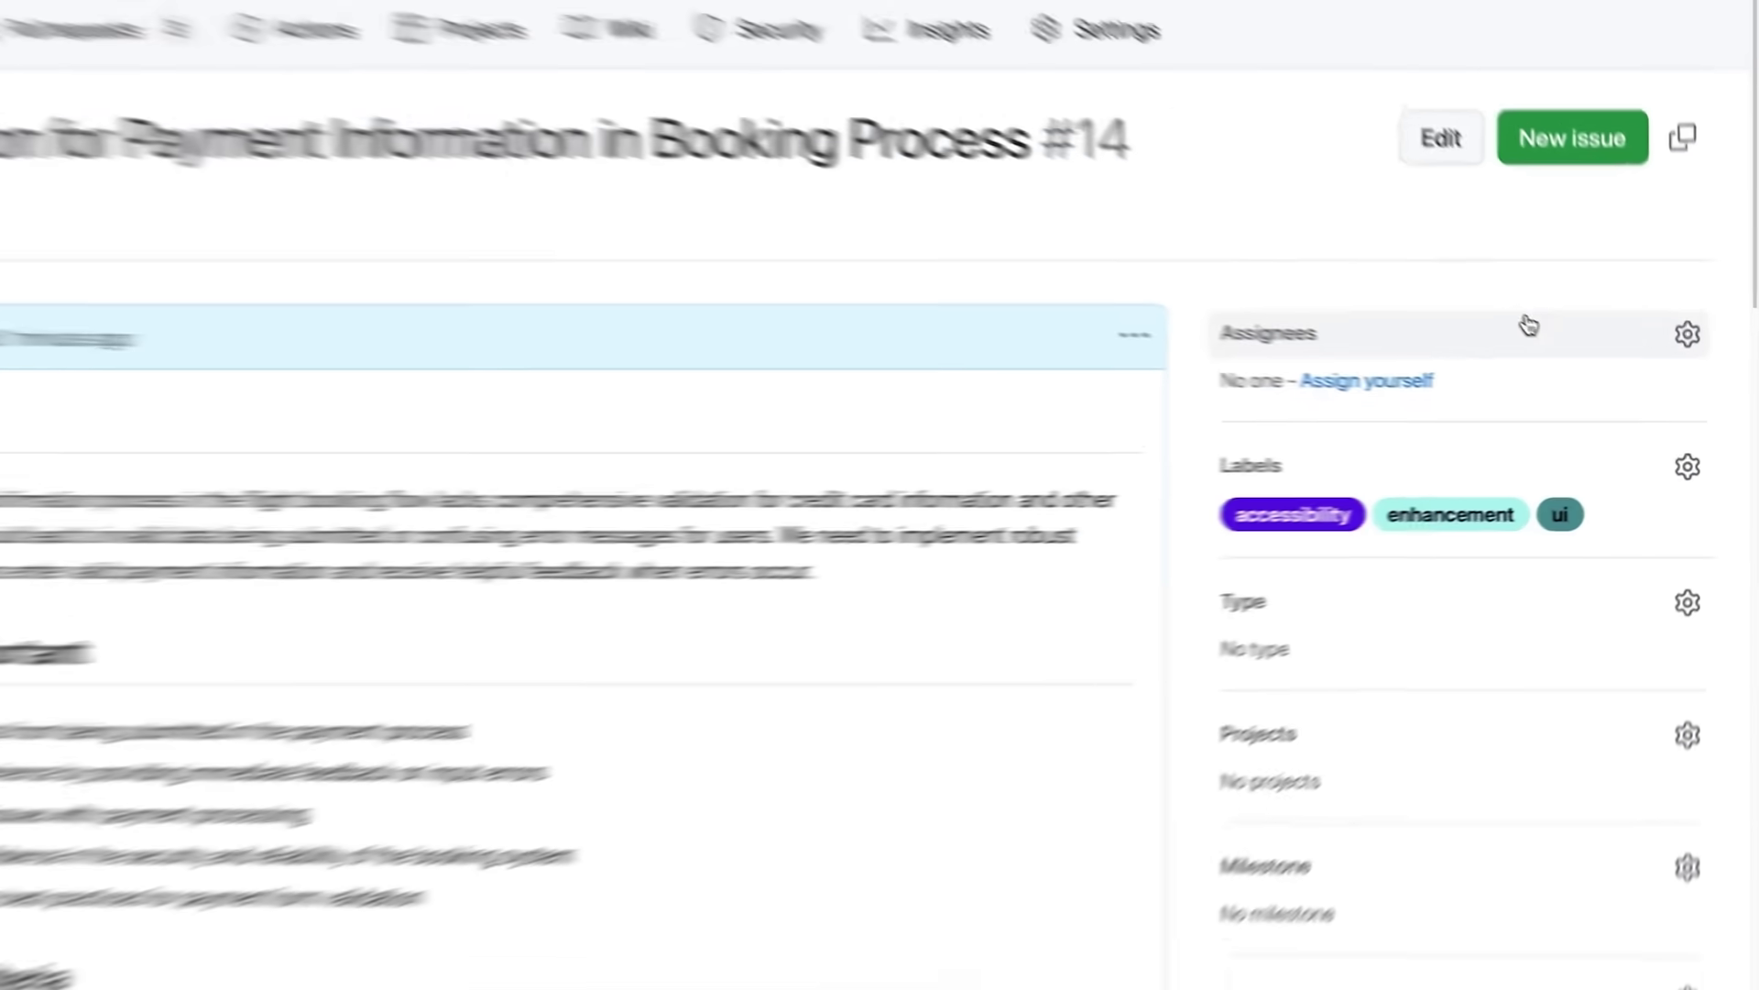
Step: Assign Copilot to the issue again and go to its draft pull request #15
left_click(1529, 325)
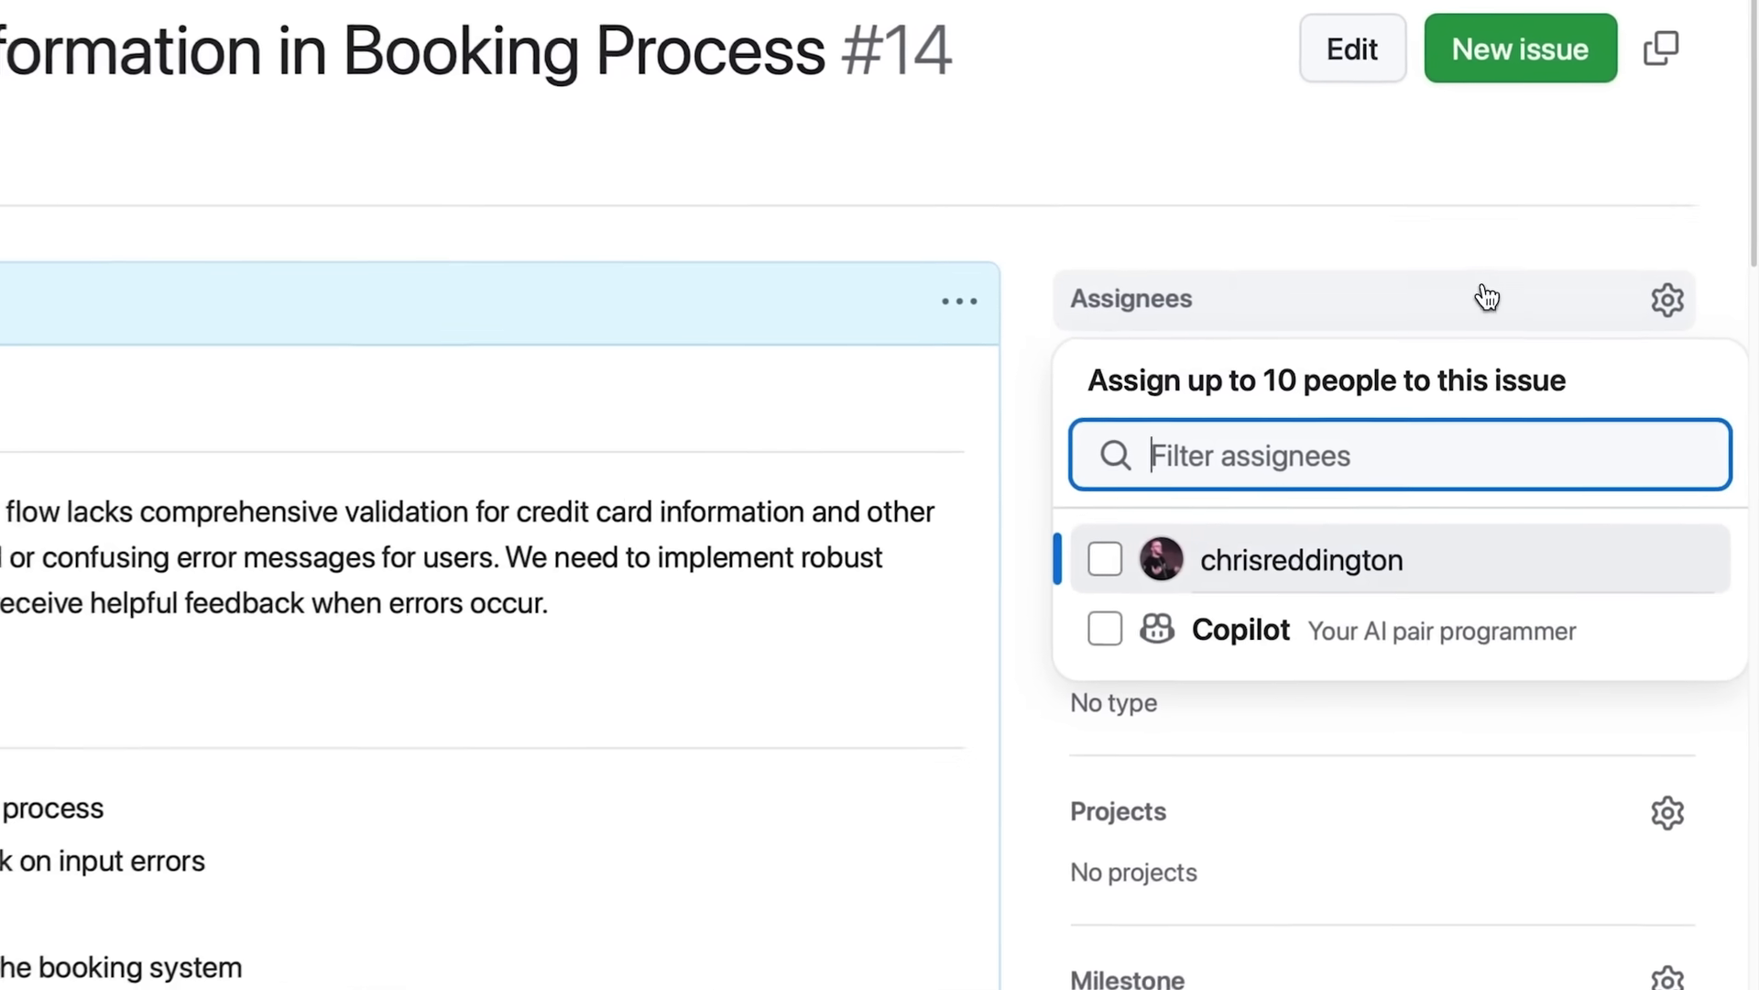
left_click(1098, 632)
left_click(1048, 704)
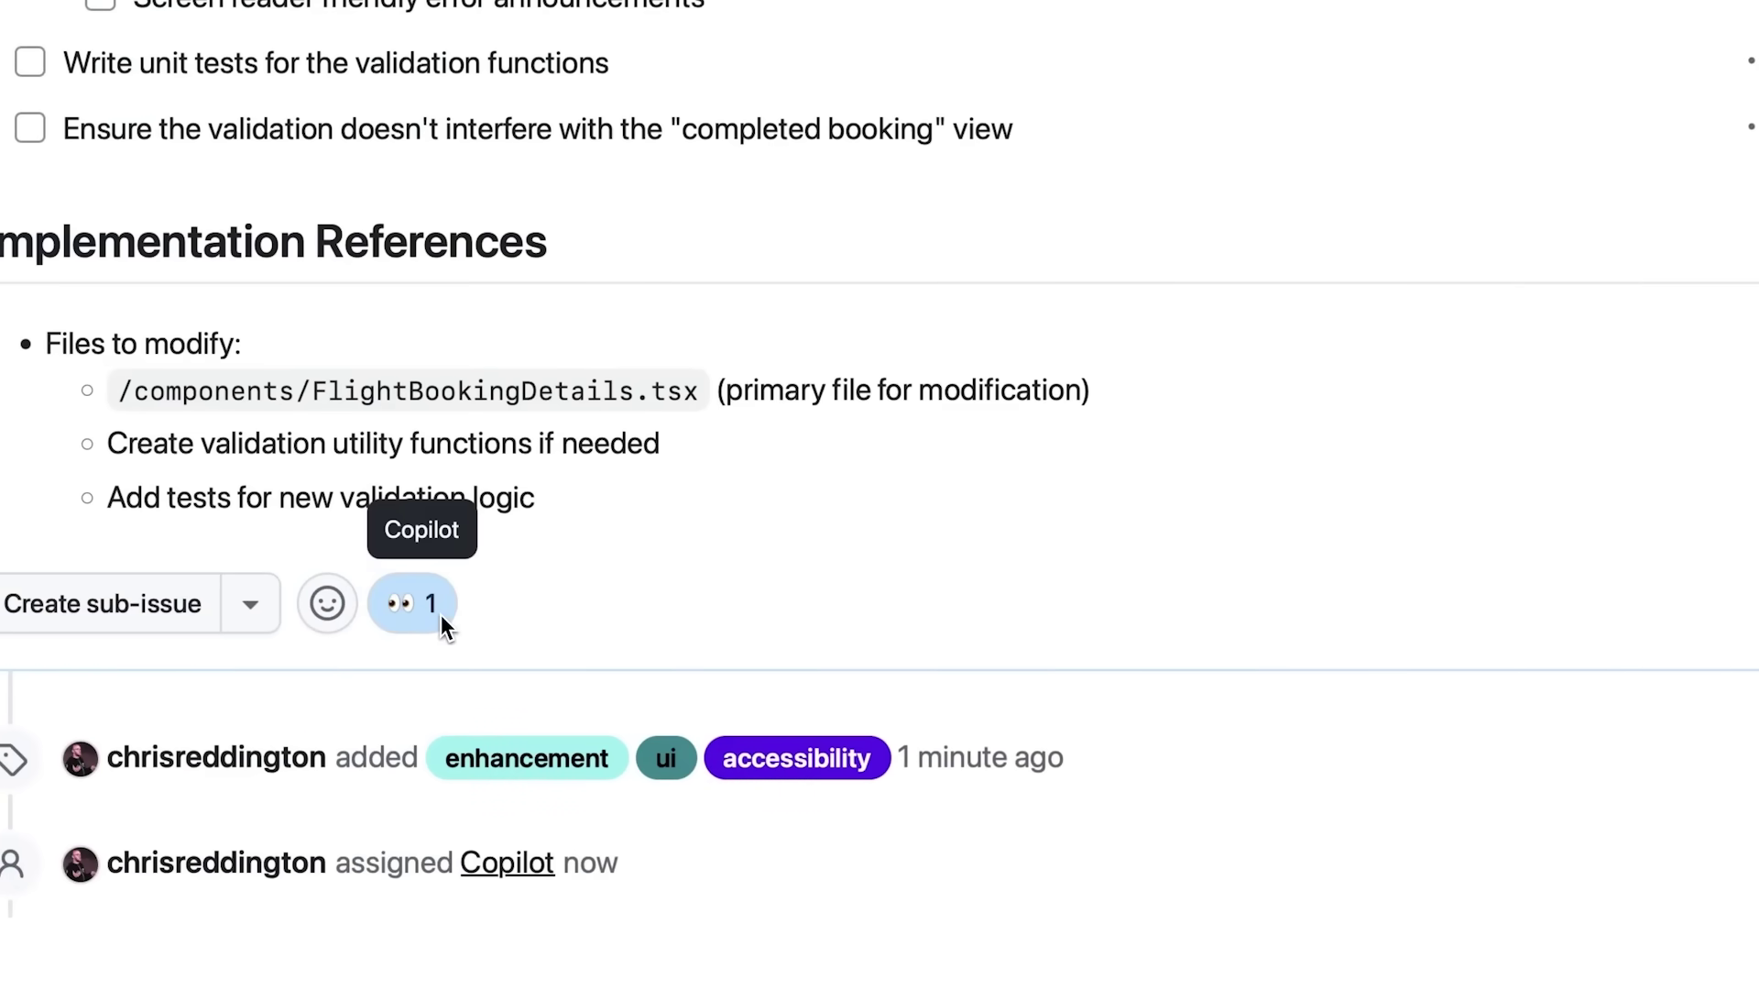
scroll(442, 615, "down", 3)
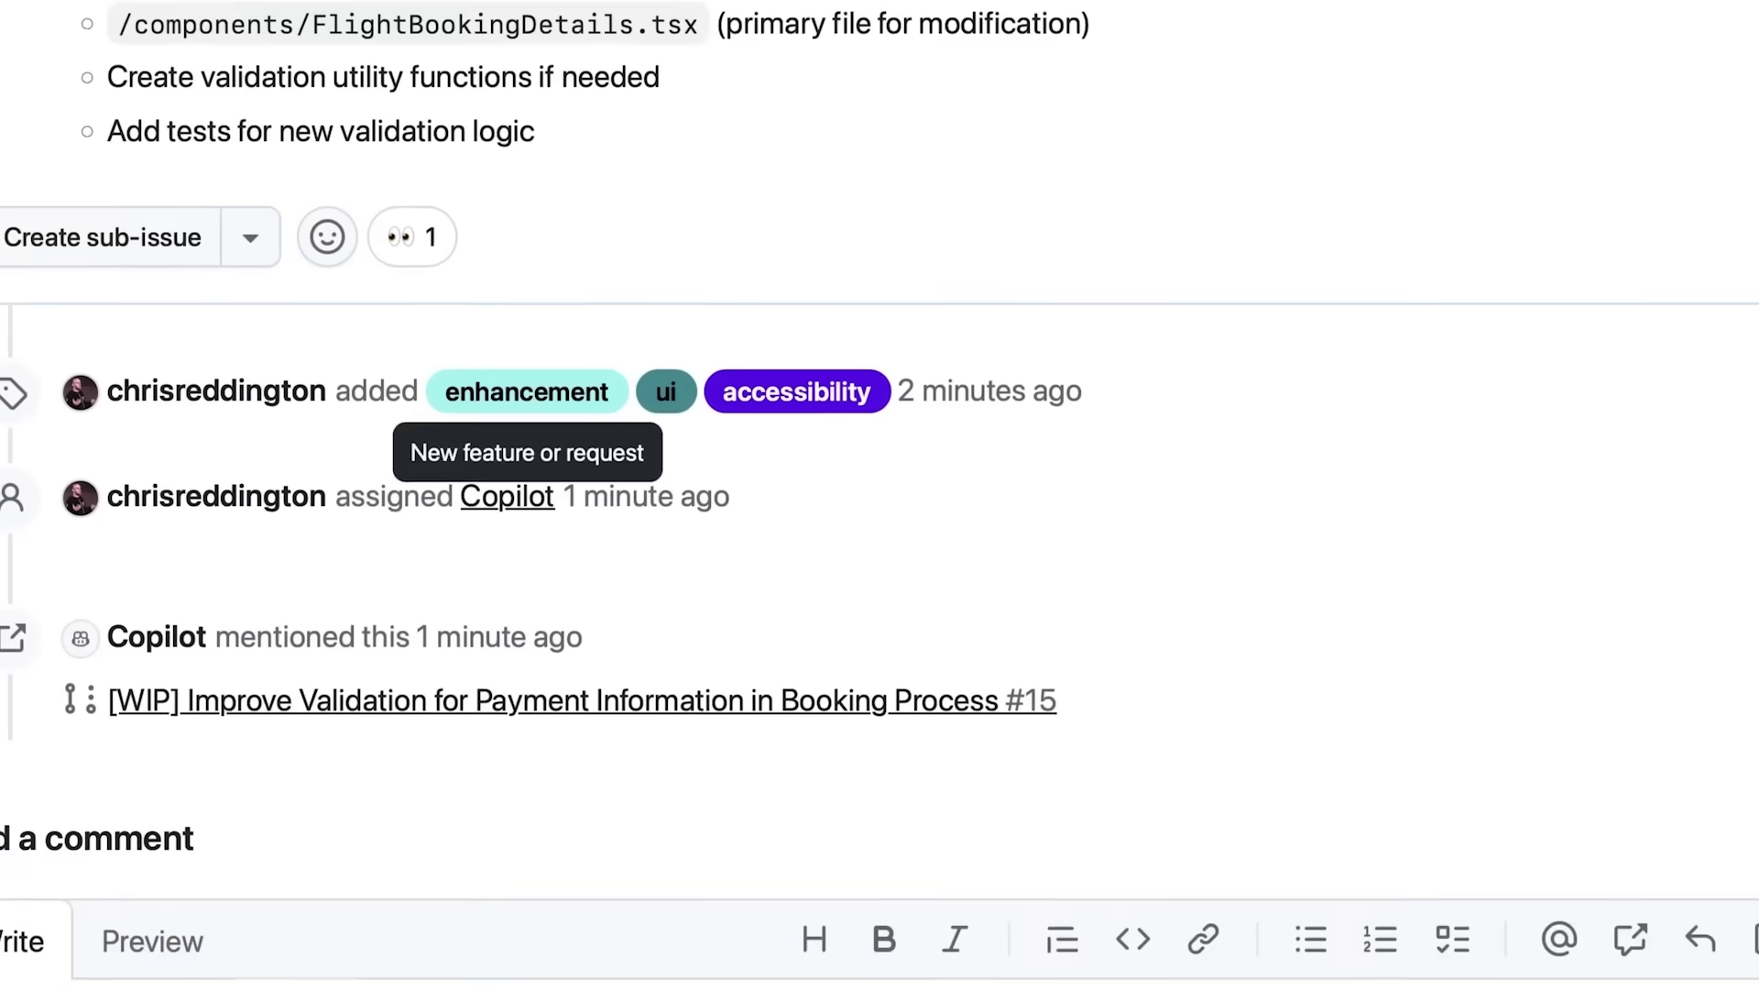
scroll(519, 706, "down", 1)
mouse_move(582, 701)
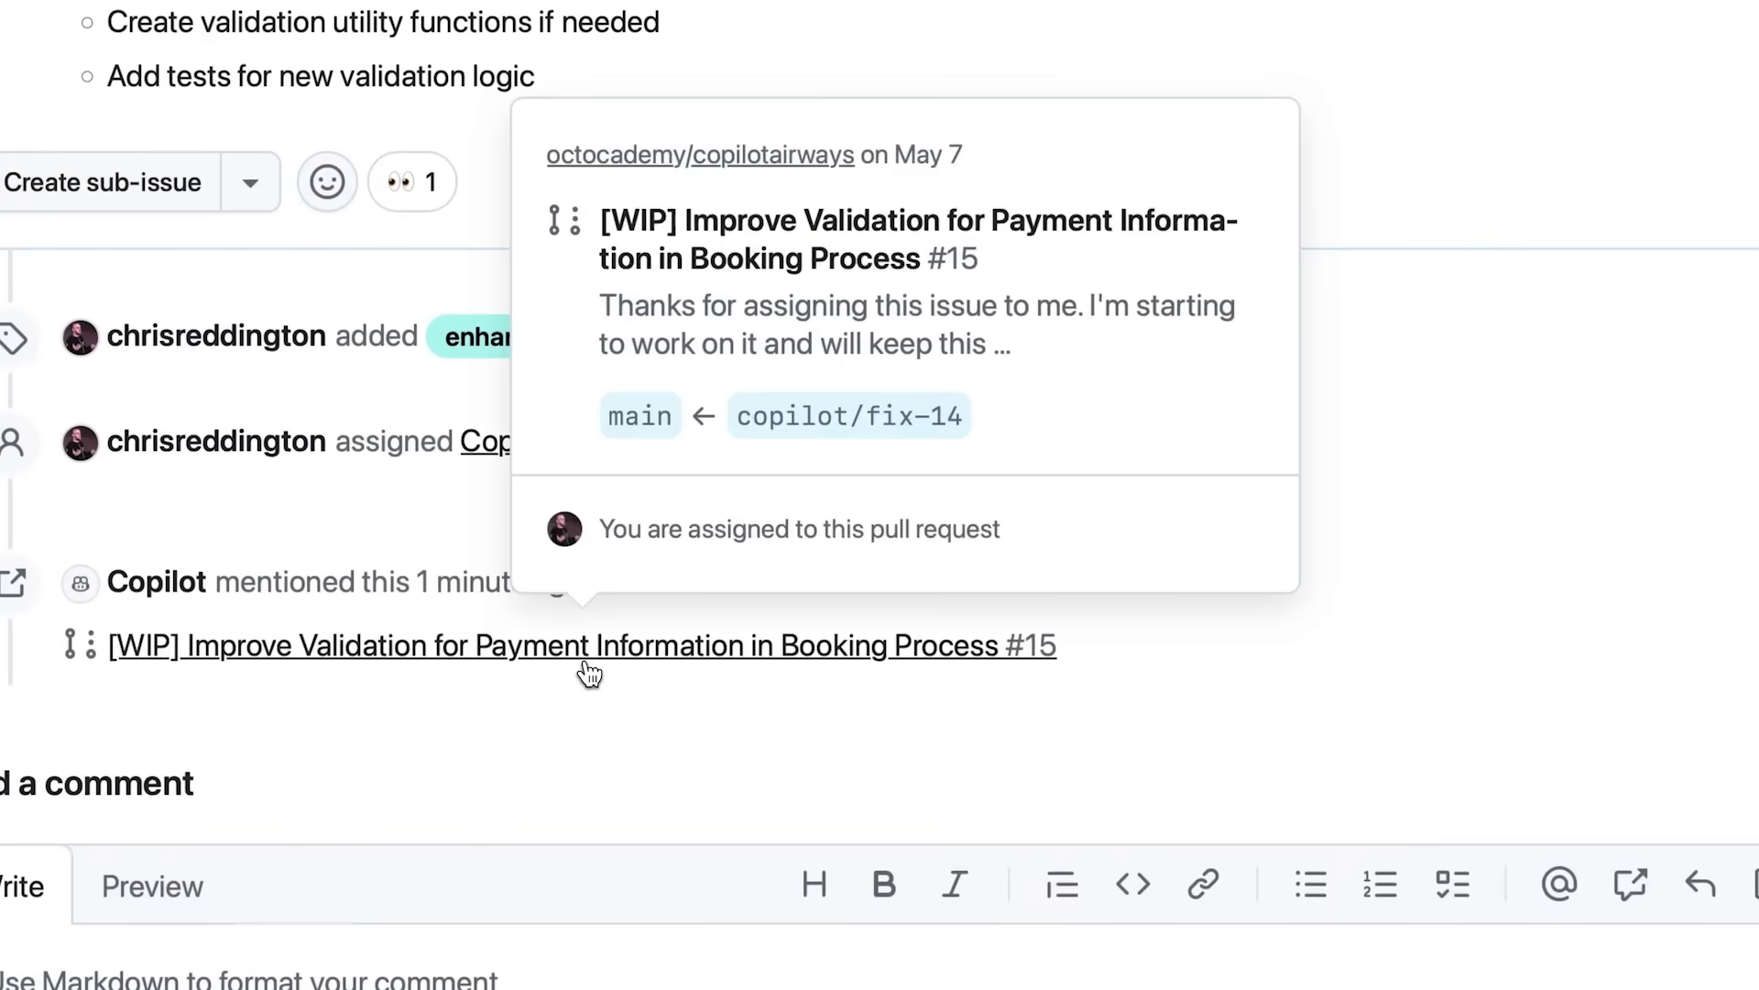
left_click(558, 644)
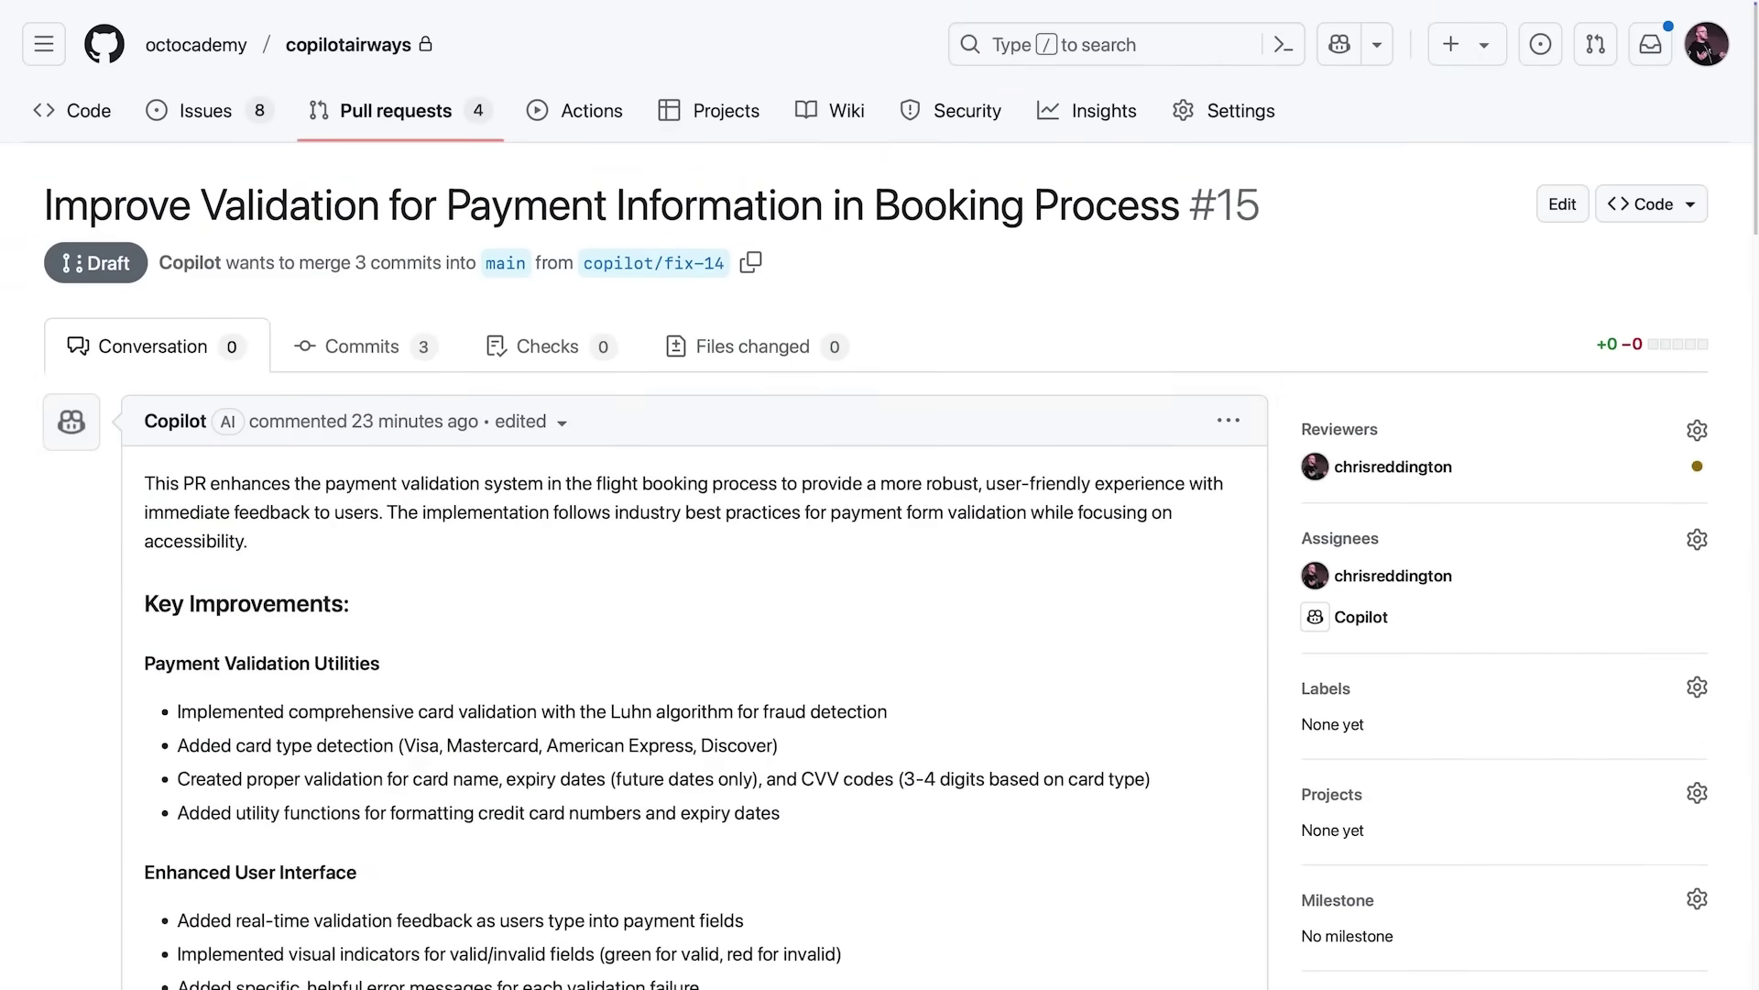
scroll(511, 660, "down", 6)
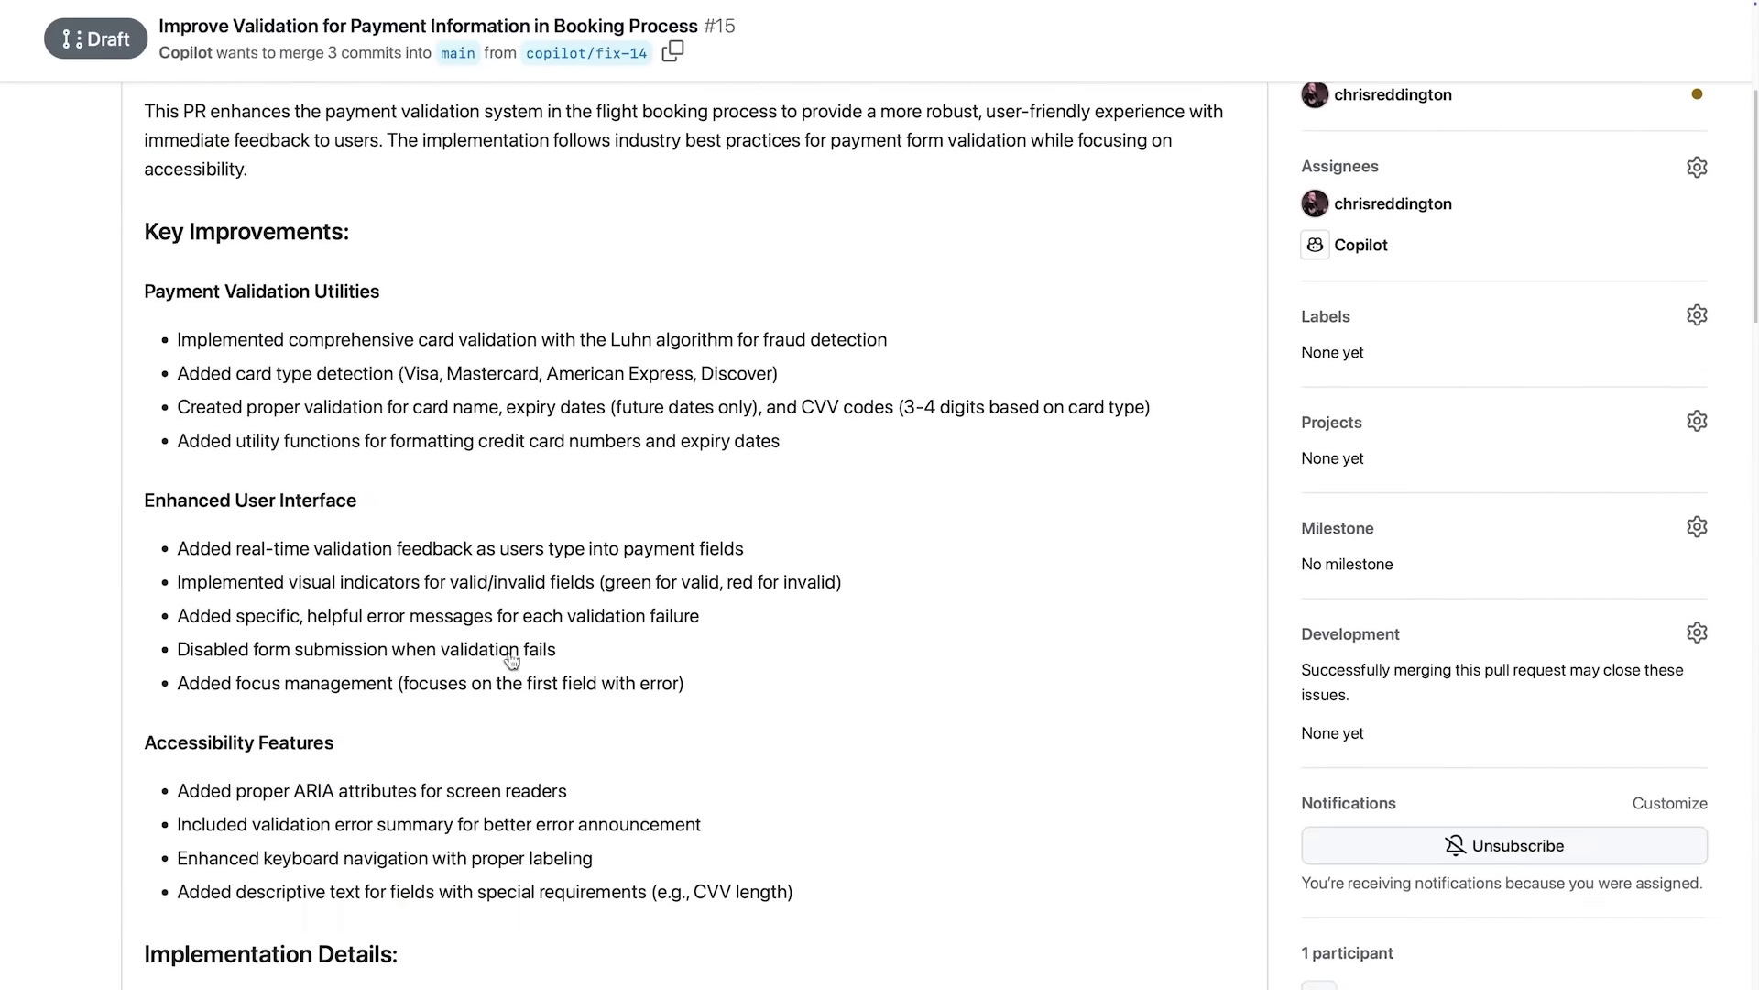
scroll(512, 659, "down", 2)
scroll(511, 660, "down", 2)
scroll(511, 660, "down", 1)
scroll(511, 660, "down", 1)
scroll(512, 661, "down", 2)
scroll(511, 661, "down", 2)
scroll(512, 660, "down", 2)
scroll(512, 659, "down", 4)
scroll(513, 660, "down", 5)
scroll(511, 660, "down", 5)
scroll(512, 661, "down", 2)
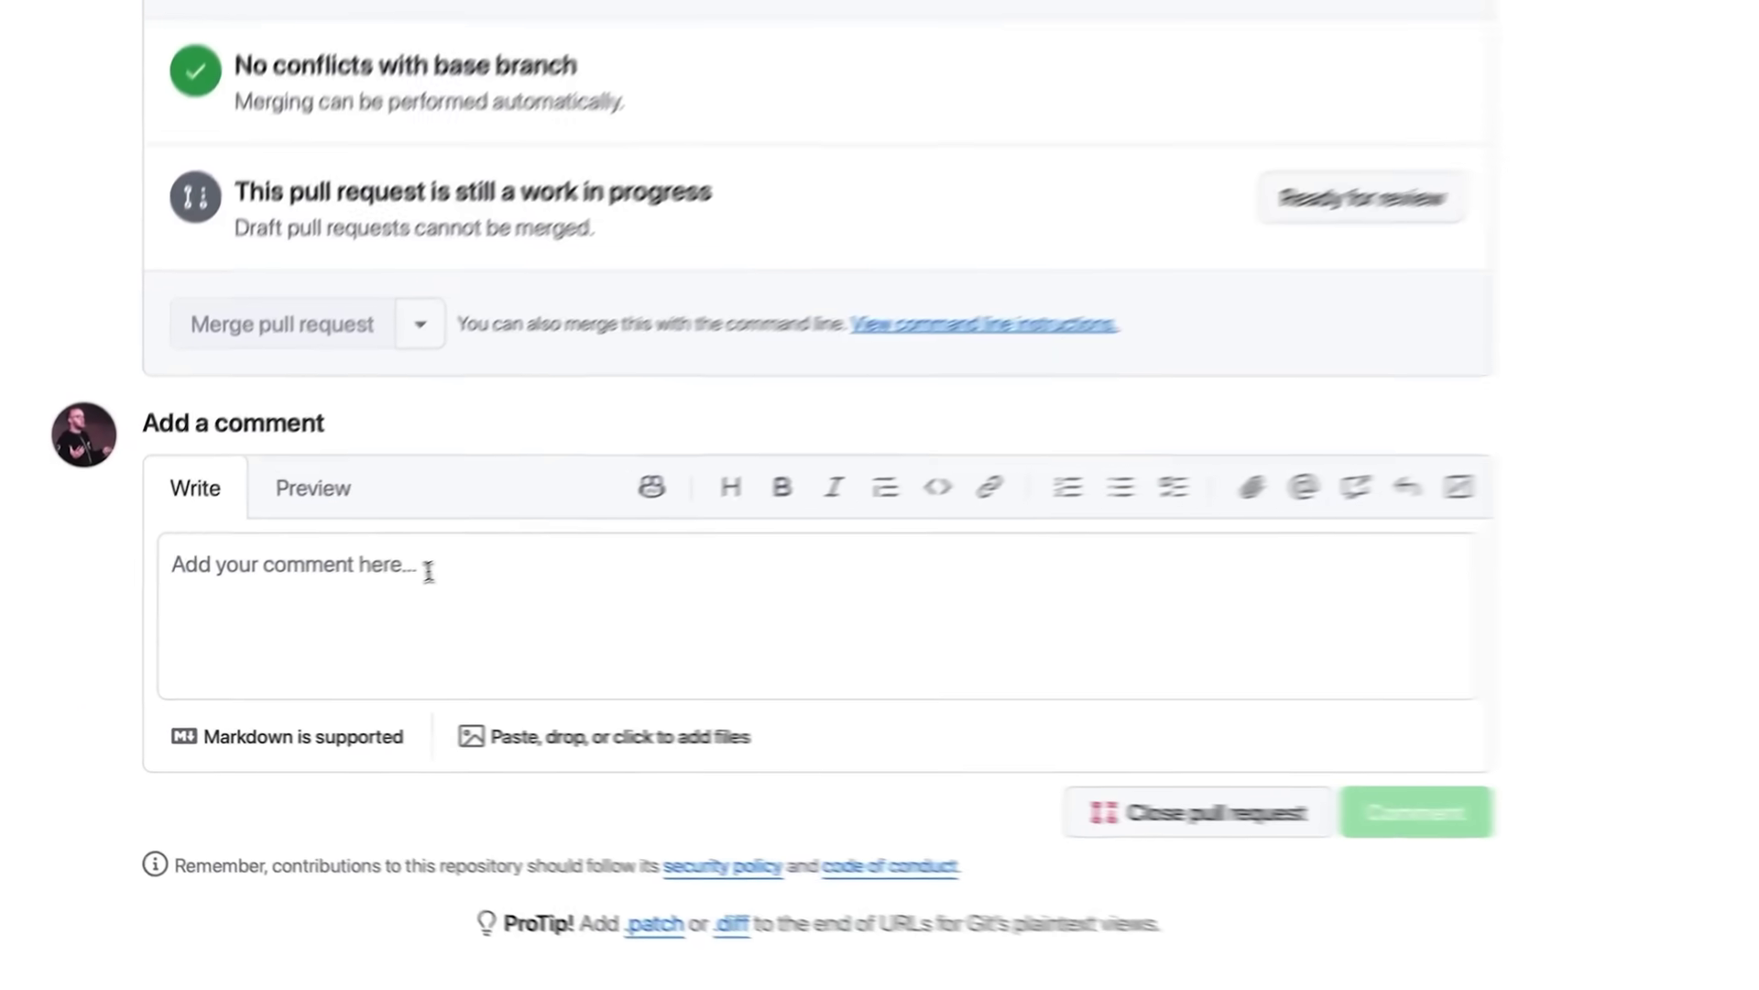
left_click(427, 570)
type("@copilot - Please can you create a GitHub Actions workflow file that runs a build, lint and test on a PR or push to main? Thanks!")
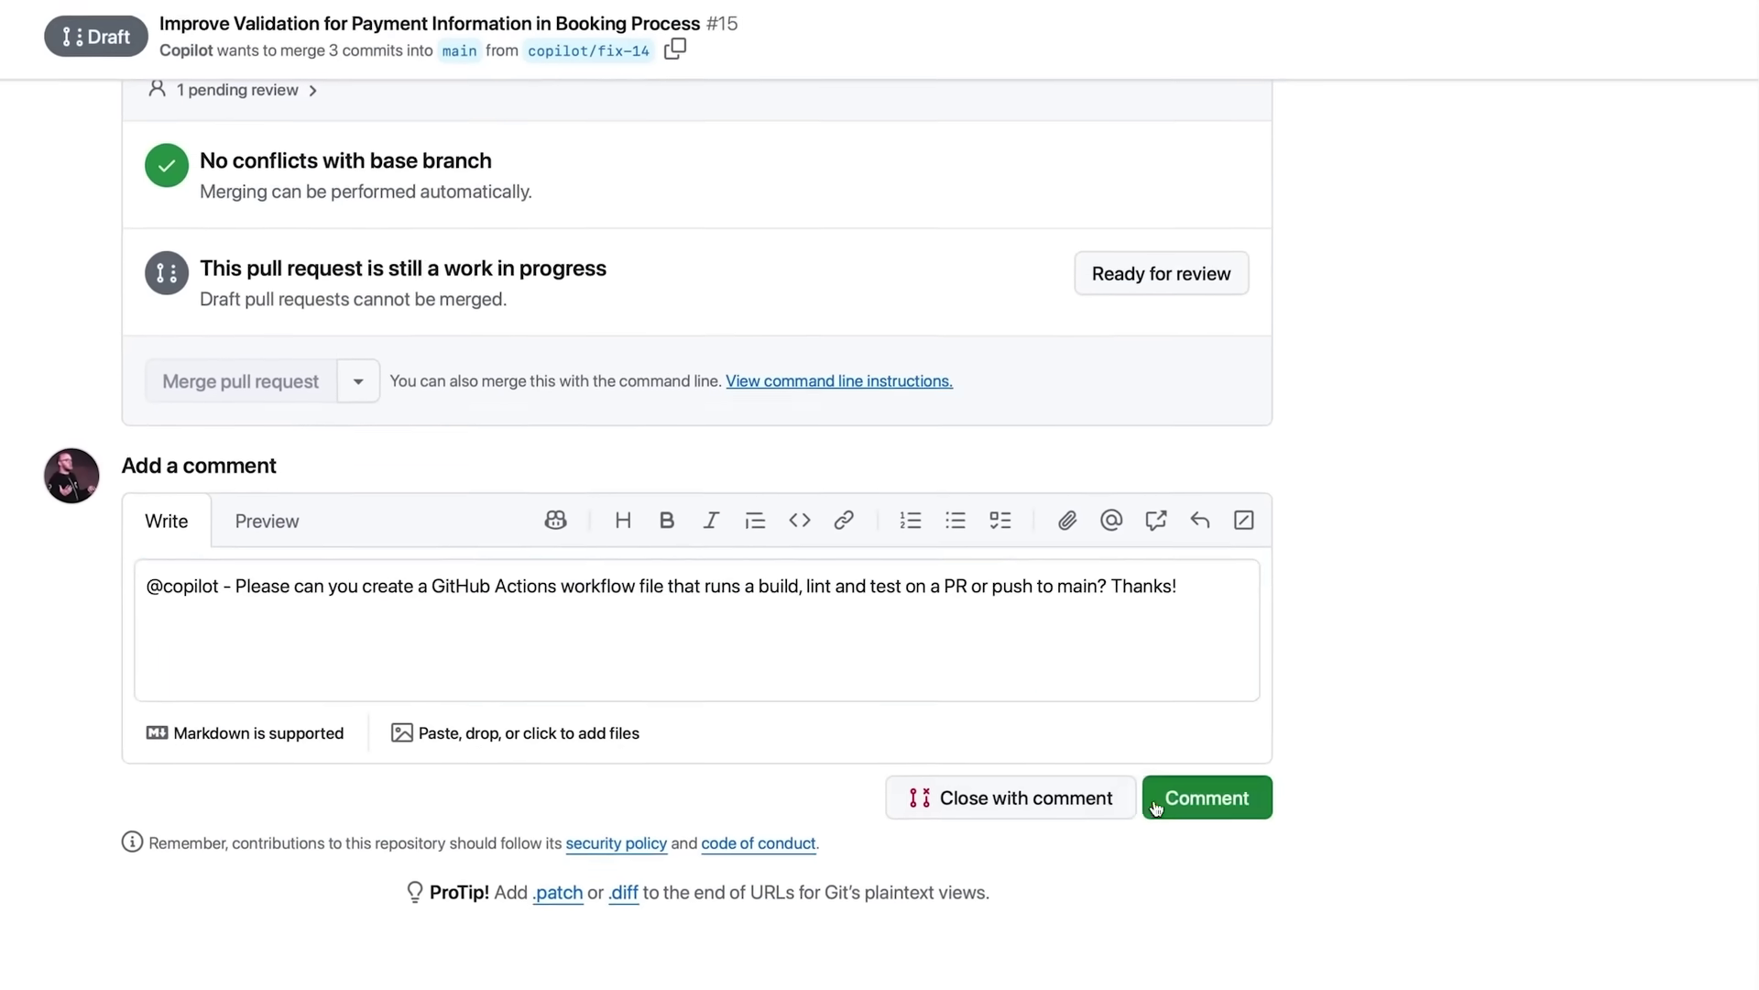
left_click(1206, 798)
scroll(687, 551, "up", 5)
scroll(688, 551, "up", 5)
scroll(687, 549, "up", 5)
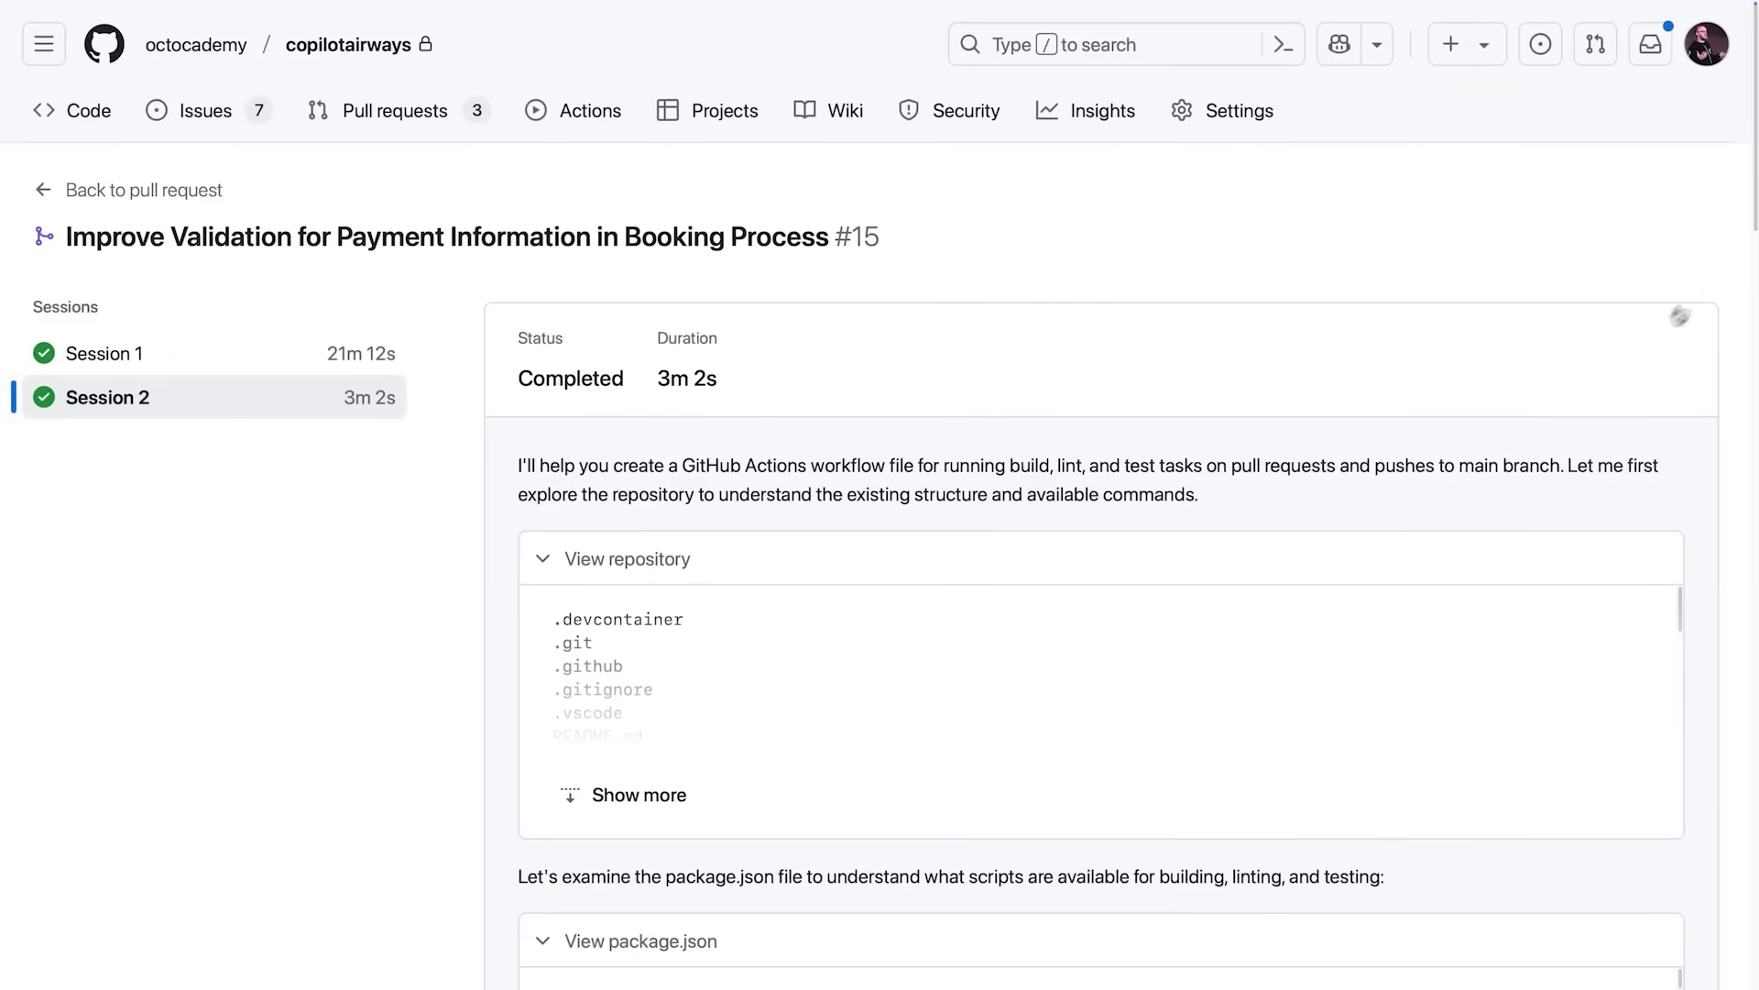
scroll(1696, 300, "down", 3)
scroll(1696, 300, "down", 3)
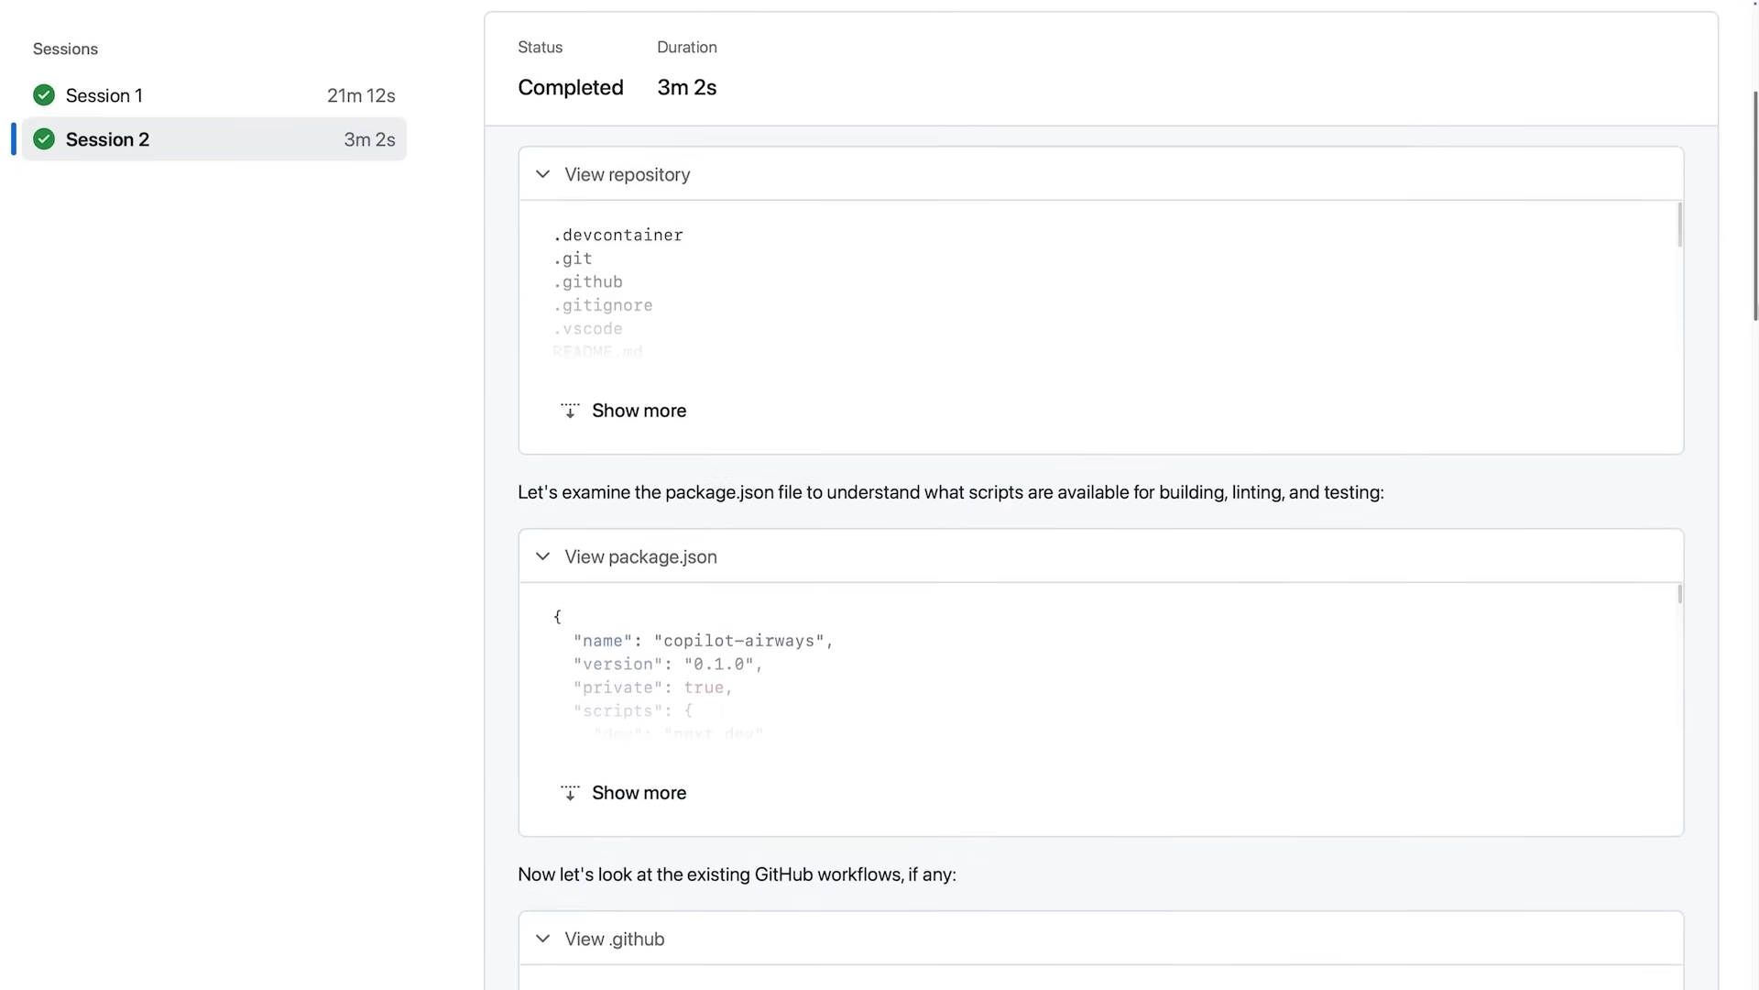
scroll(1101, 550, "down", 3)
scroll(1100, 550, "down", 3)
scroll(1100, 549, "down", 3)
scroll(1100, 551, "down", 3)
scroll(1100, 550, "down", 3)
scroll(1100, 549, "down", 3)
scroll(1100, 550, "down", 3)
scroll(1099, 550, "down", 3)
left_click_drag(1753, 643, 1756, 958)
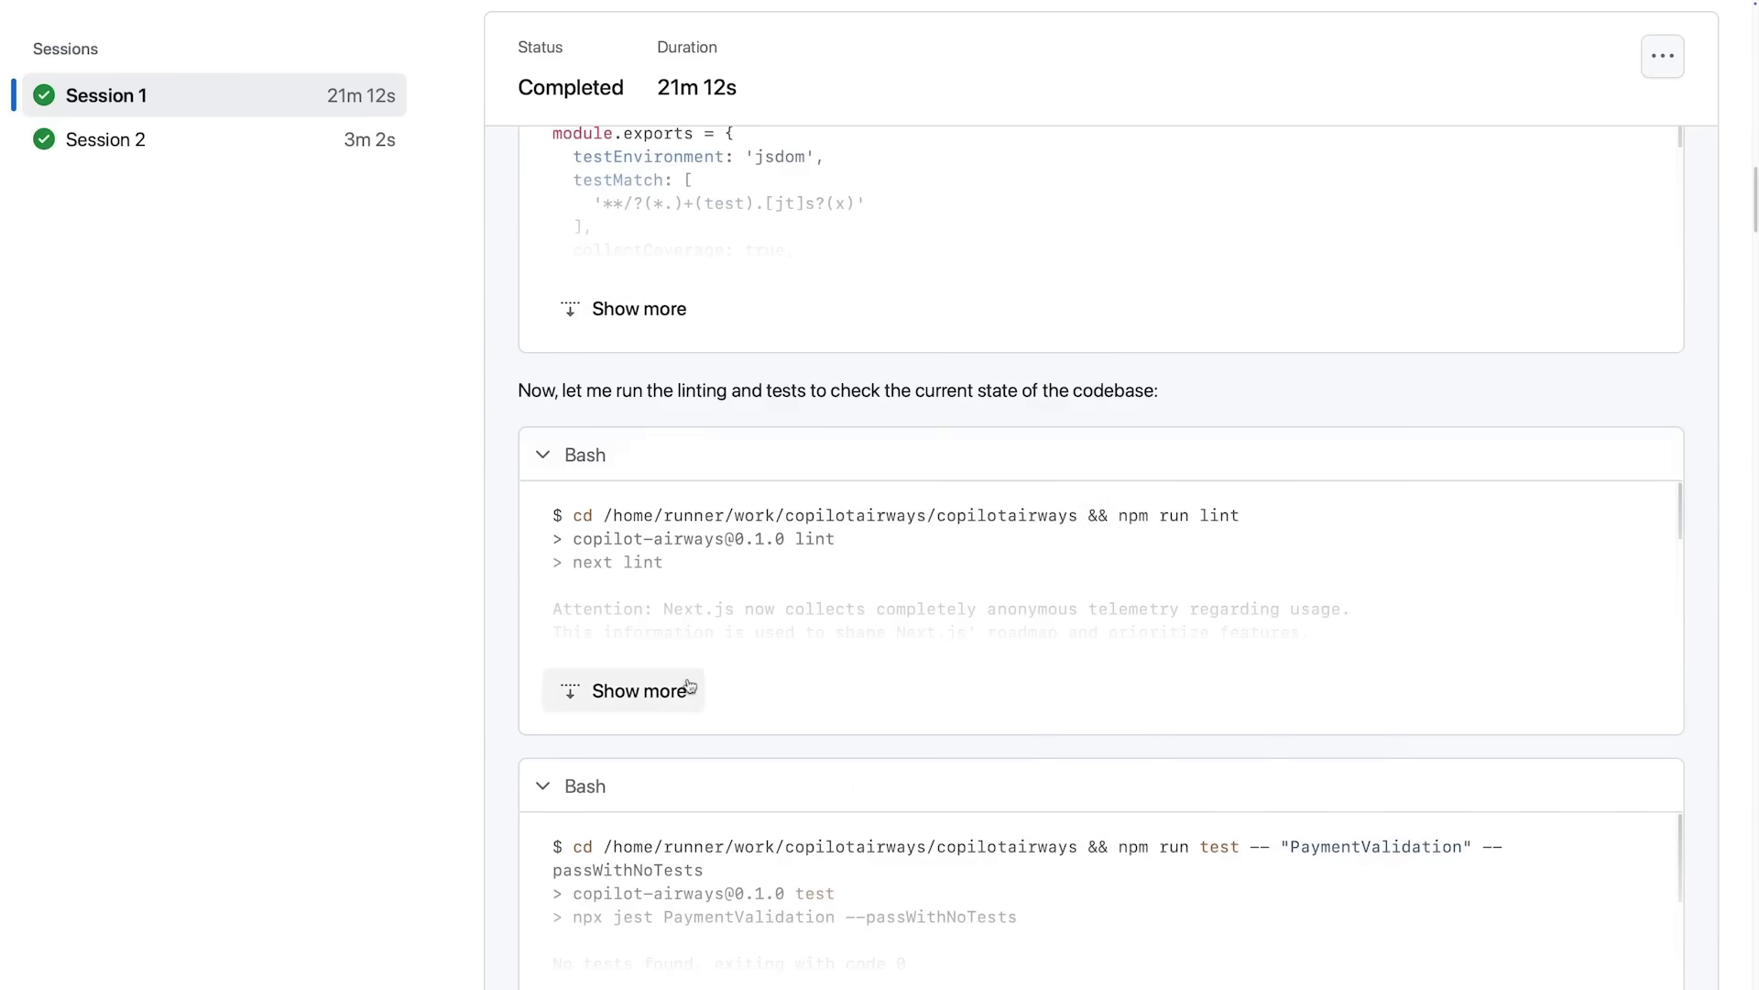
Step: Expand the full lint output in Copilot's Session 1 log
left_click(638, 690)
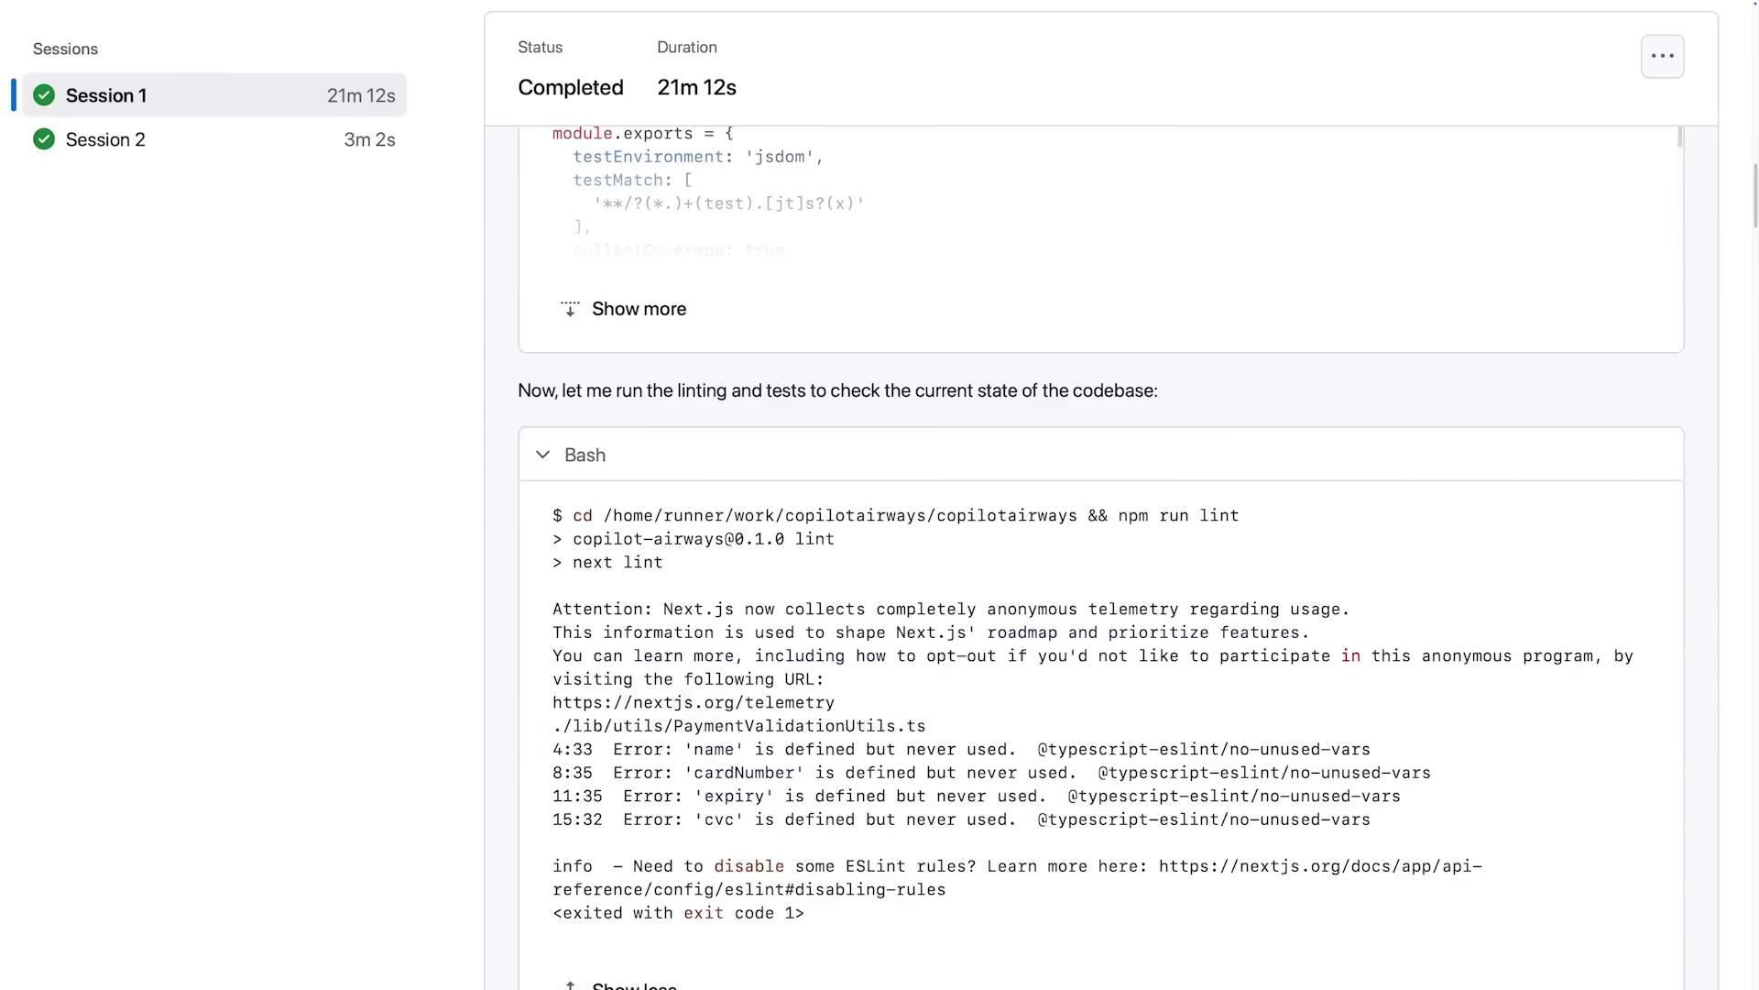
scroll(680, 686, "down", 3)
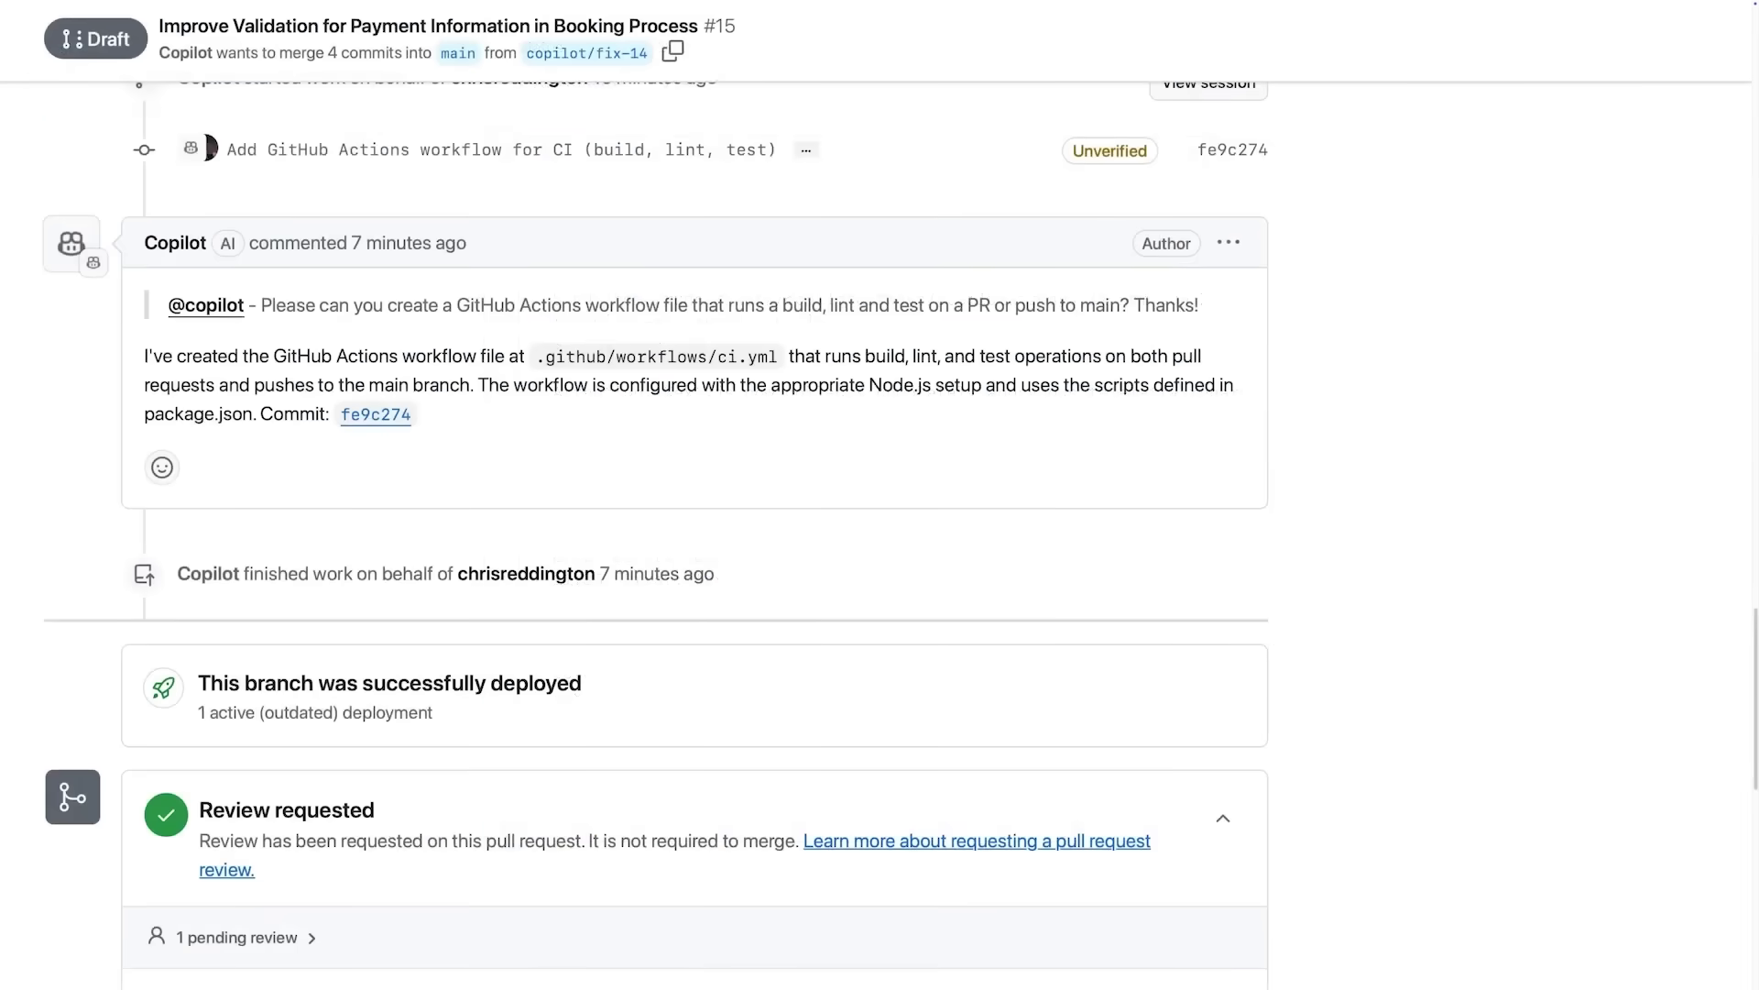
scroll(687, 550, "down", 5)
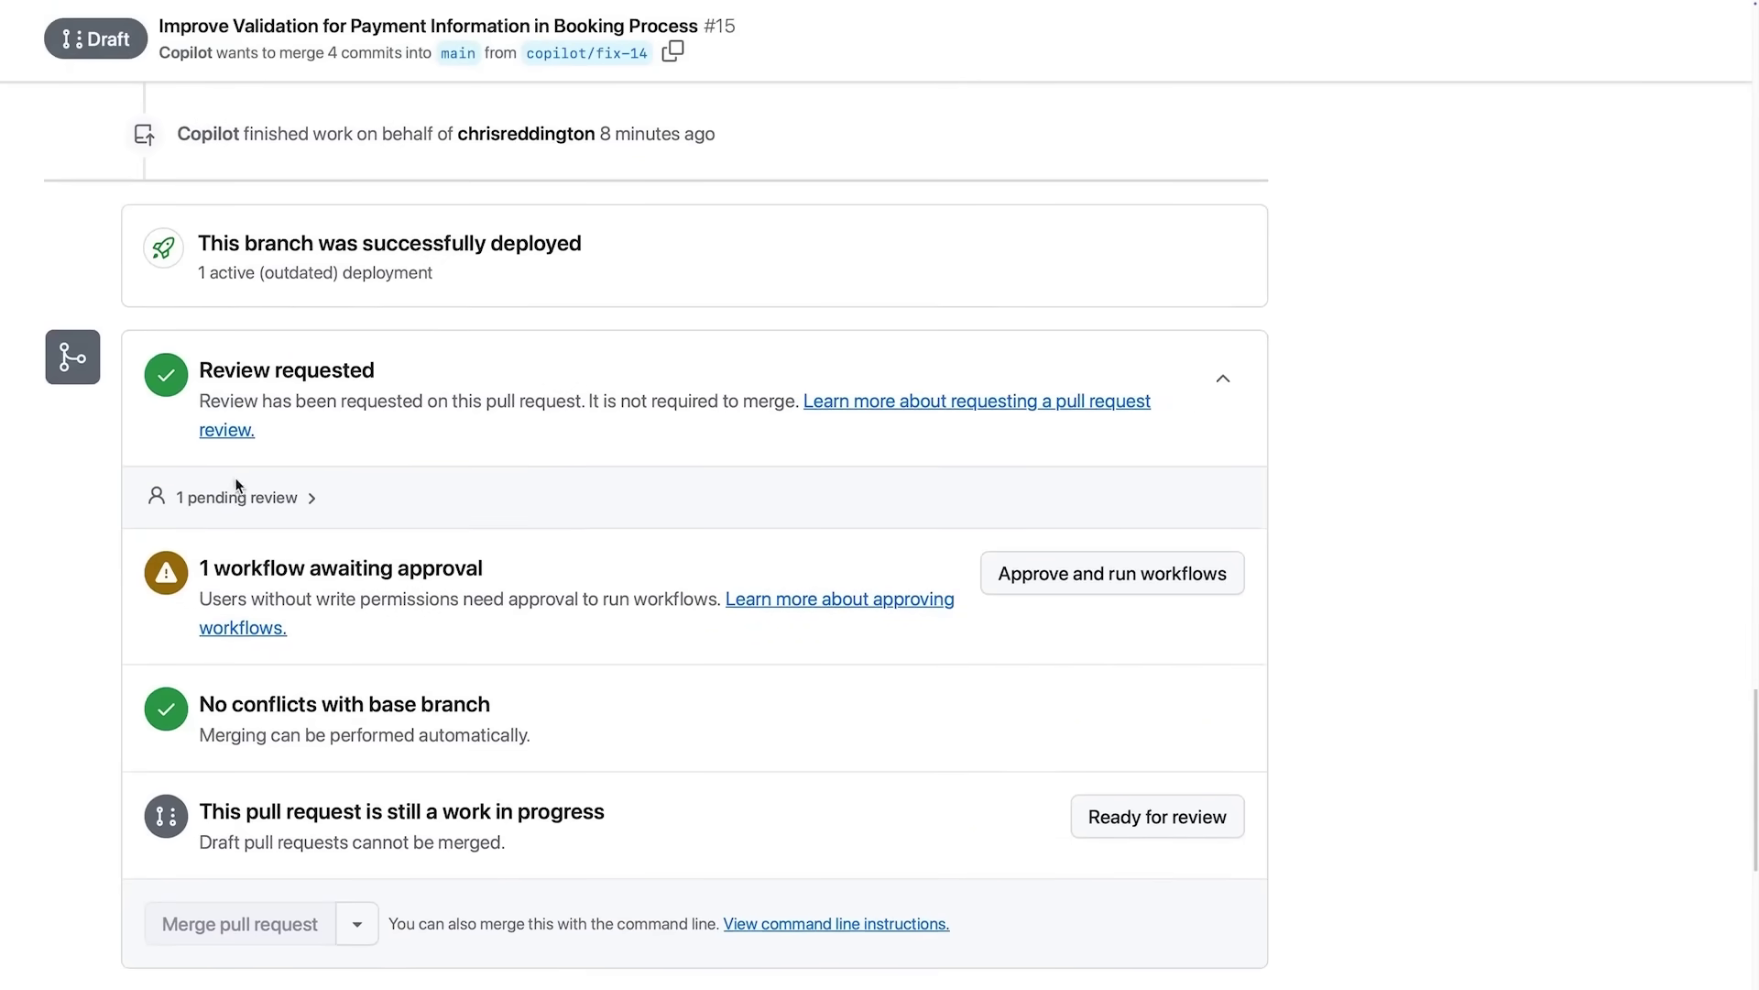
Step: Run the waiting CI workflow on PR #15, then mark it ready for review
left_click(1111, 573)
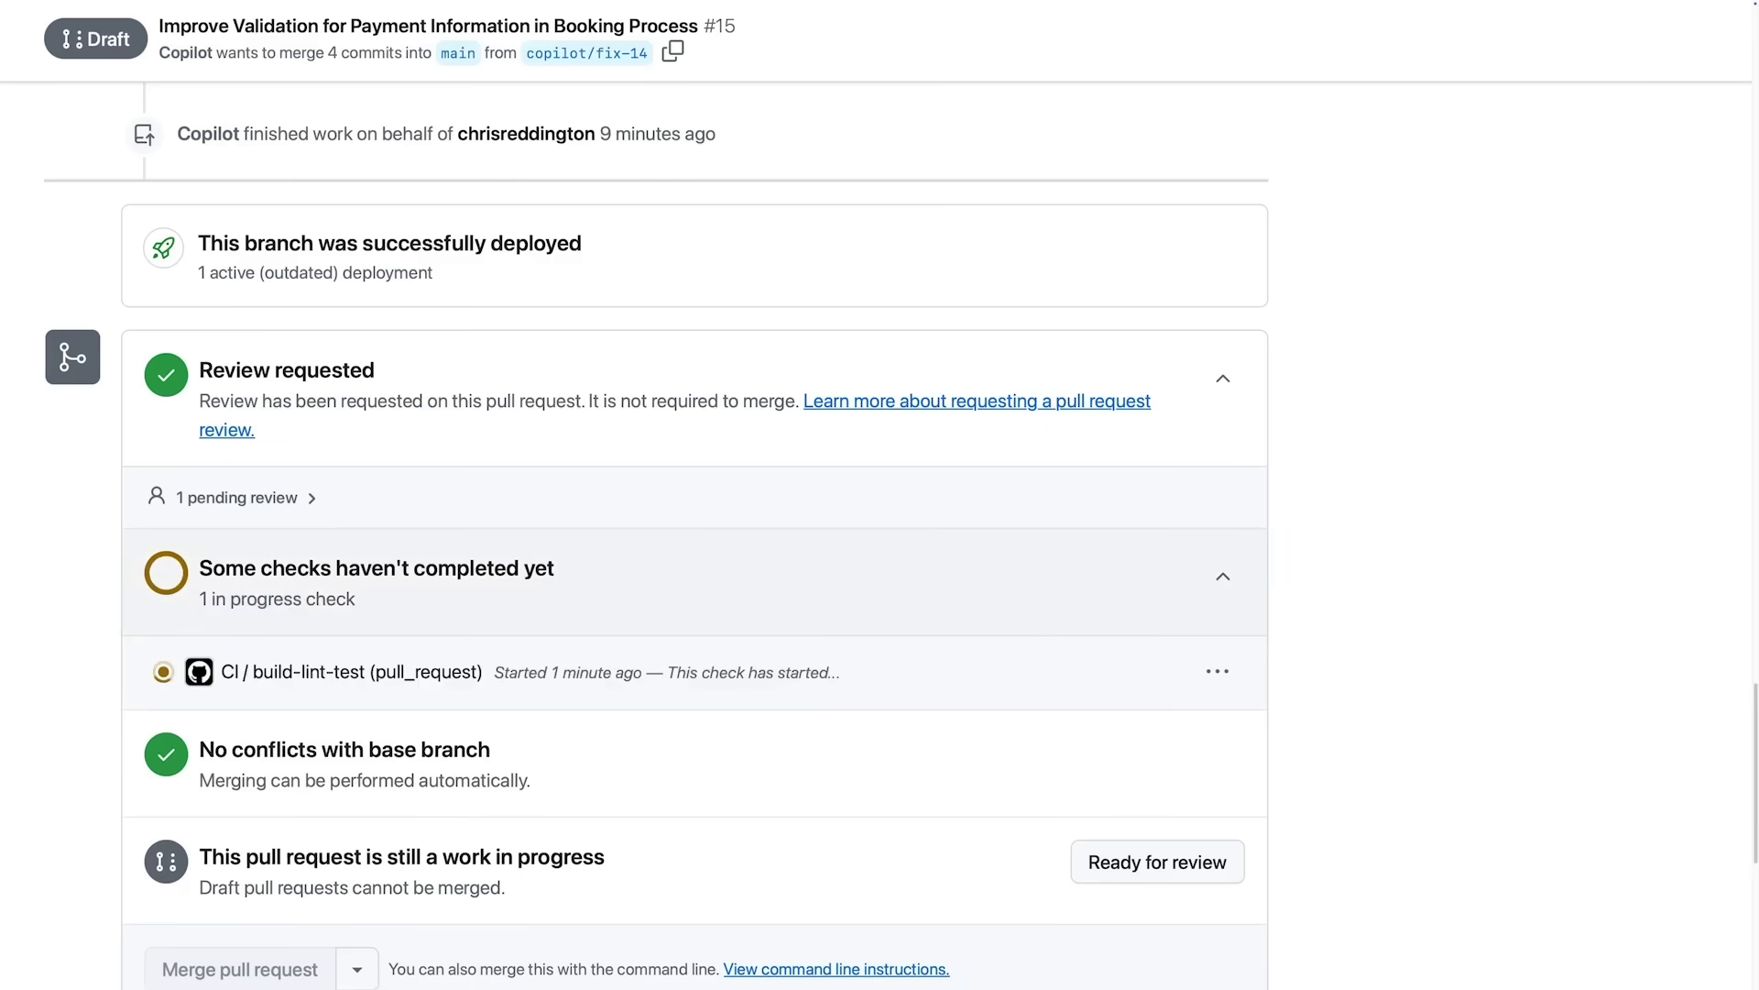
scroll(687, 550, "down", 2)
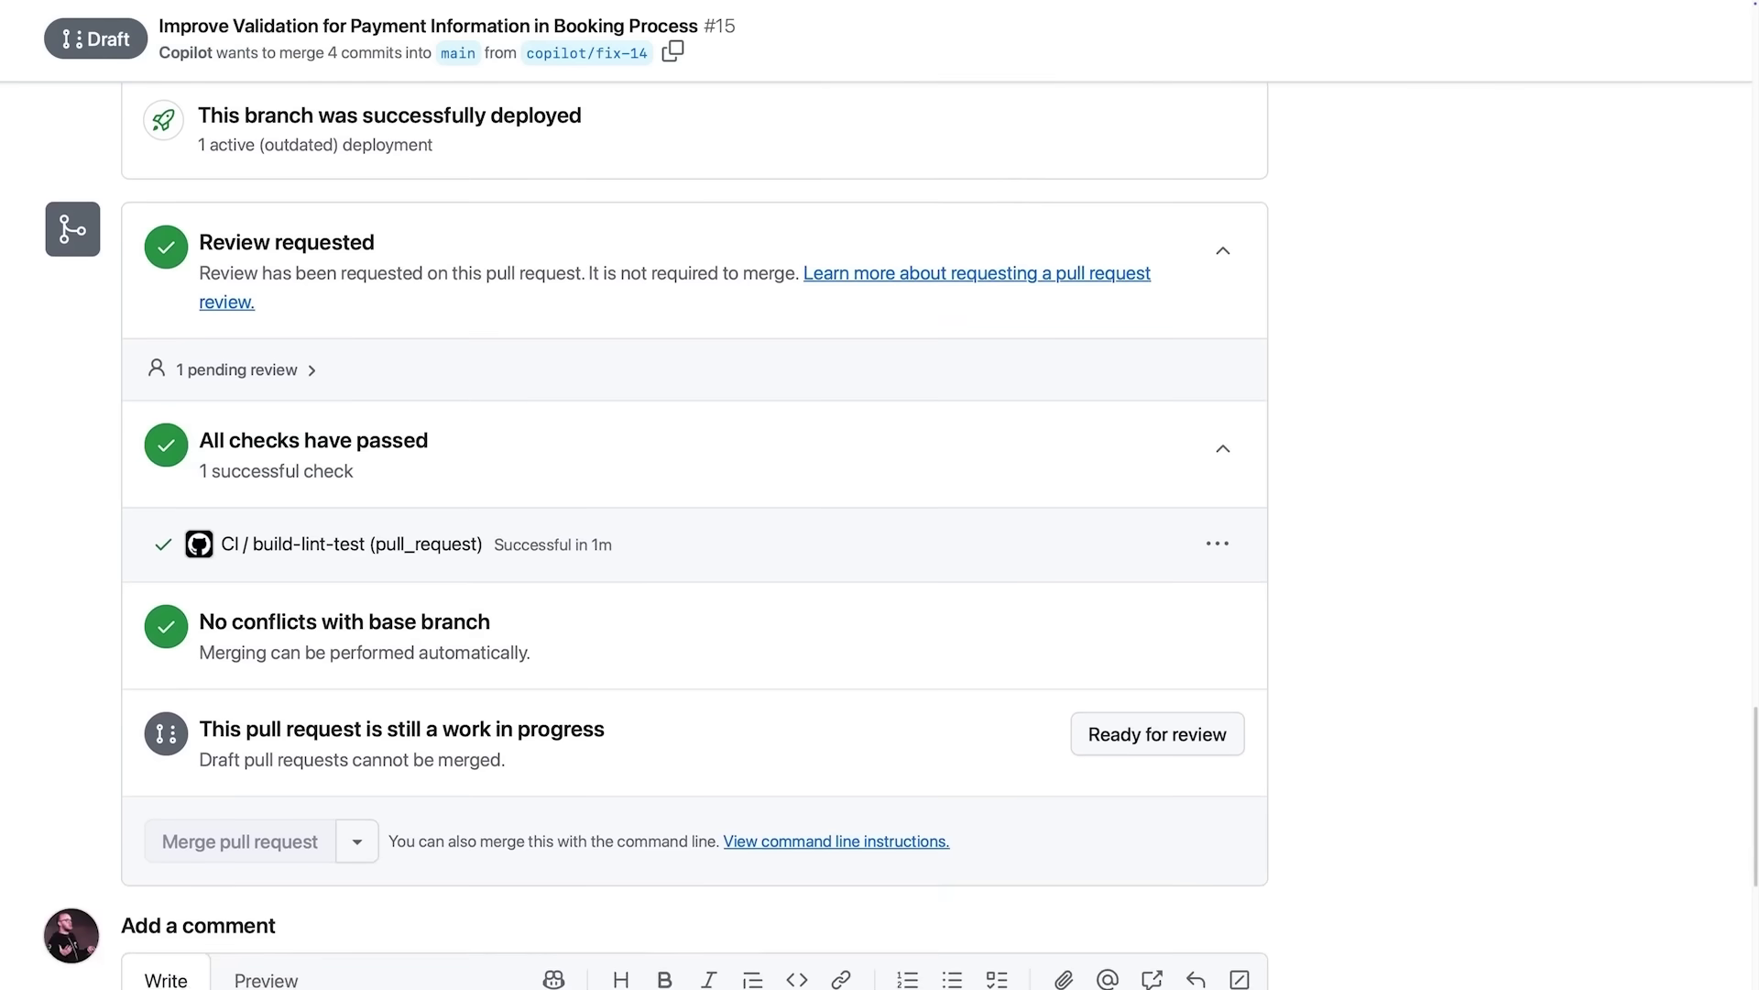
scroll(210, 687, "down", 1)
left_click(1157, 719)
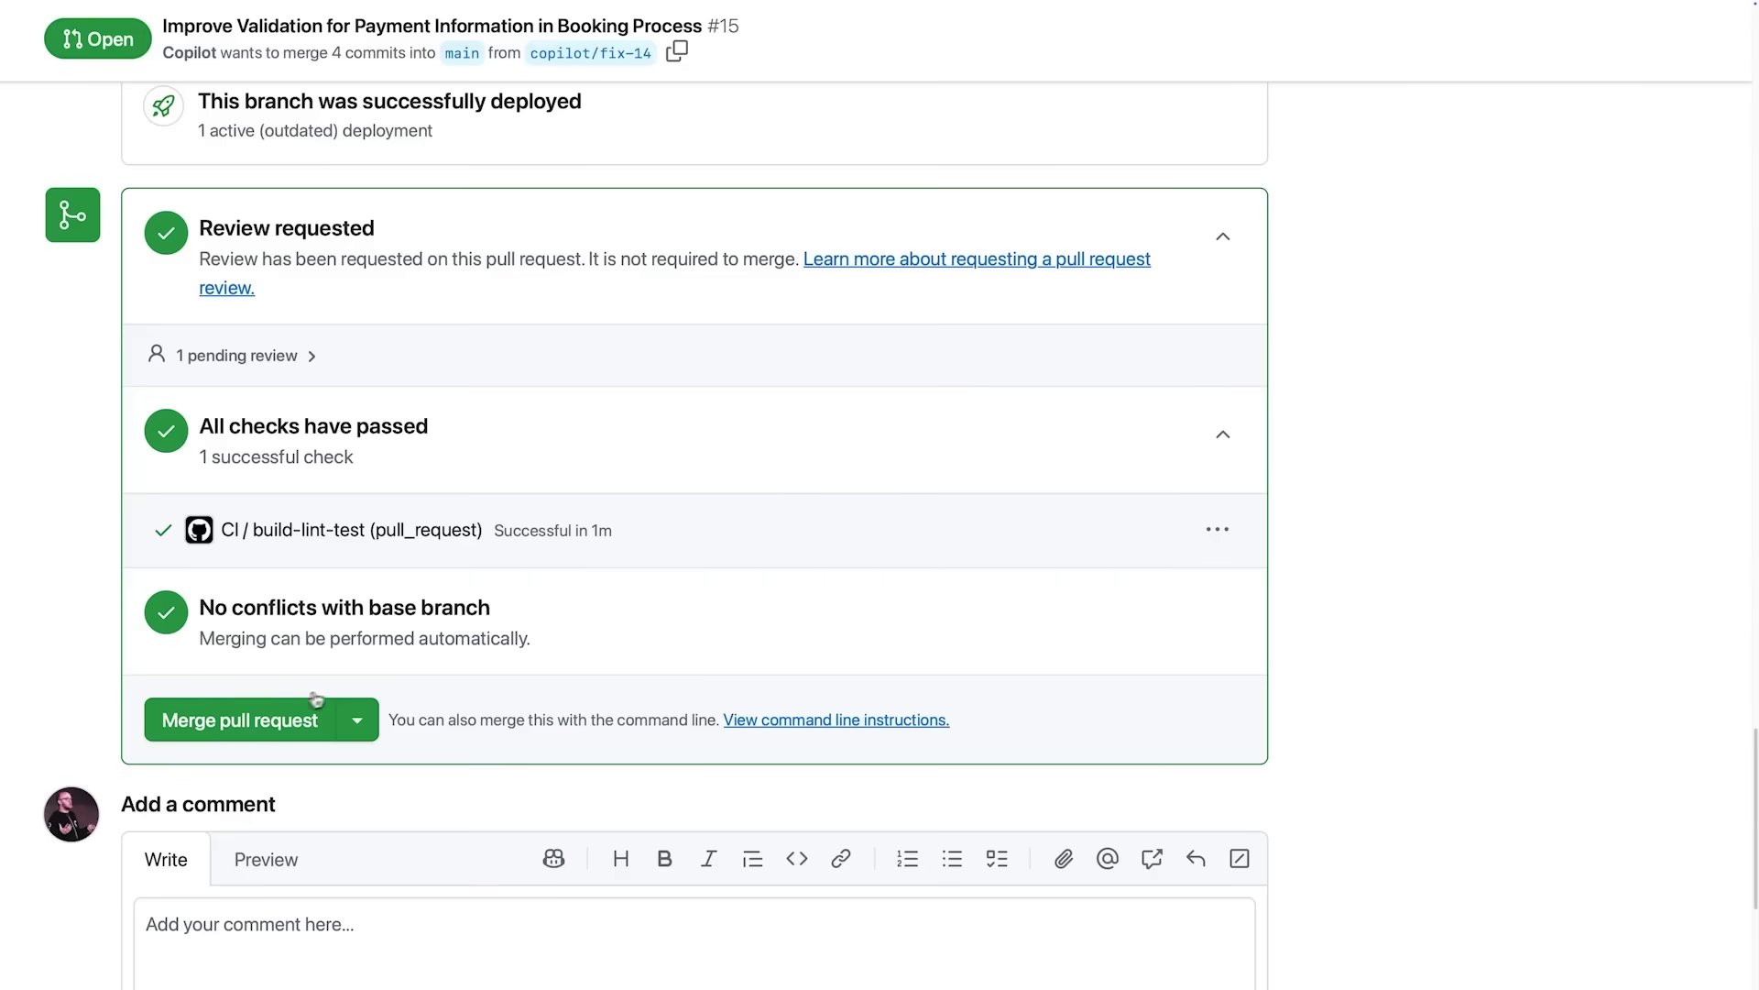
Step: Merge pull request #15 and confirm the merge
left_click(276, 720)
left_click(227, 669)
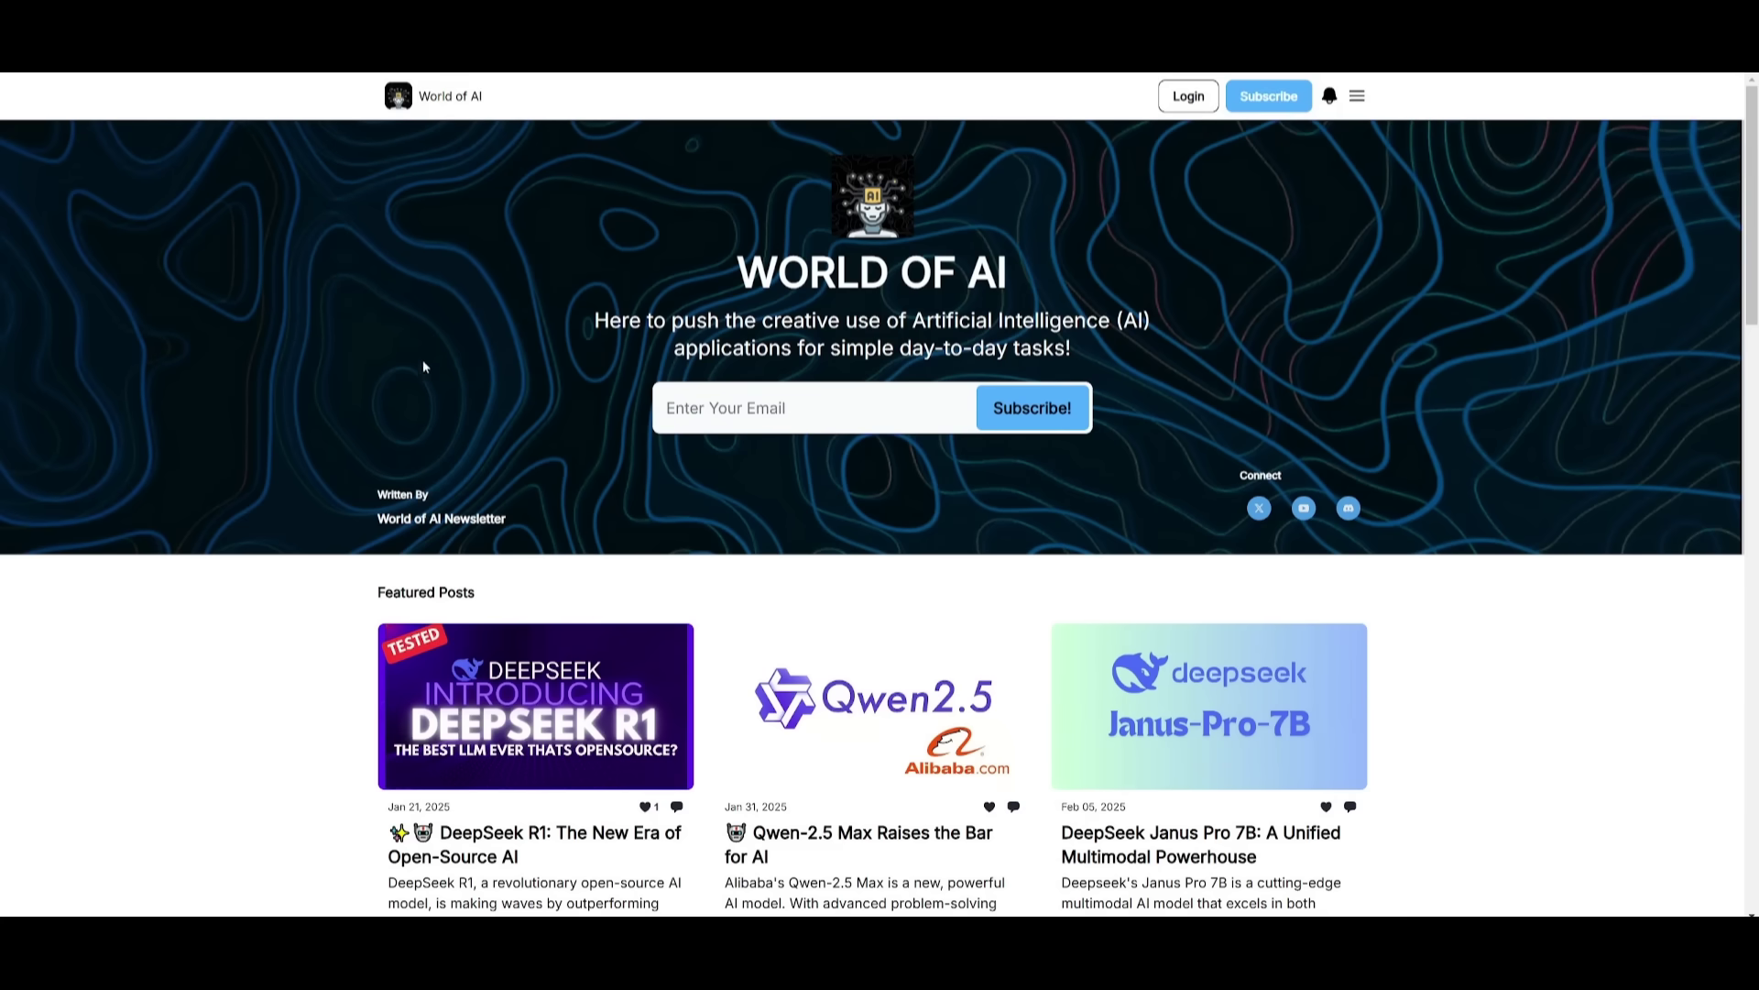
scroll(232, 266, "down", 5)
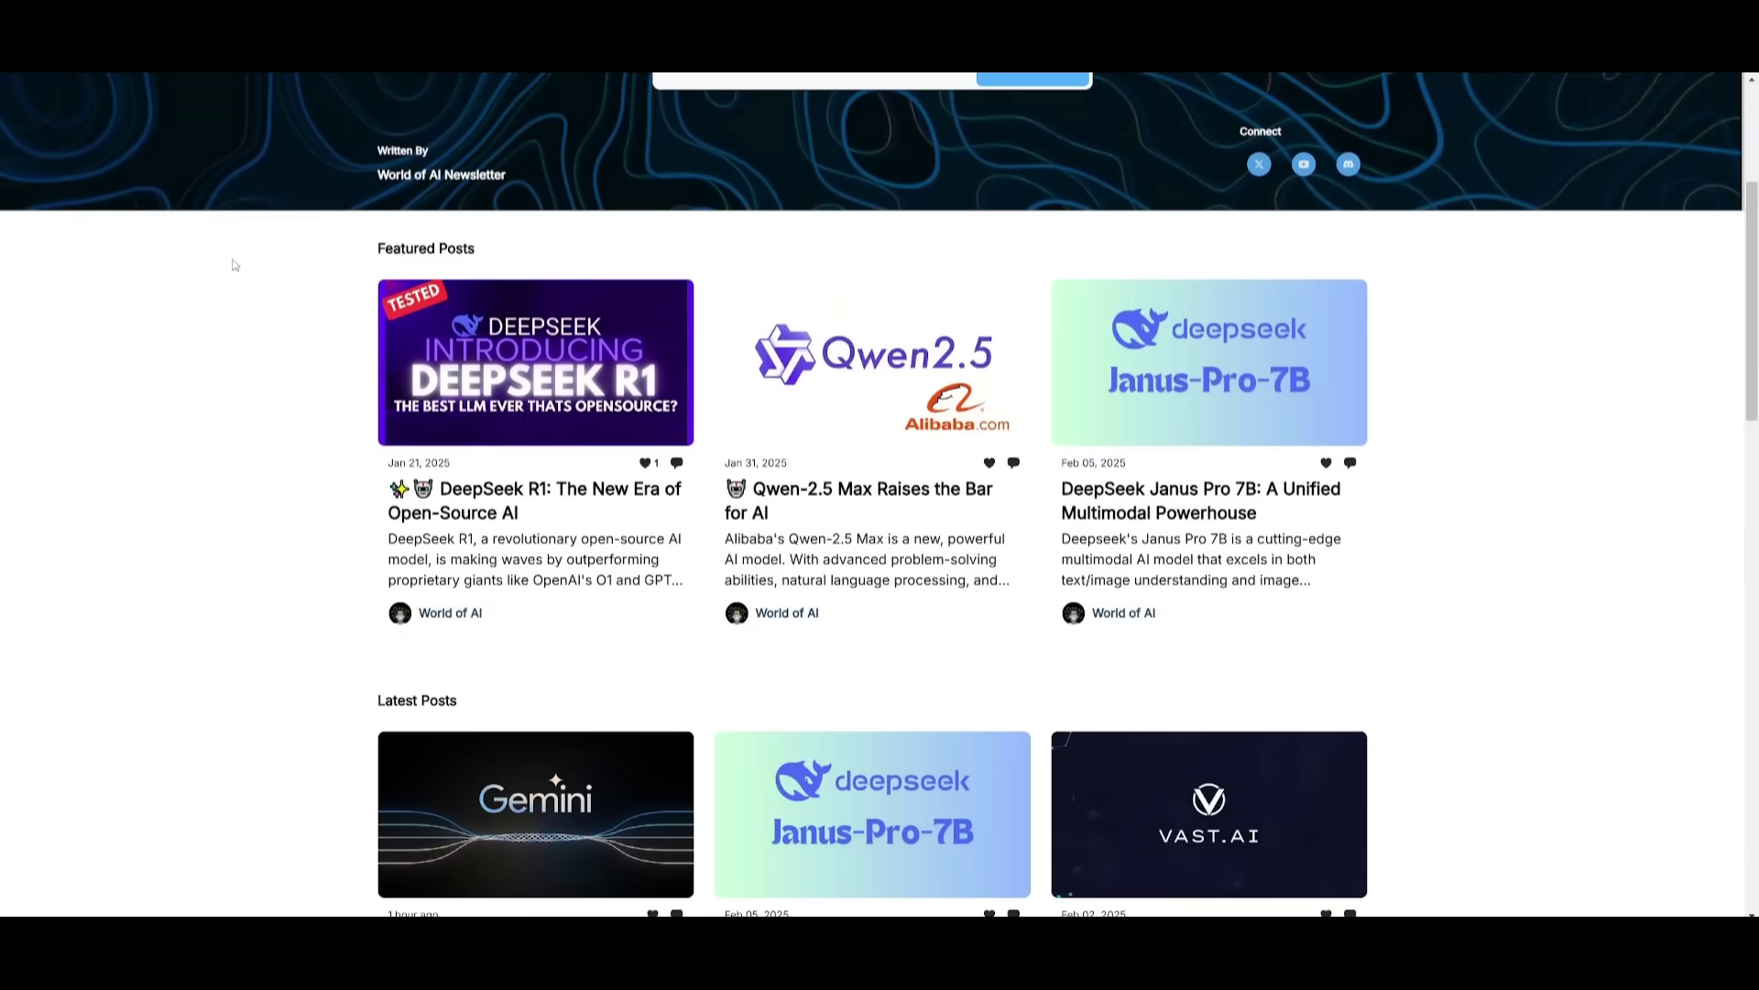
scroll(233, 265, "down", 3)
scroll(232, 265, "down", 3)
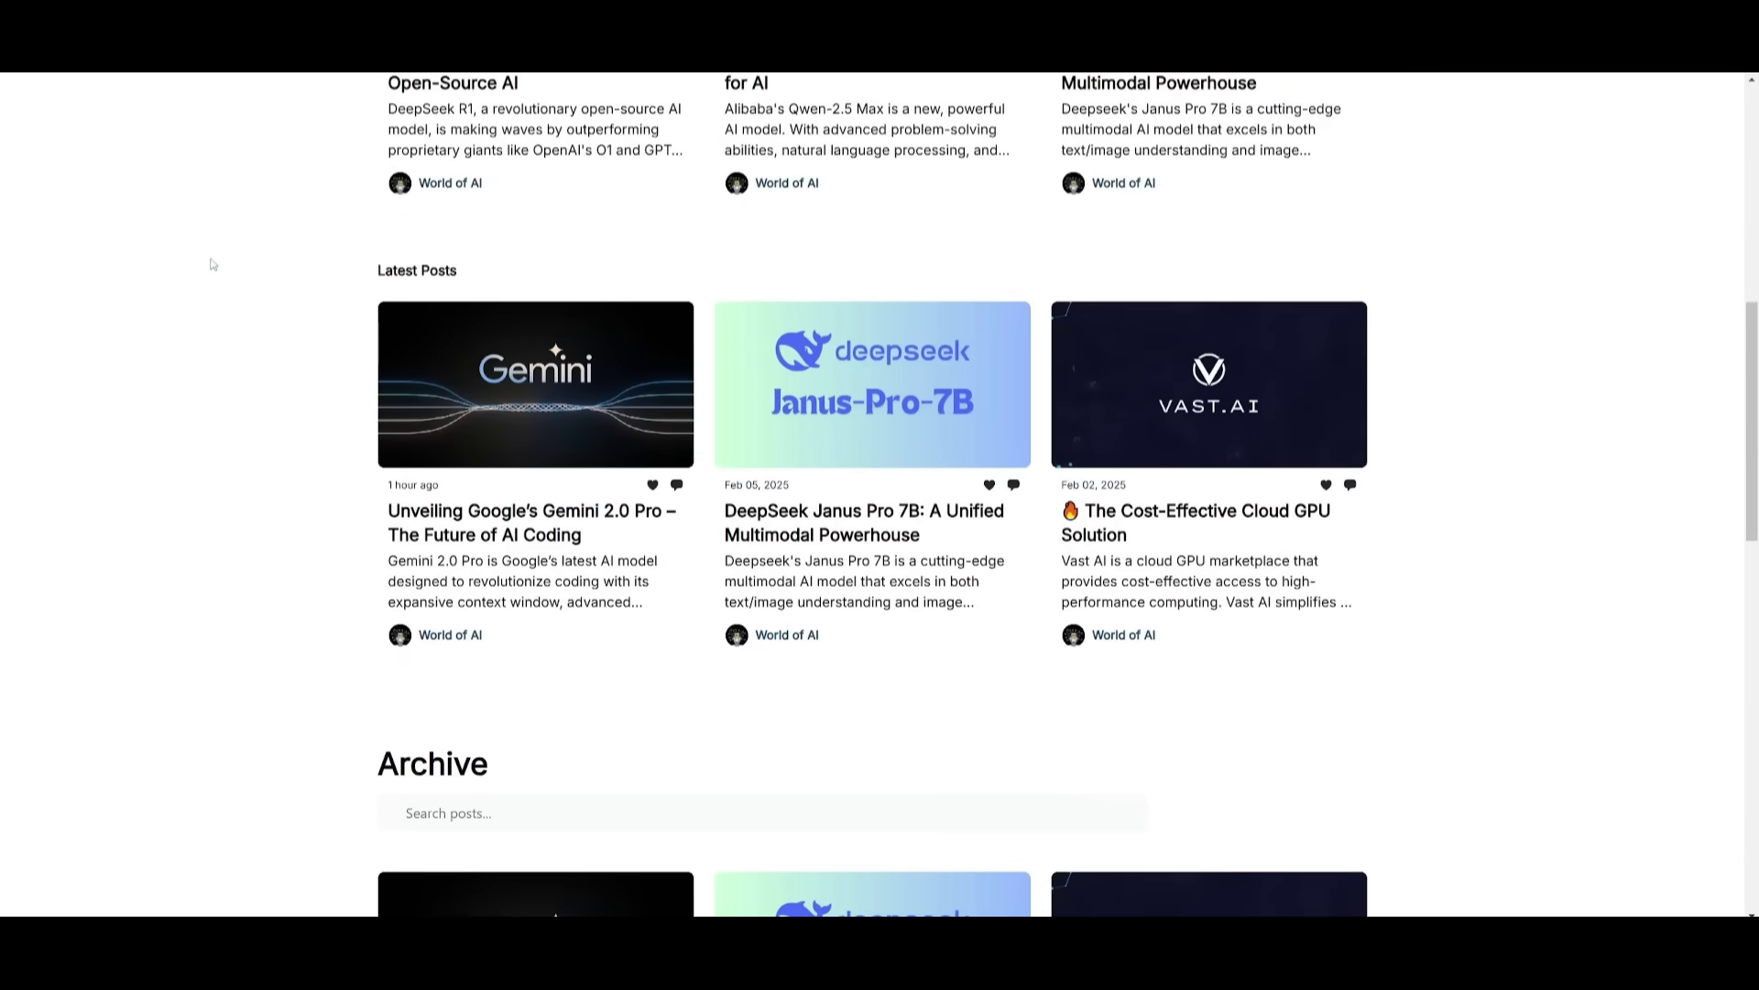
scroll(213, 265, "down", 3)
scroll(212, 264, "down", 3)
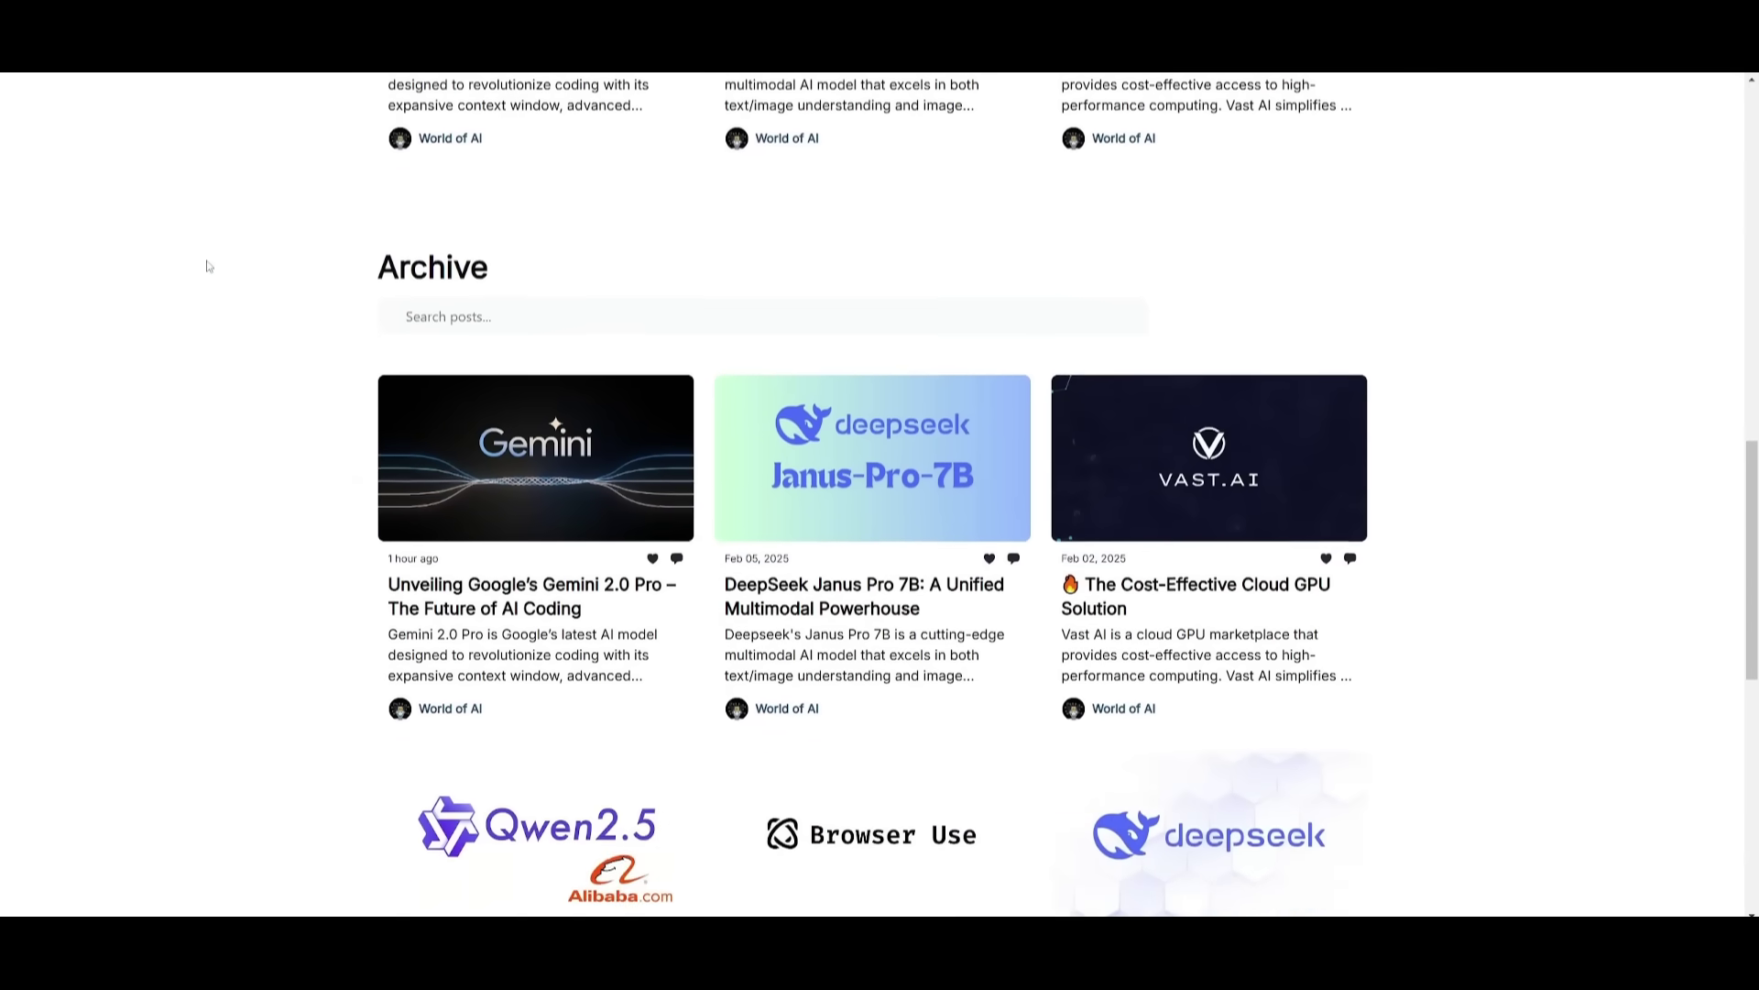
scroll(210, 266, "down", 3)
scroll(209, 265, "down", 3)
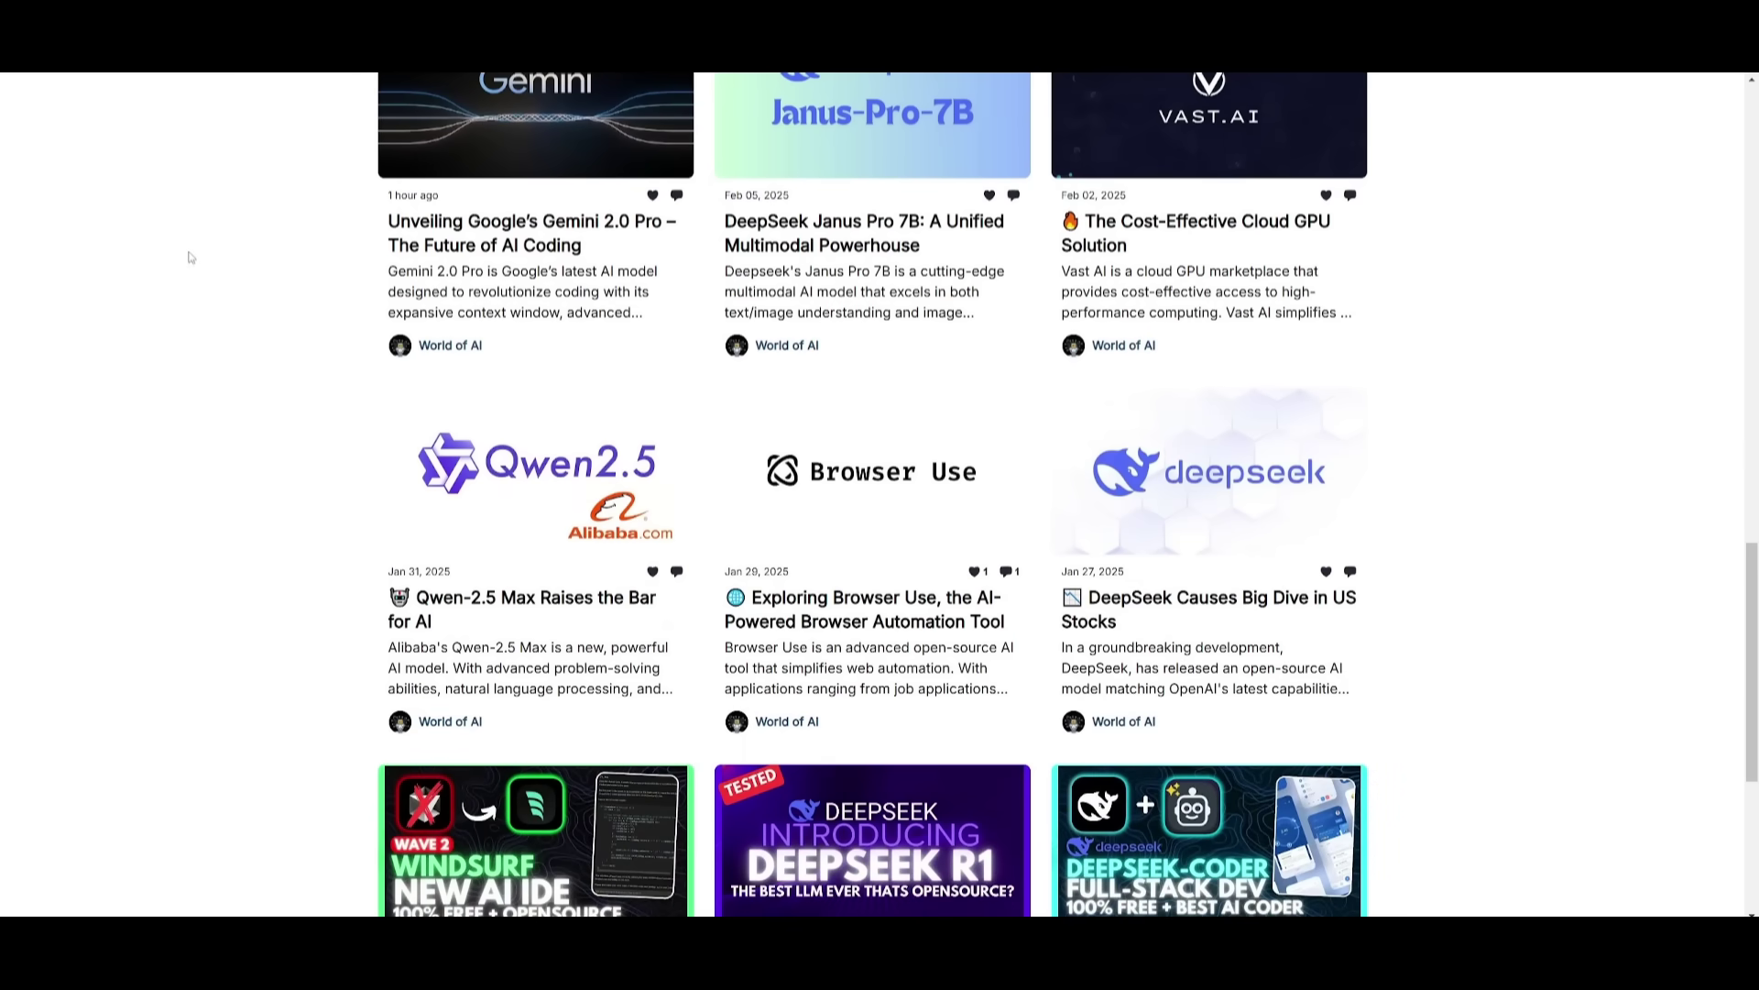
scroll(188, 252, "down", 3)
scroll(188, 251, "down", 3)
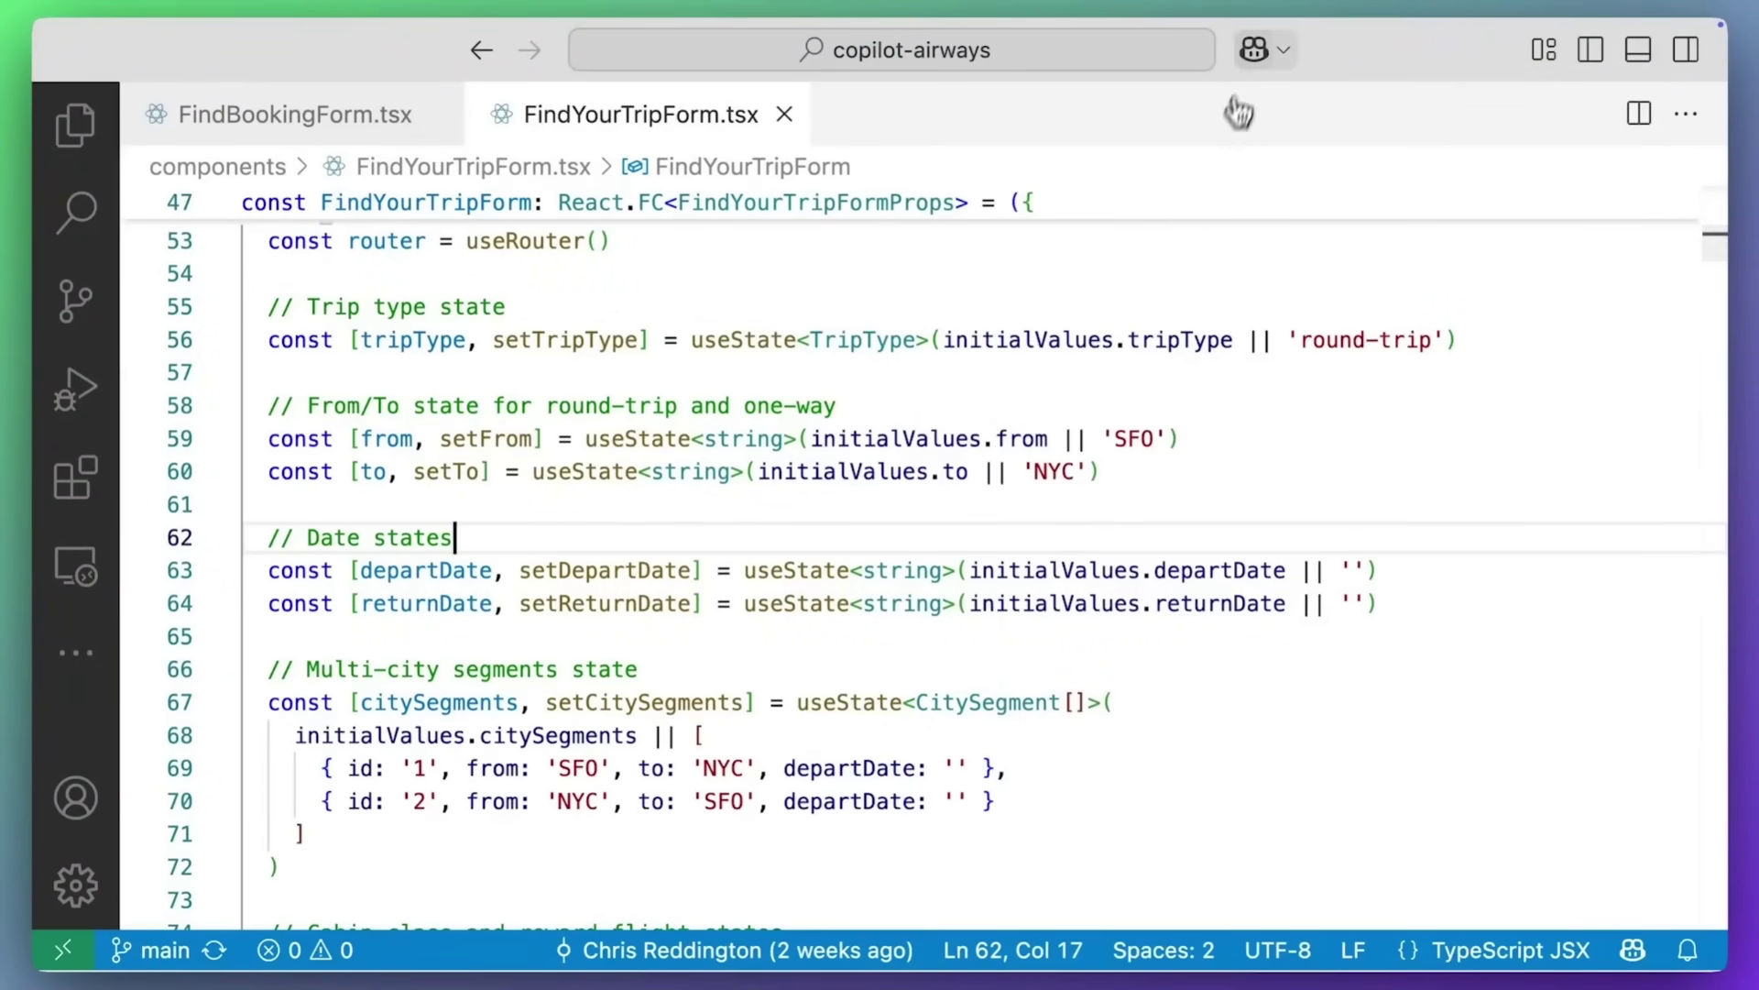
left_click(1256, 50)
left_click(1086, 817)
type("@github I just spotte")
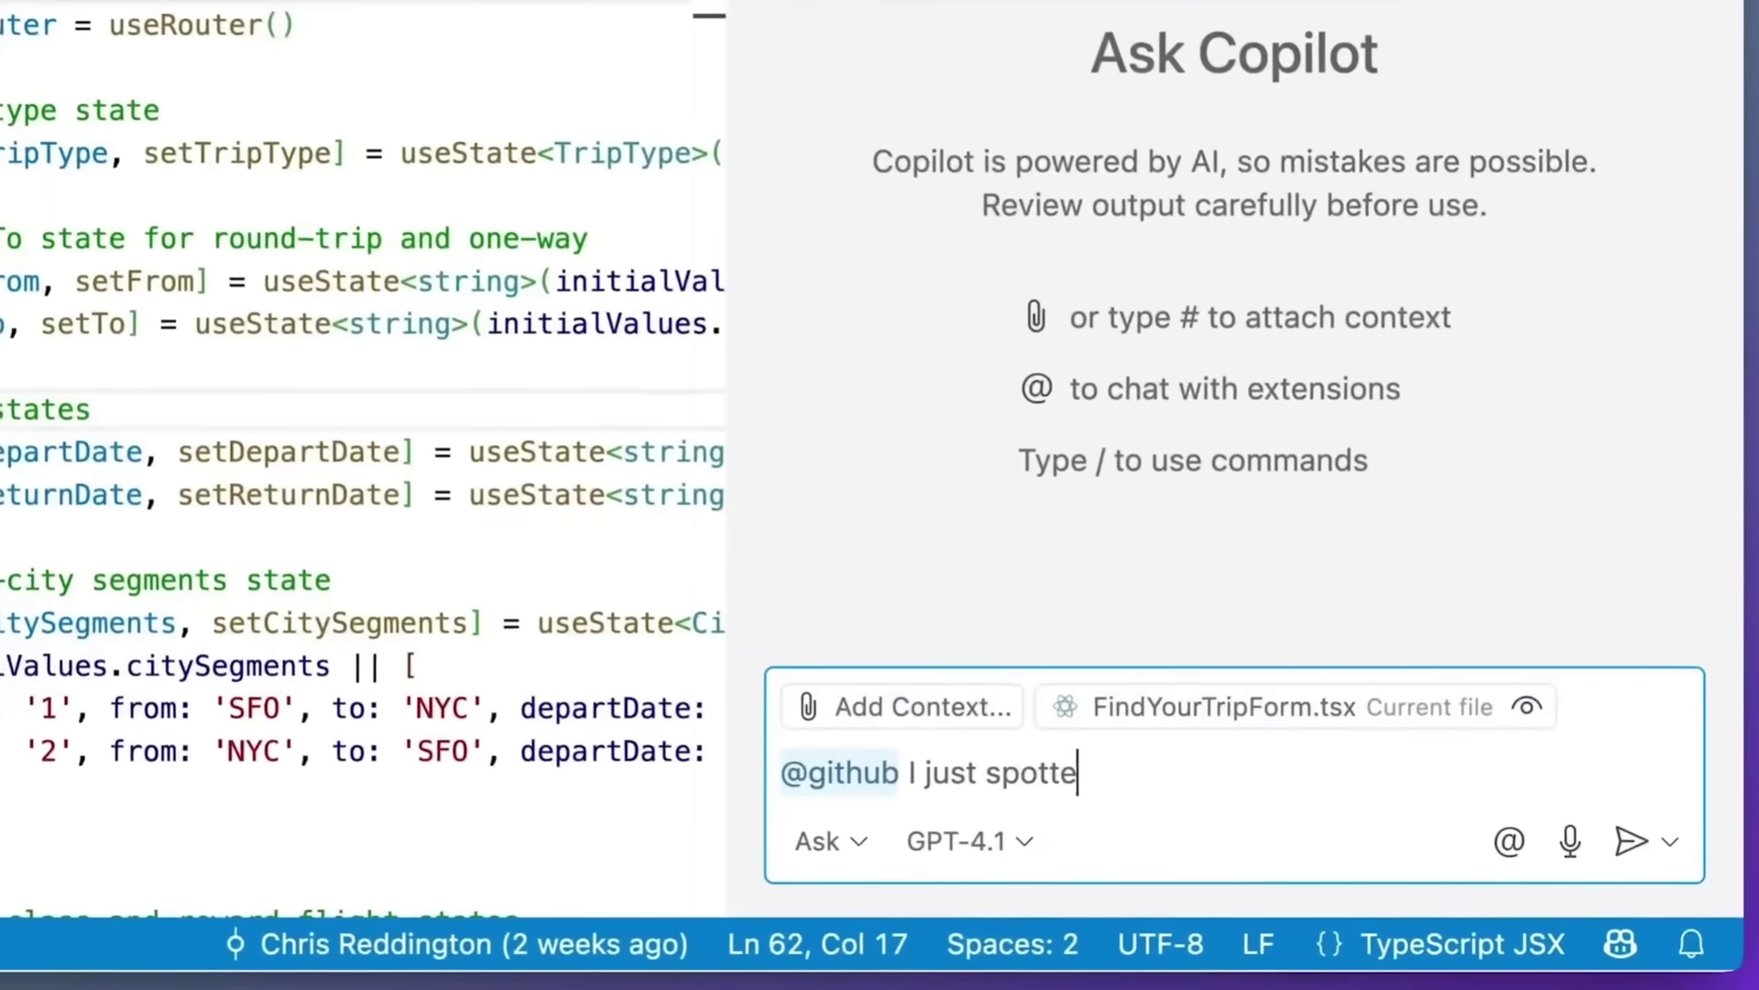
type("d some confusing inconsistencies across the codebase. We have \"FindBookingForm\" and \"Fin")
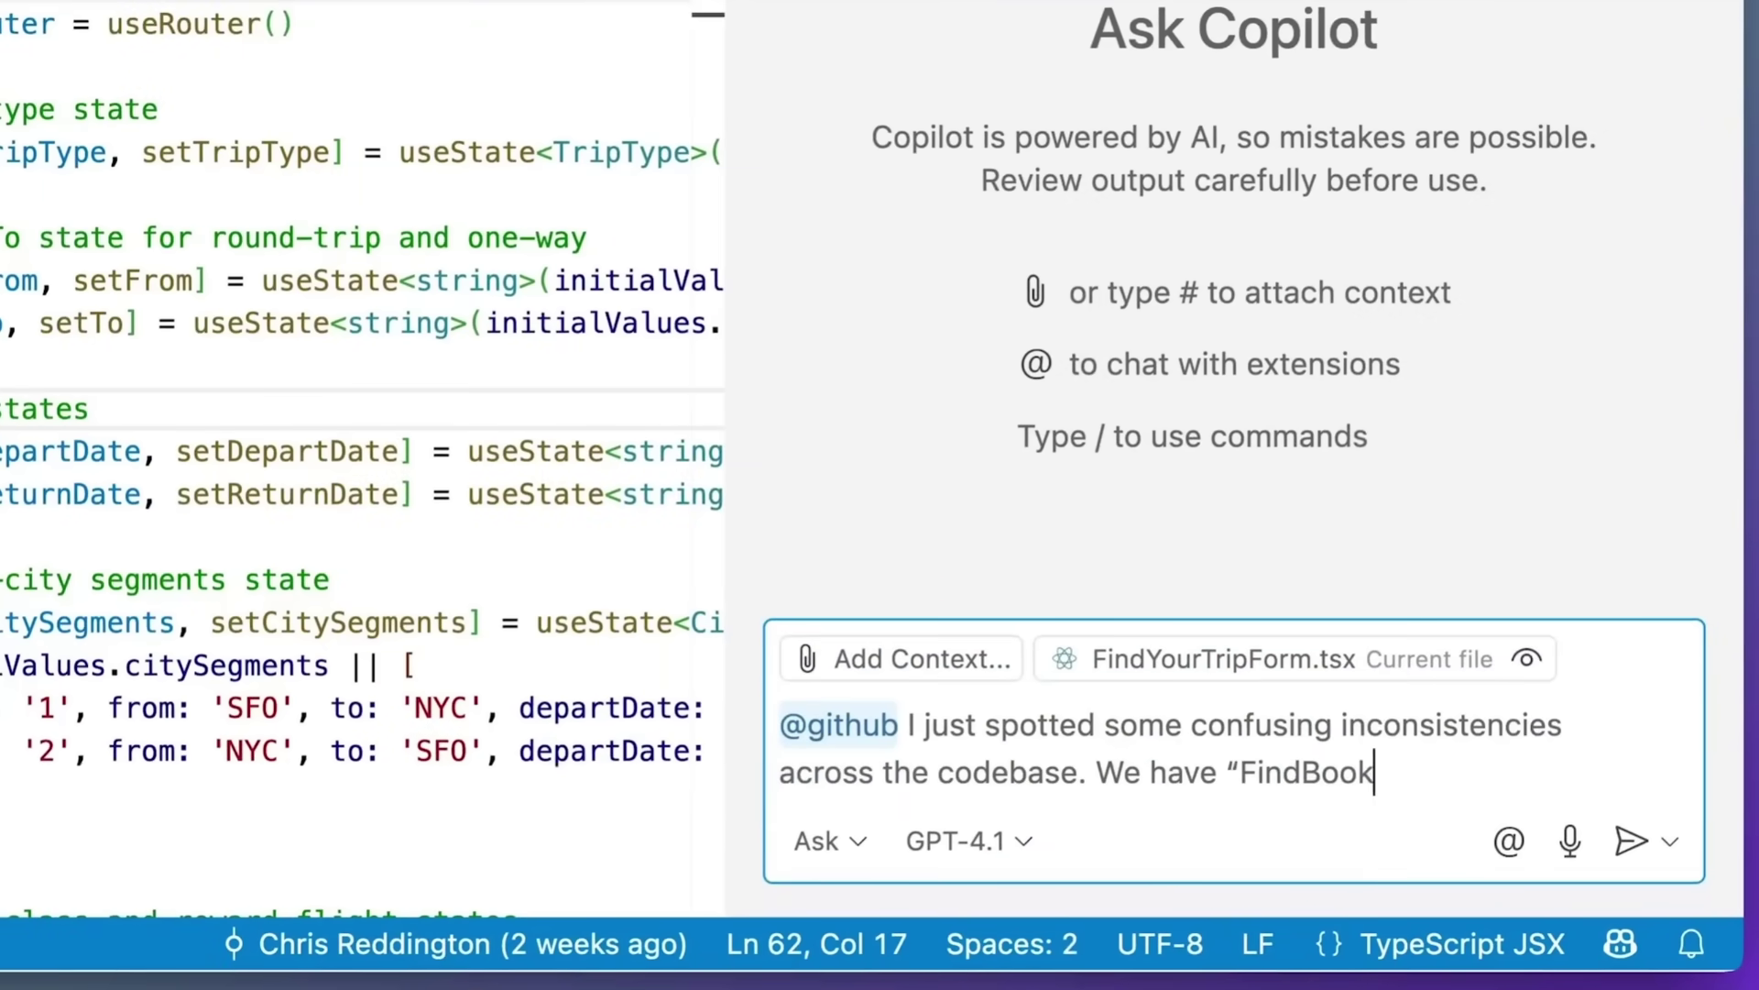
type("dYourTripForm\". Could you create a PR which reviews the cod")
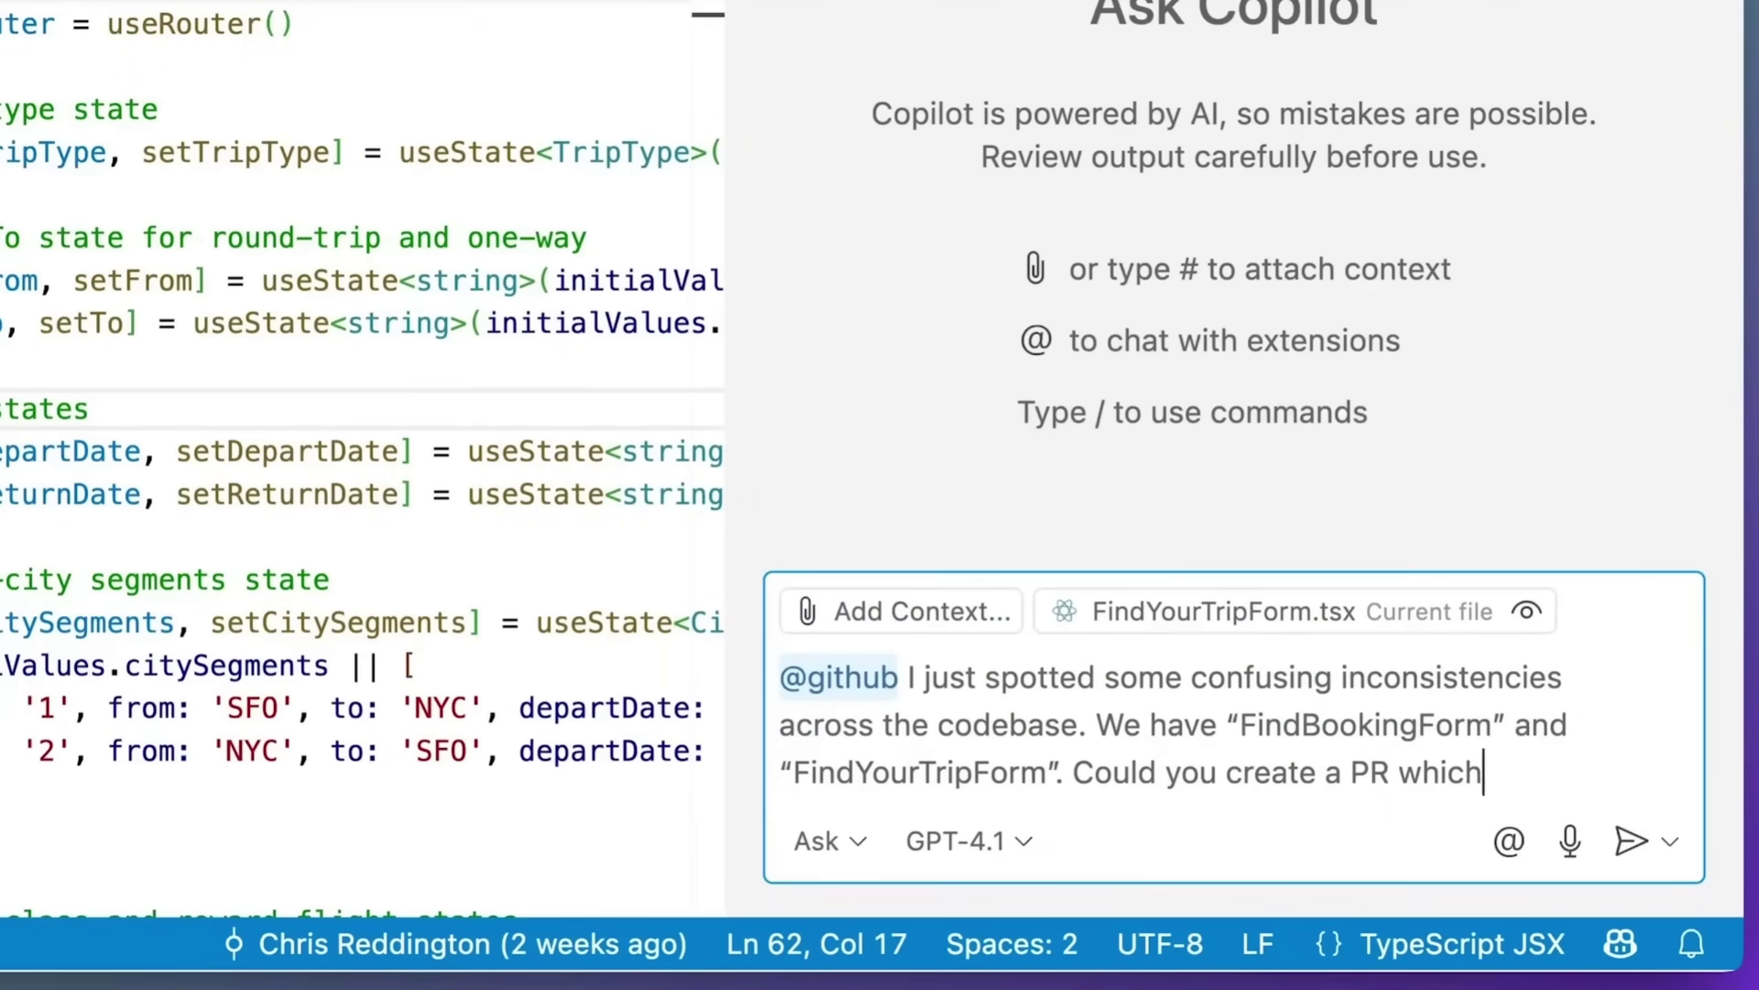
type("ebase, and suggests a clearer and consistent naming convention across files?")
key("Return")
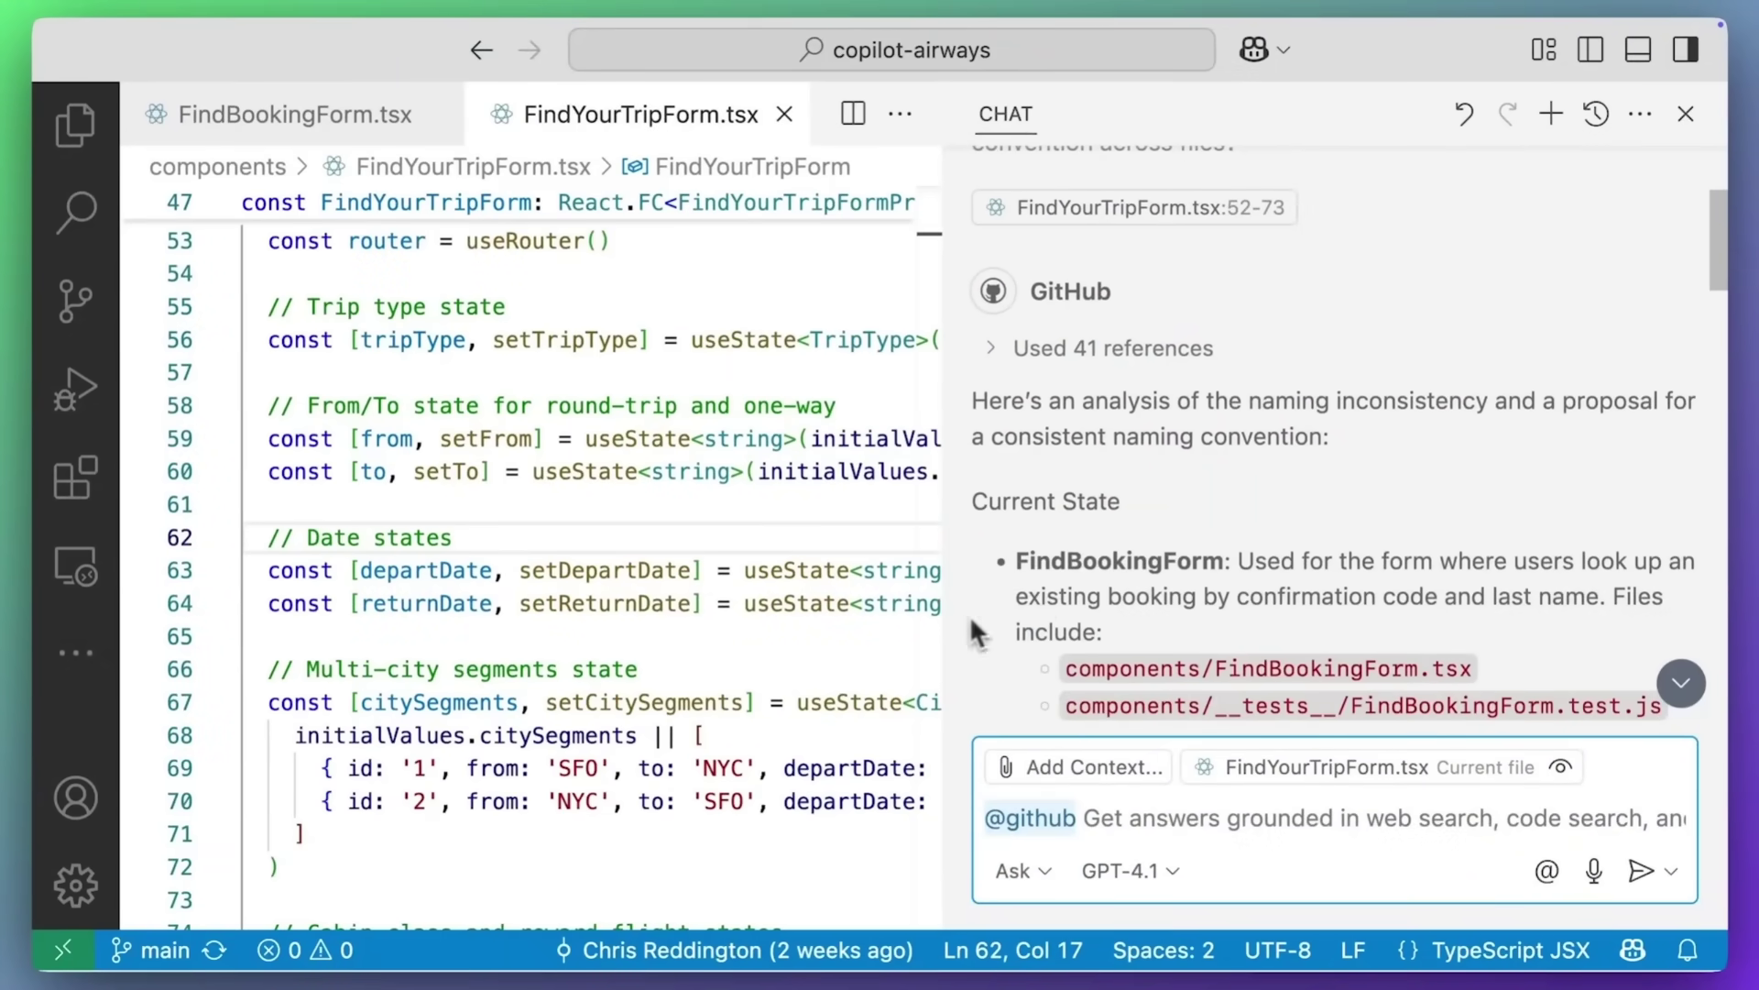
left_click_drag(1713, 255, 1724, 691)
left_click(1375, 818)
type("The plan sounds good to me, ")
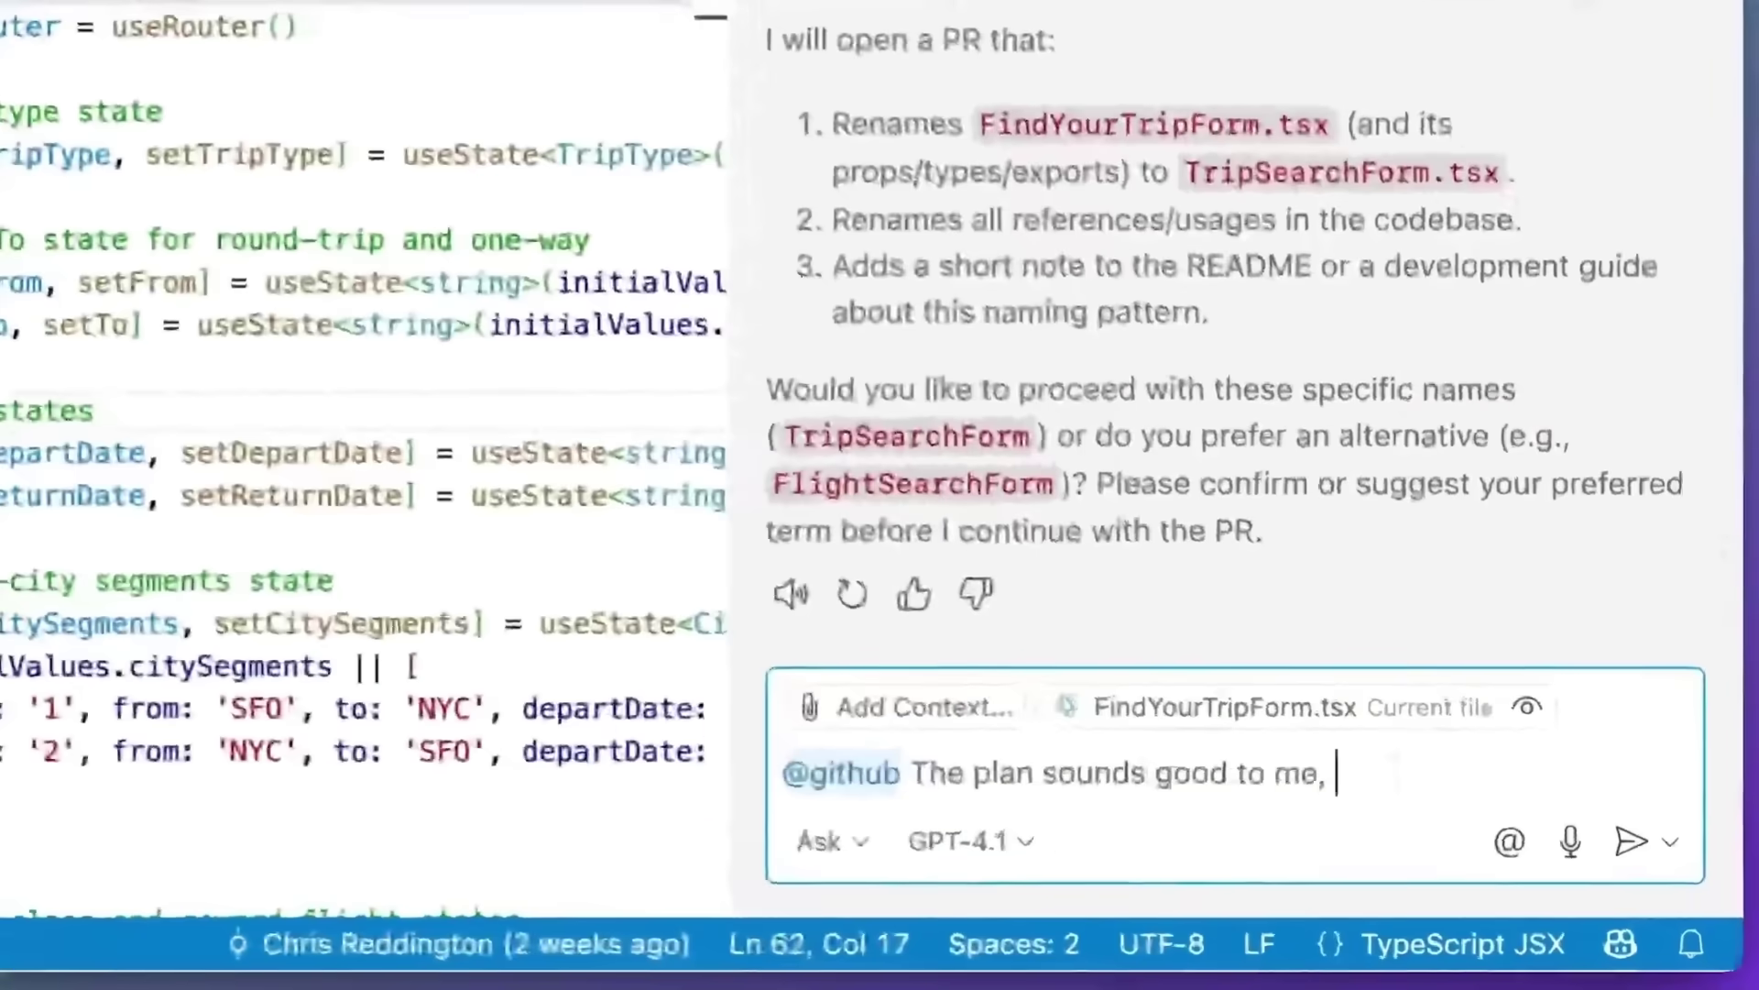
type("go for it - Thank you!")
key("Return")
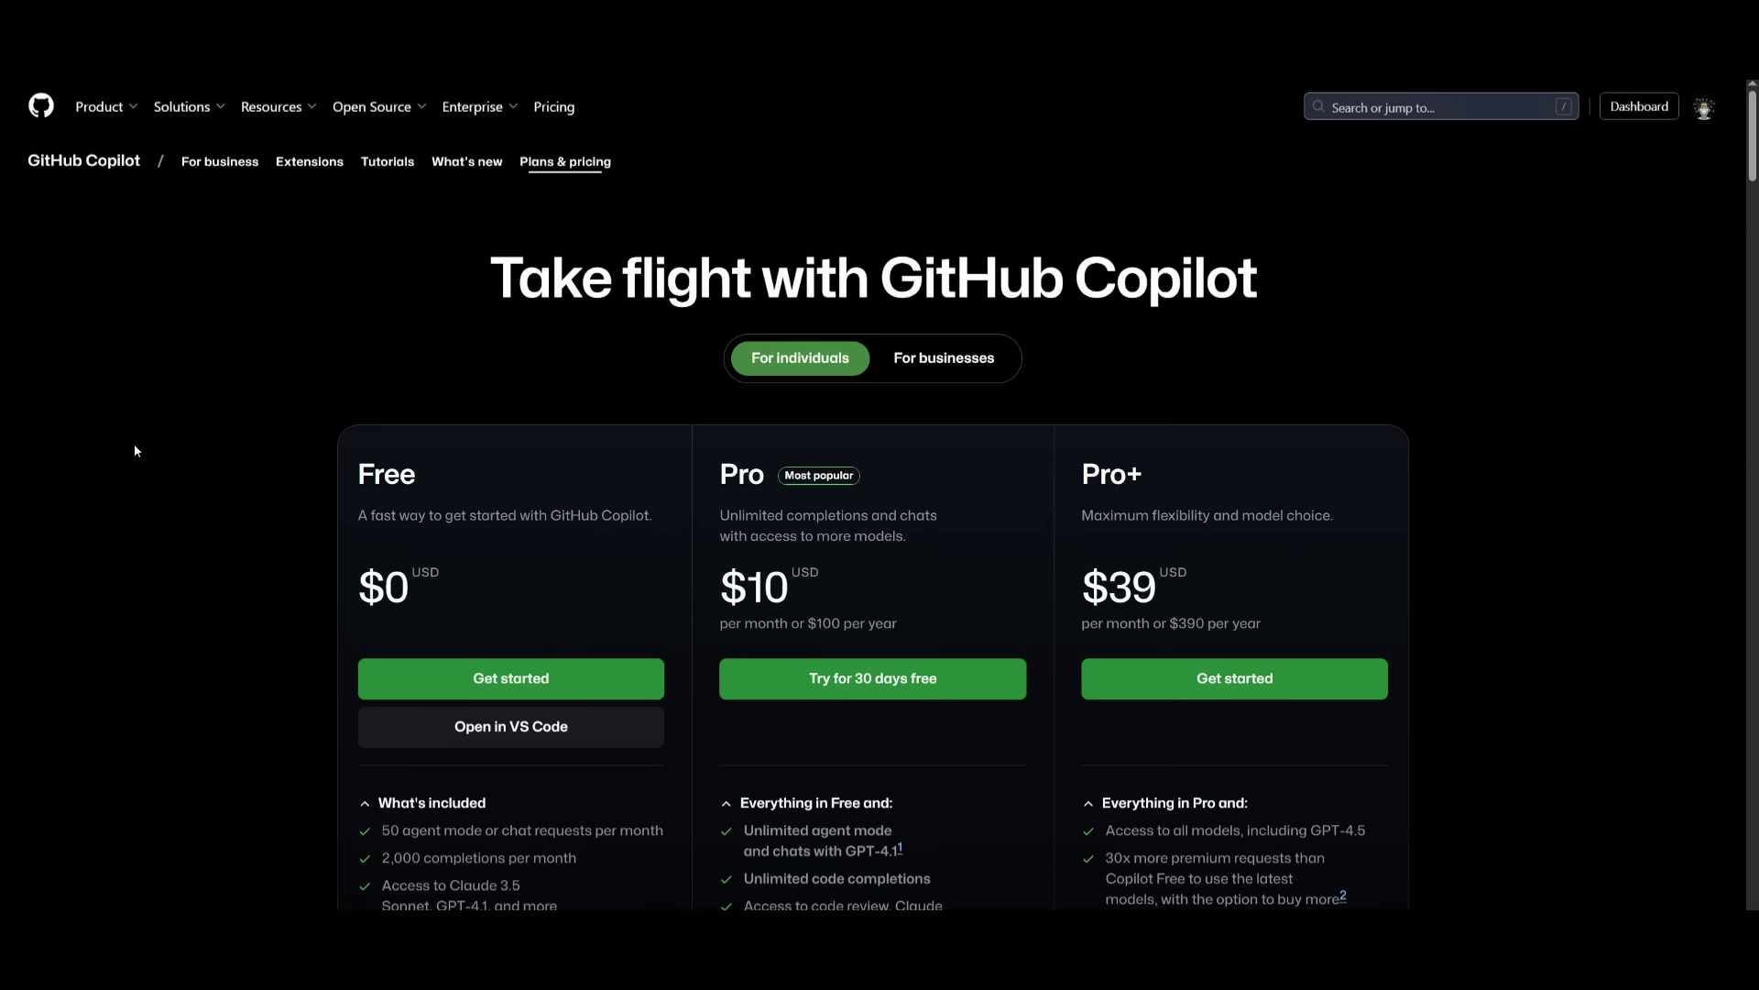
scroll(135, 426, "down", 3)
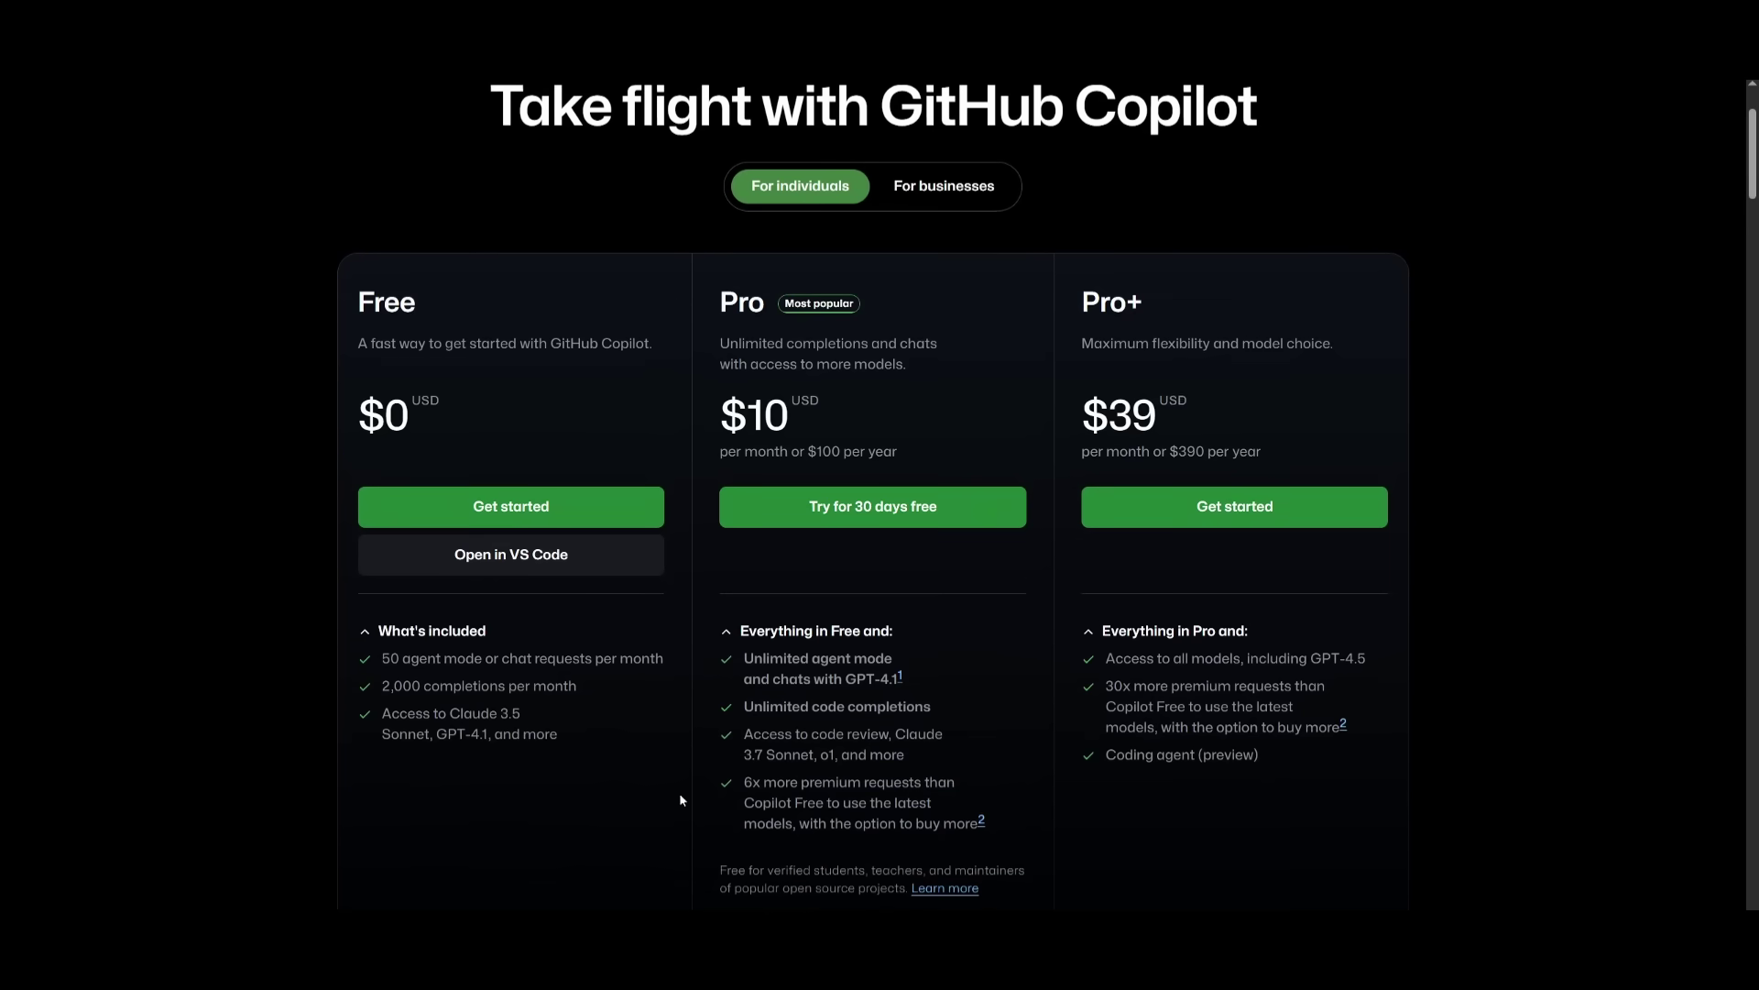
scroll(329, 631, "down", 5)
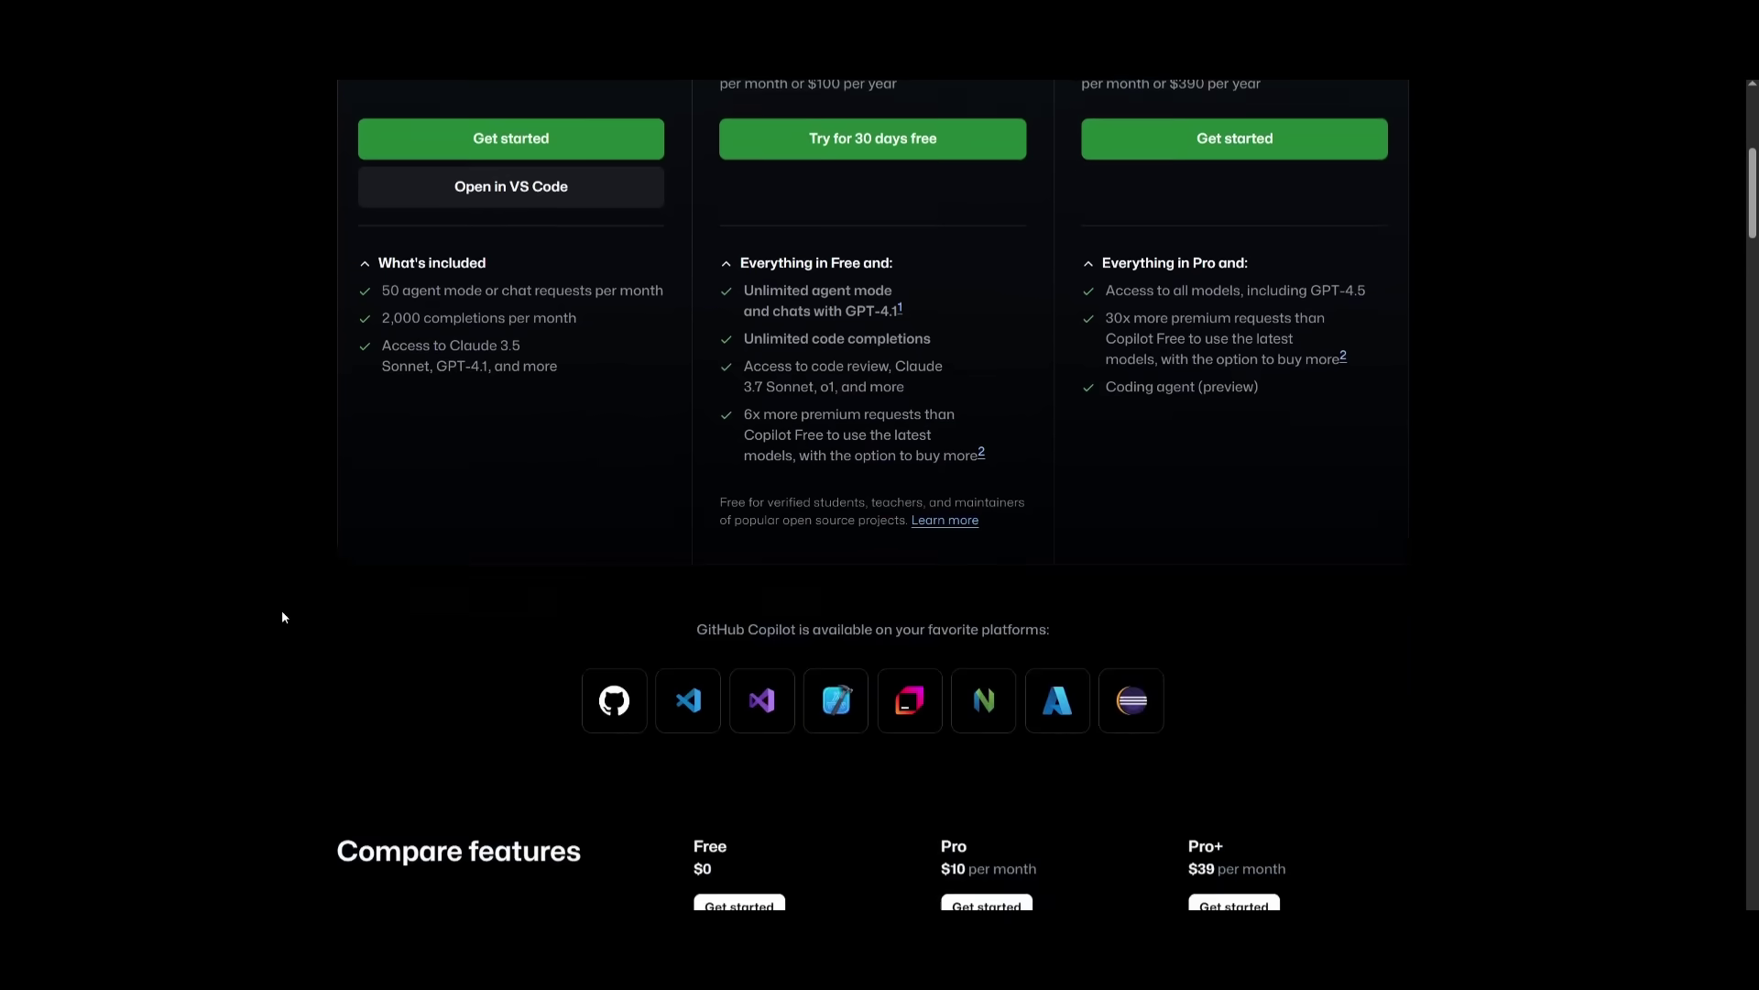
scroll(284, 592, "down", 4)
scroll(283, 583, "down", 3)
scroll(326, 448, "down", 3)
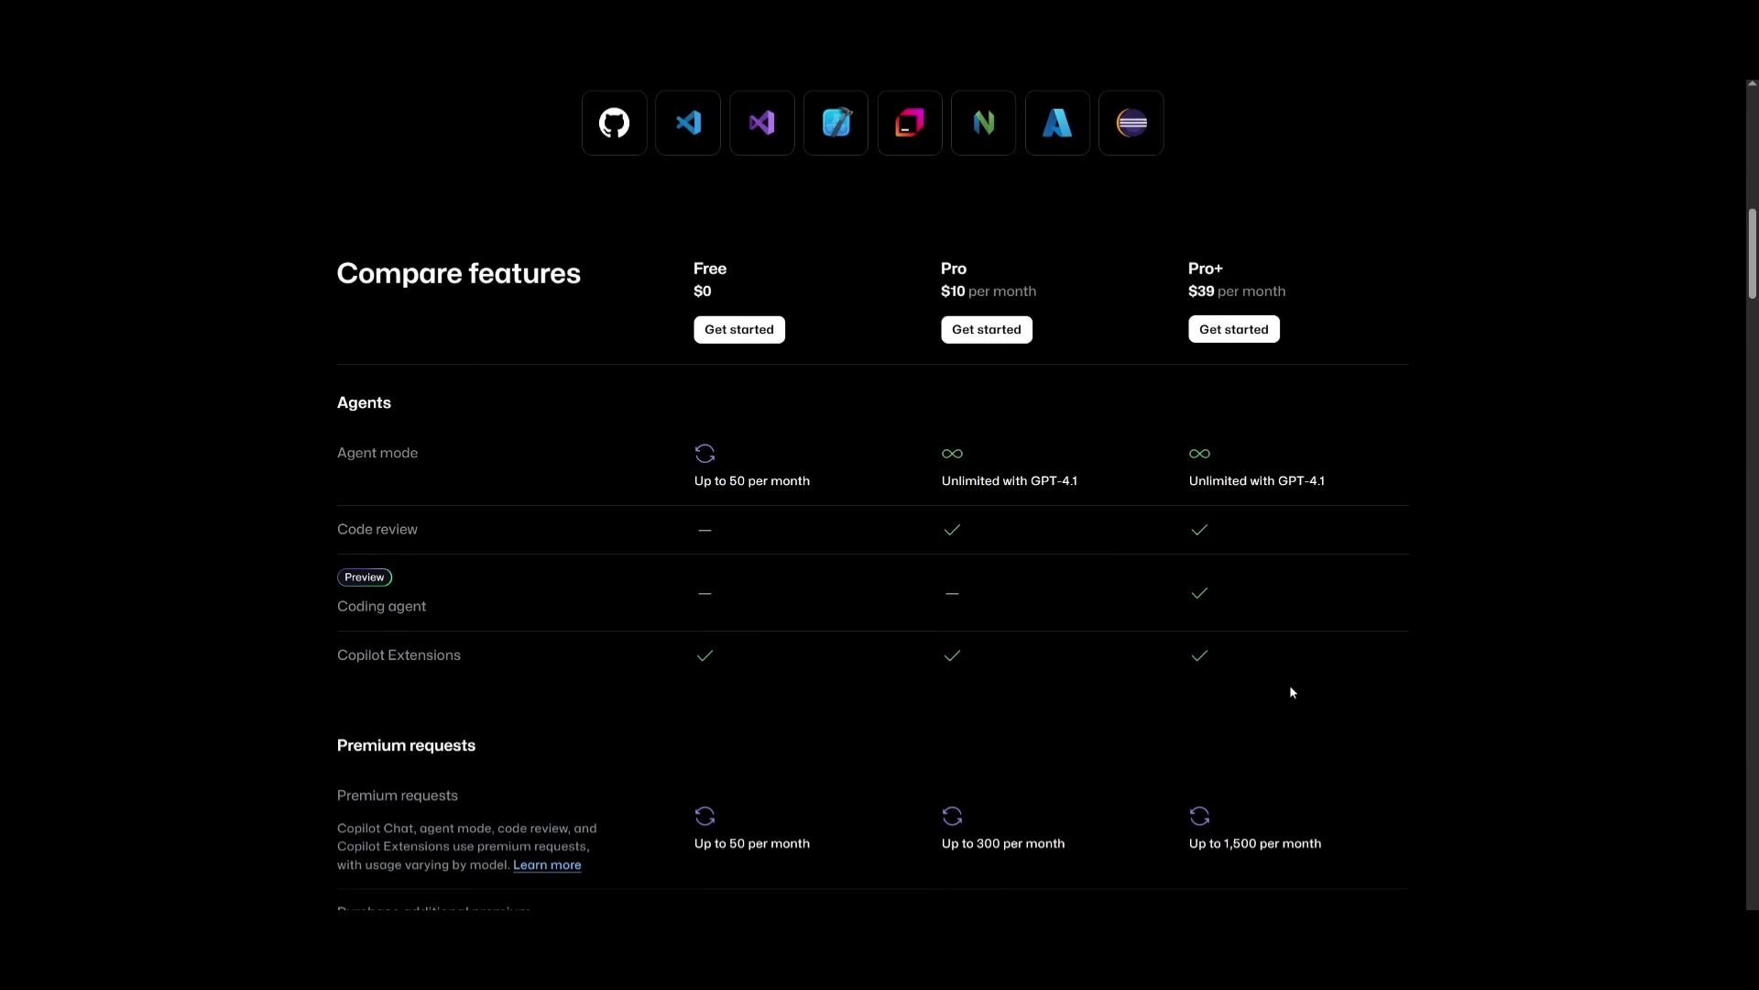
scroll(1289, 544, "down", 1)
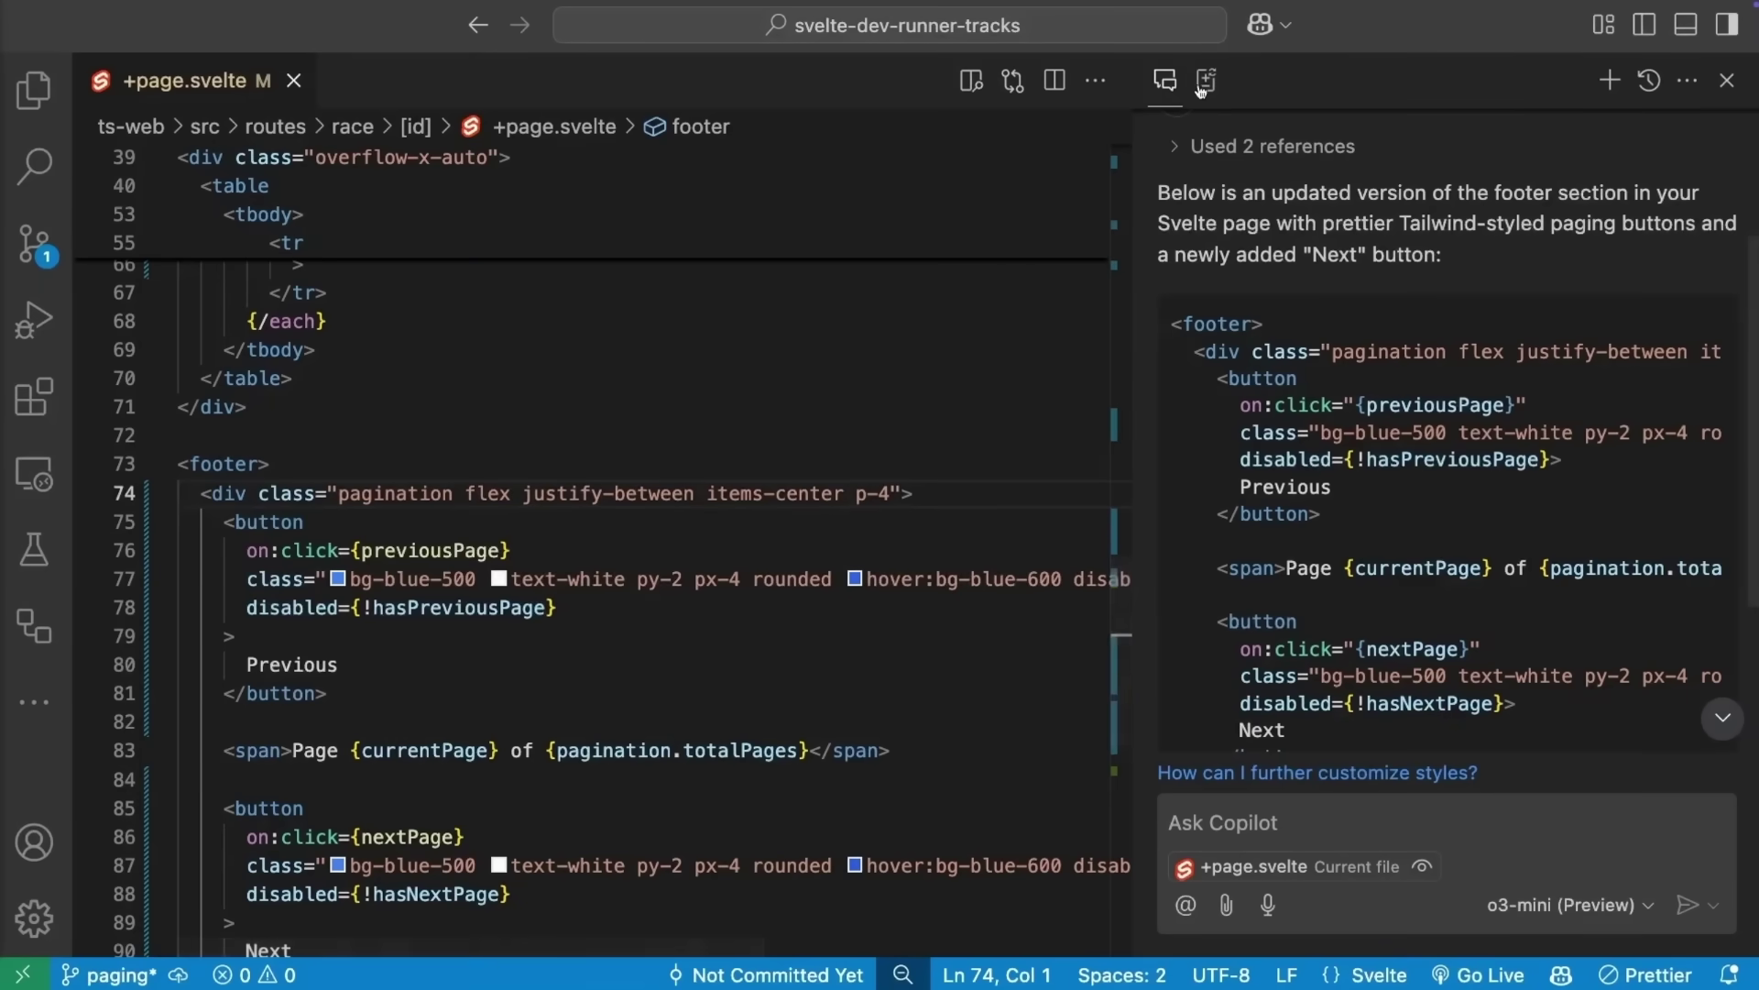
Step: Switch to Copilot Edits and add page.server.test.ts and +page.server.ts to the working set
left_click(1203, 83)
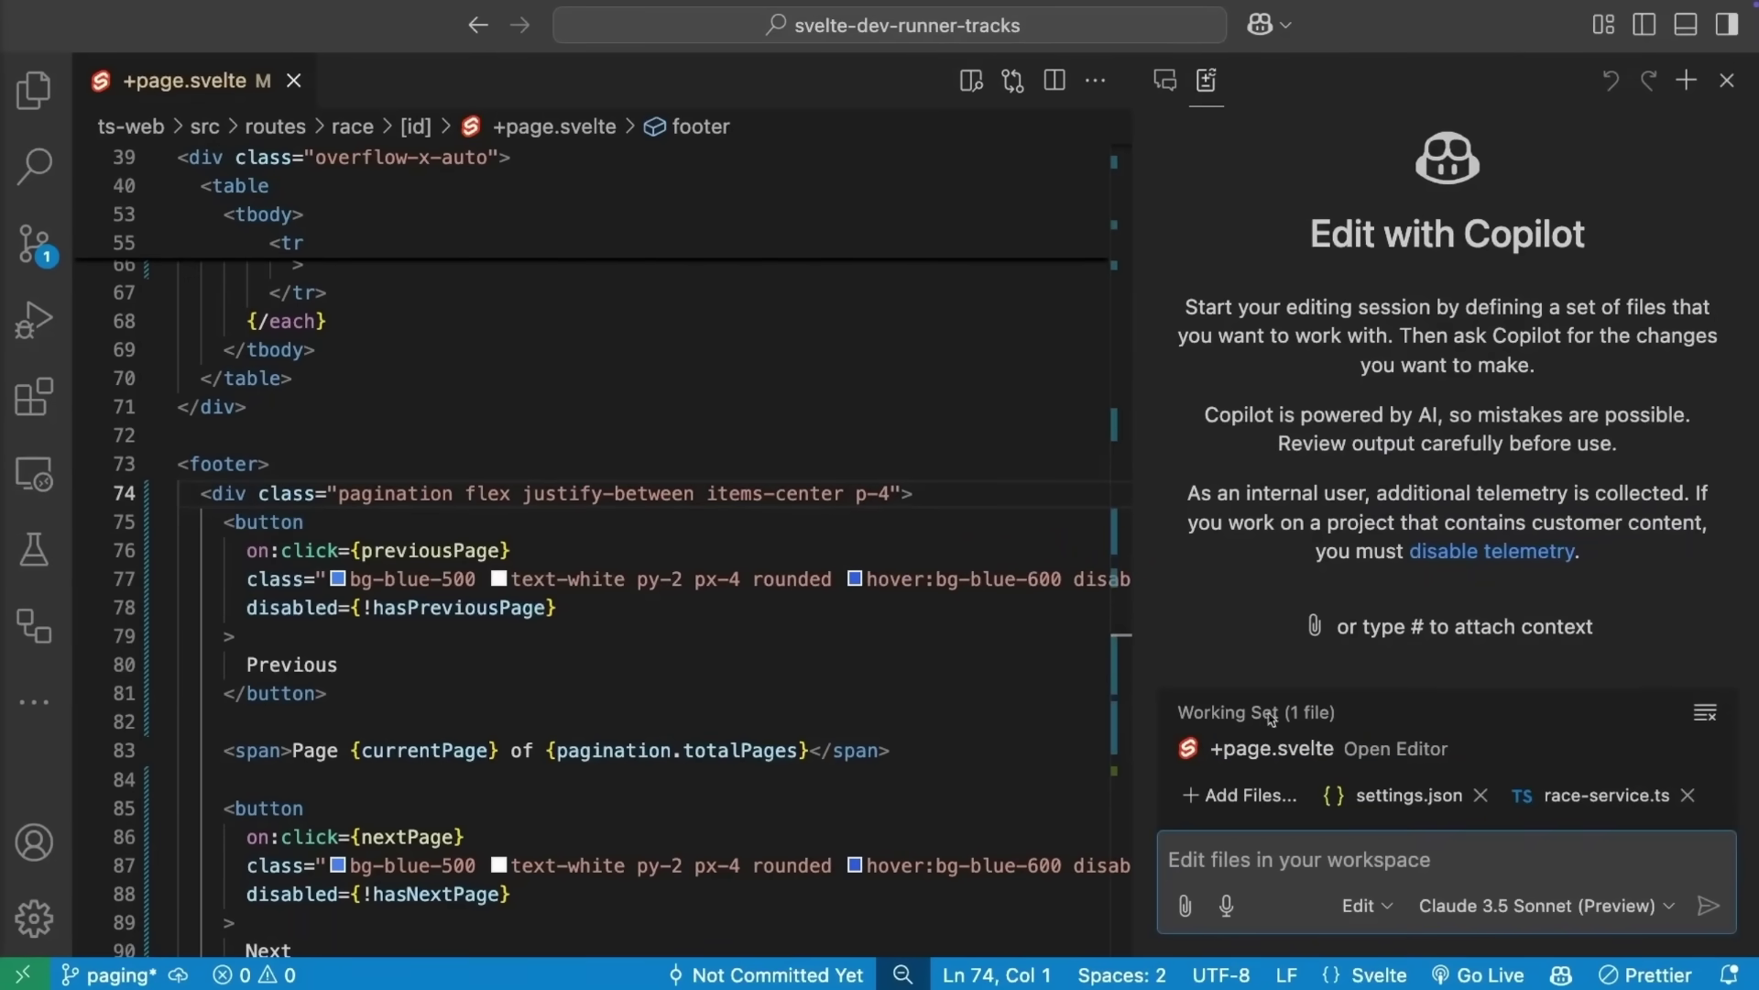
left_click(1242, 799)
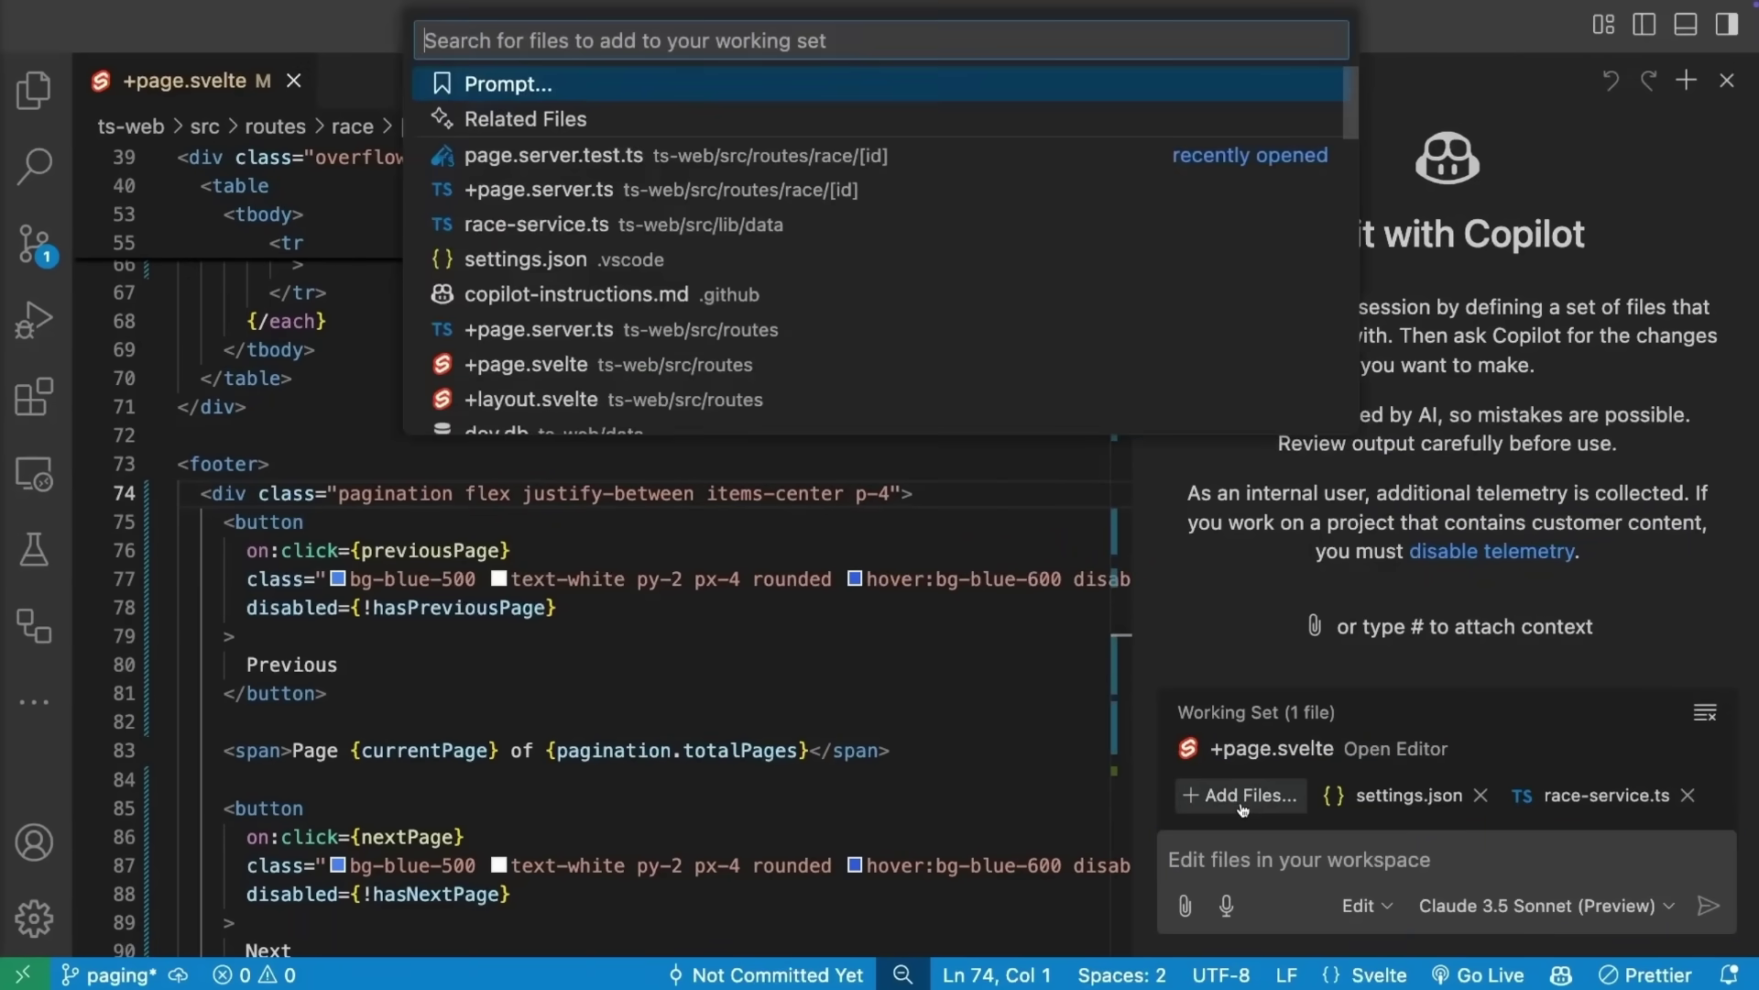
key("Down")
key("Down")
key("Return")
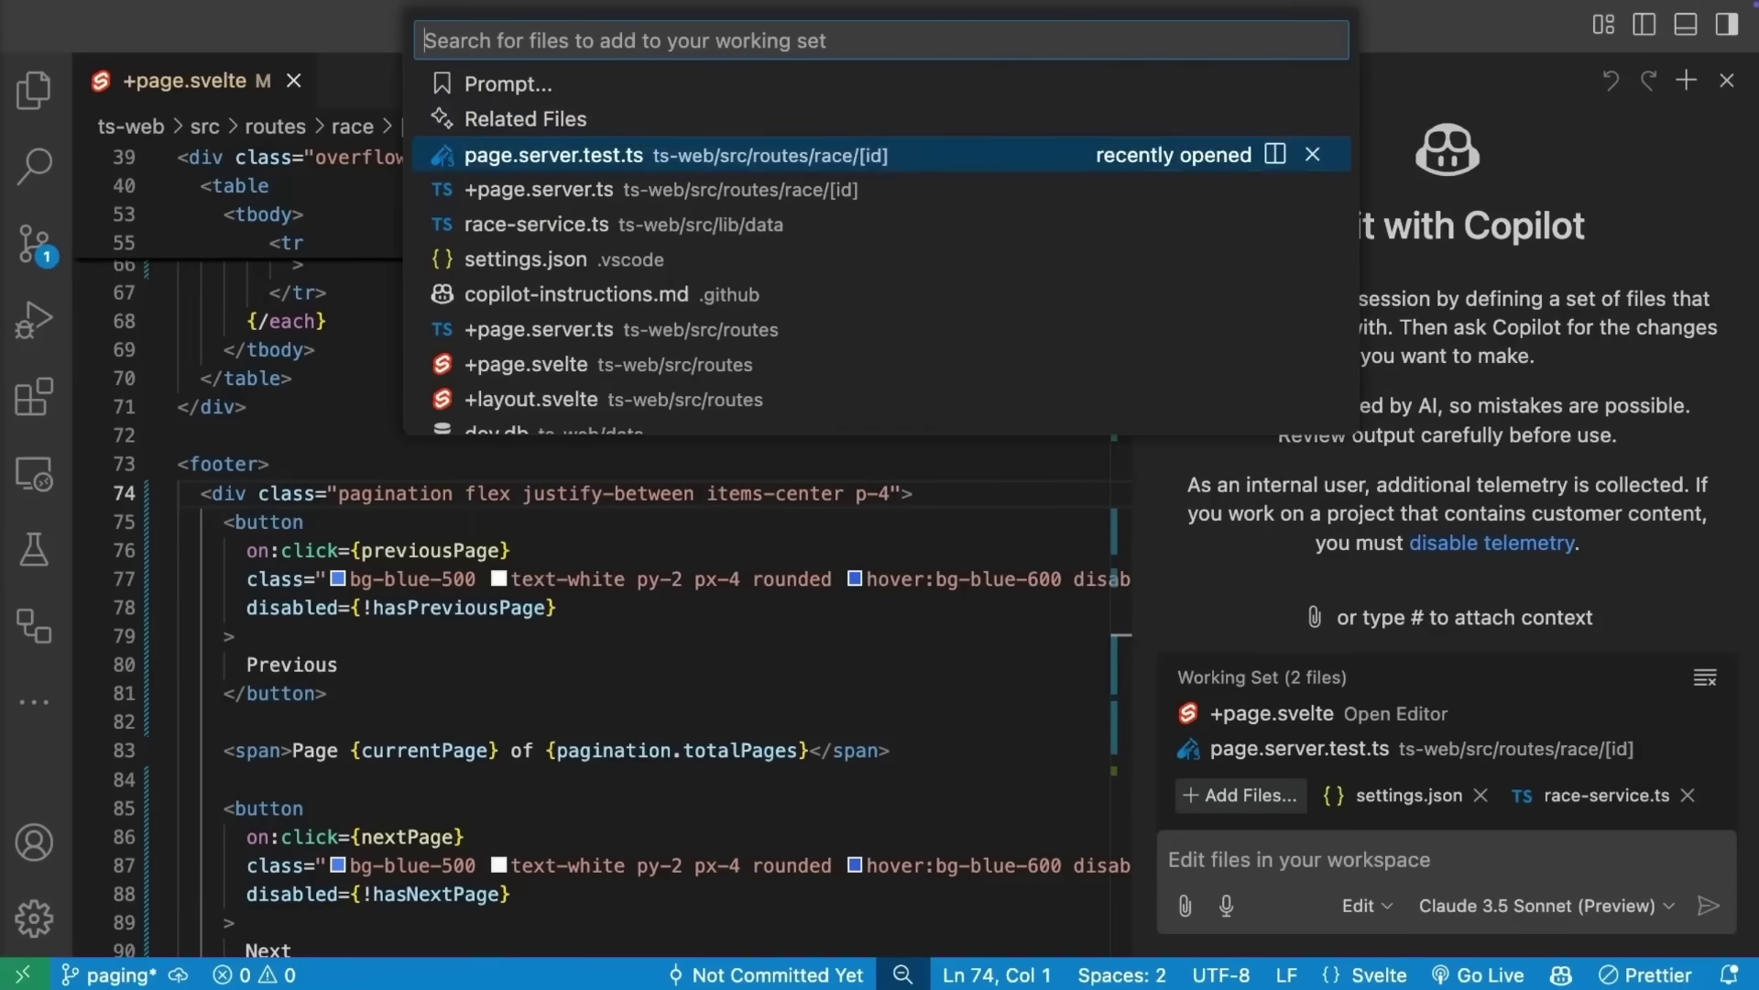
key("Down")
key("Return")
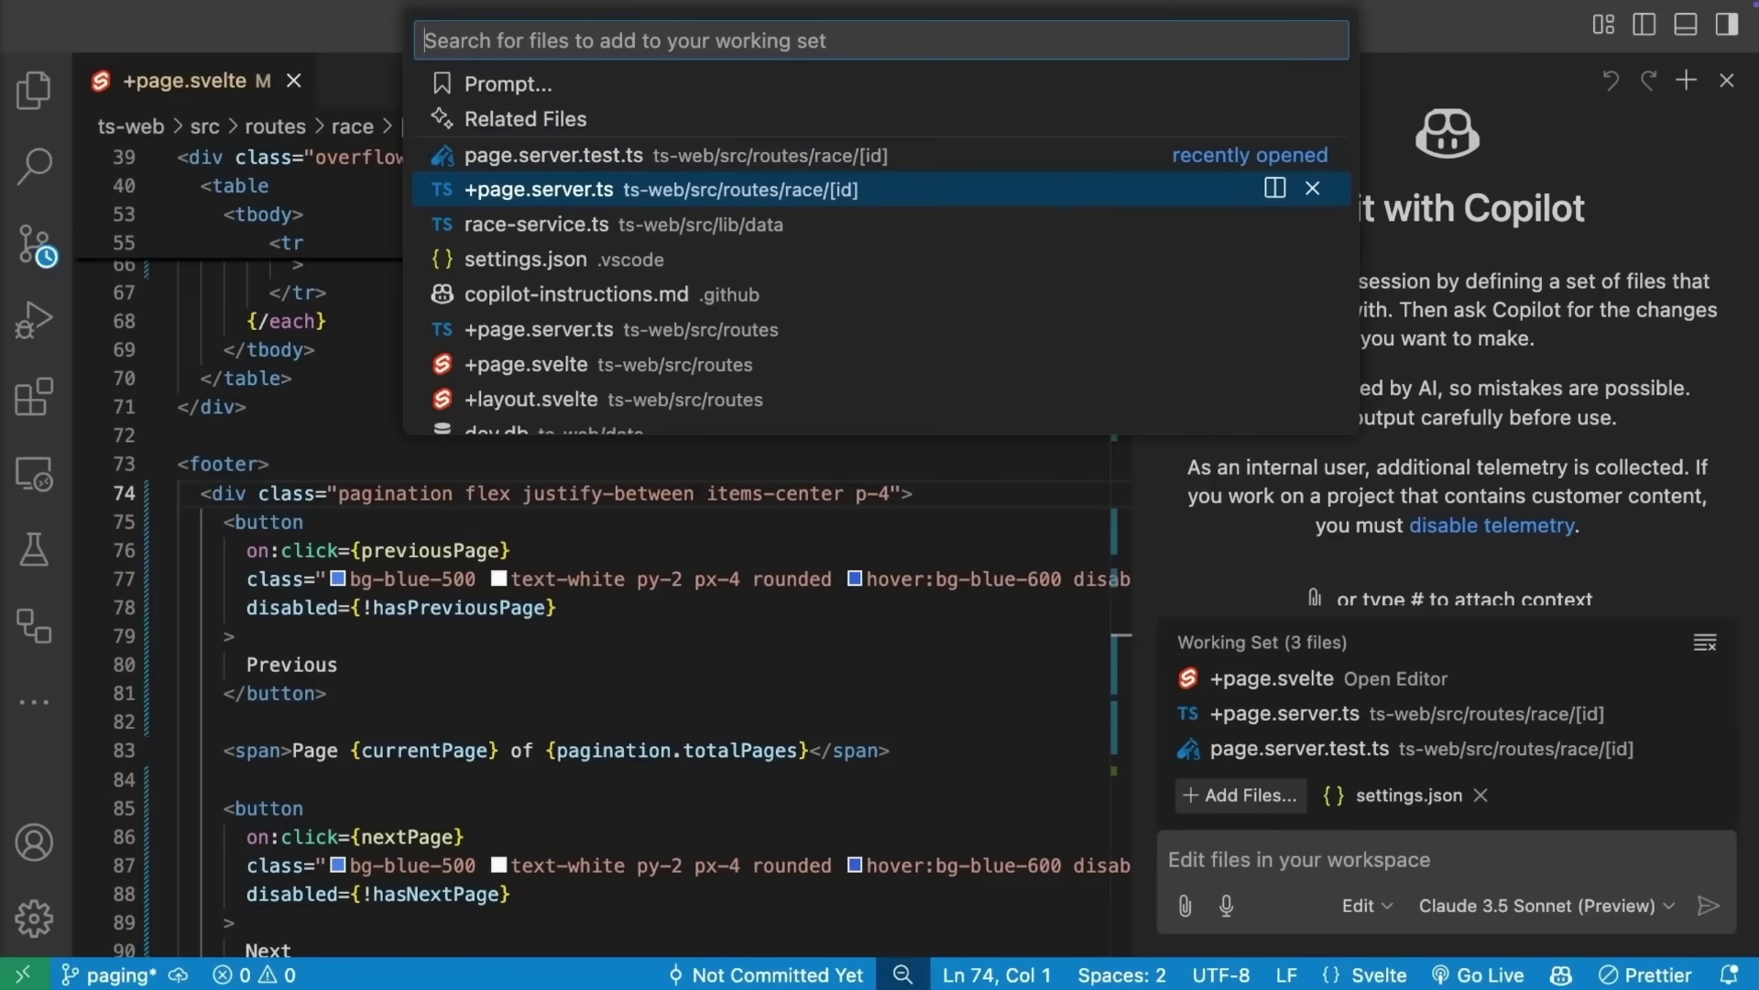
Step: Submit the selectable page-size request and check the race results in the browser
key("Escape")
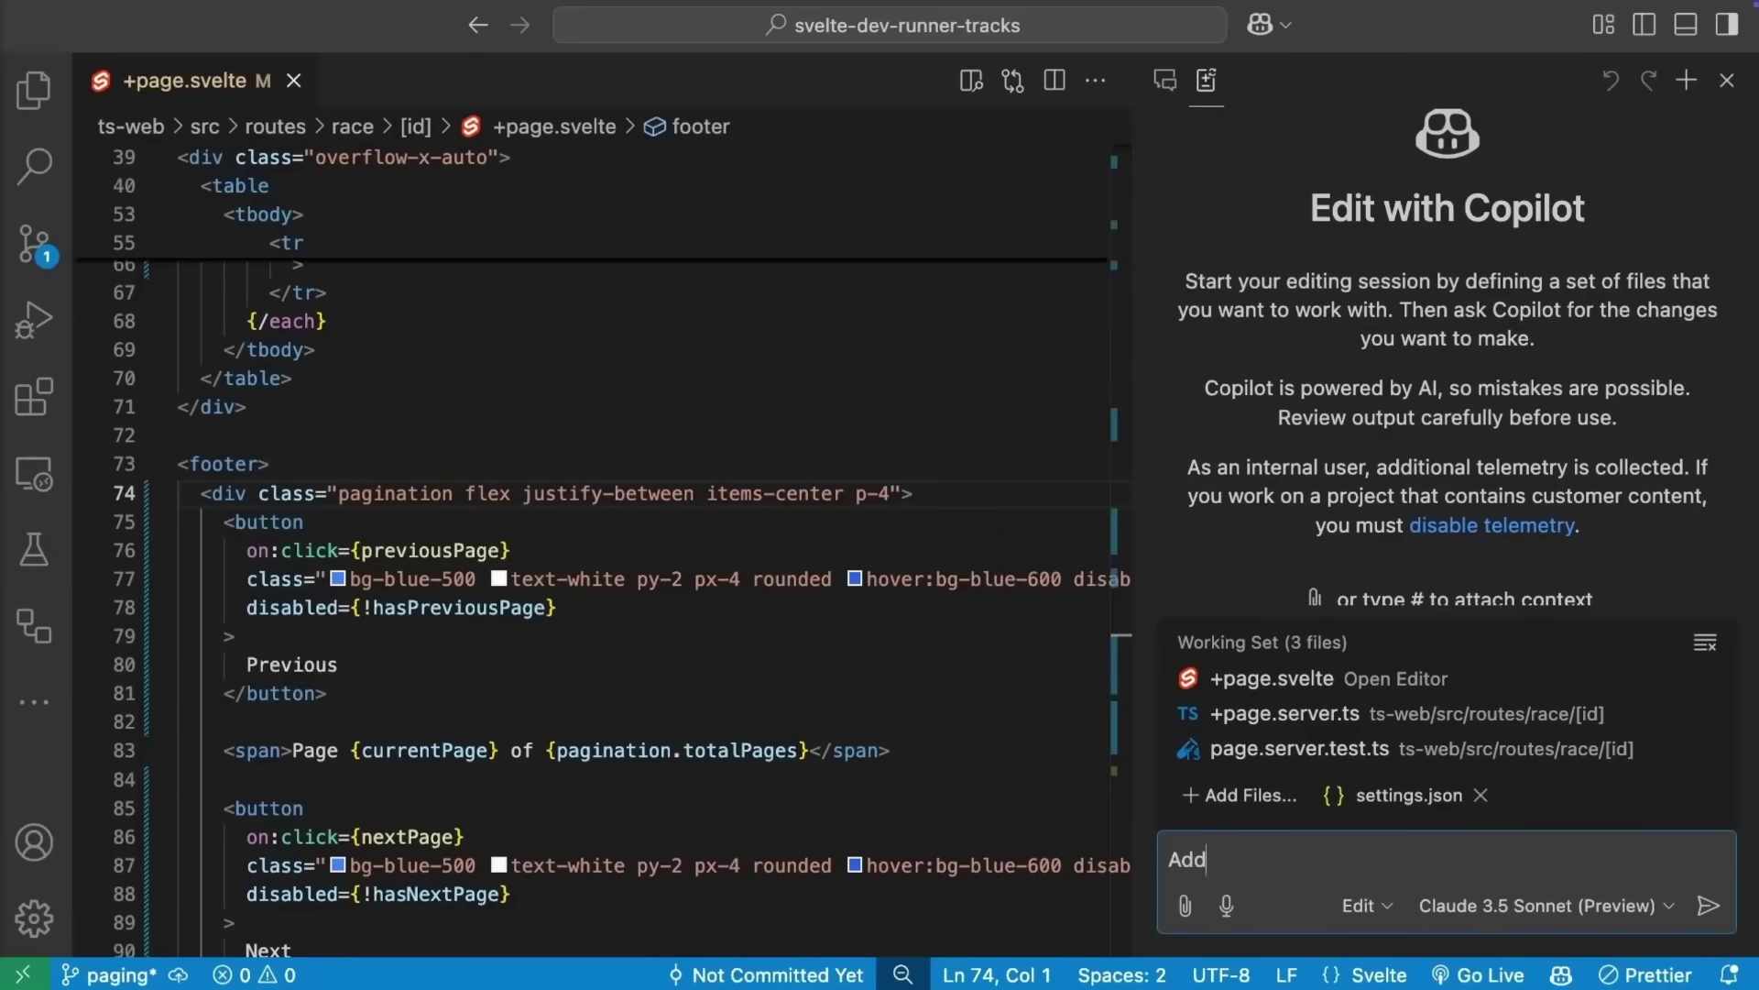
type("the ability to select the page size. Update the server-side code, ux and tests")
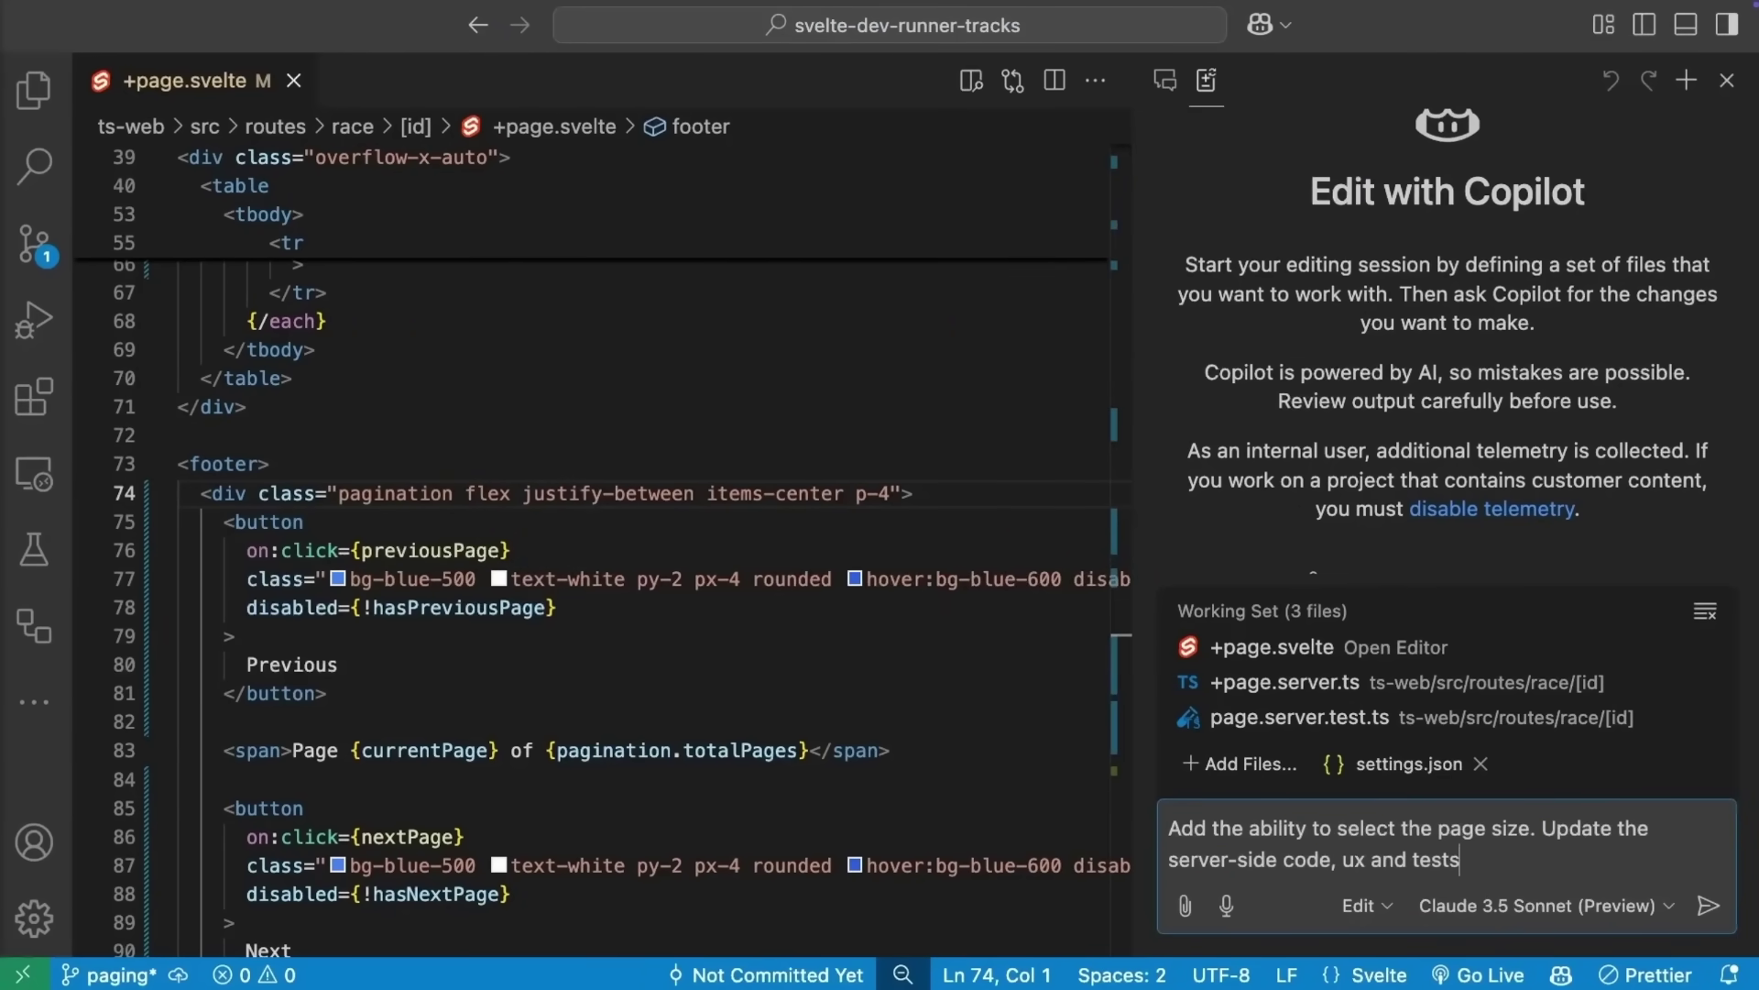
key("Return")
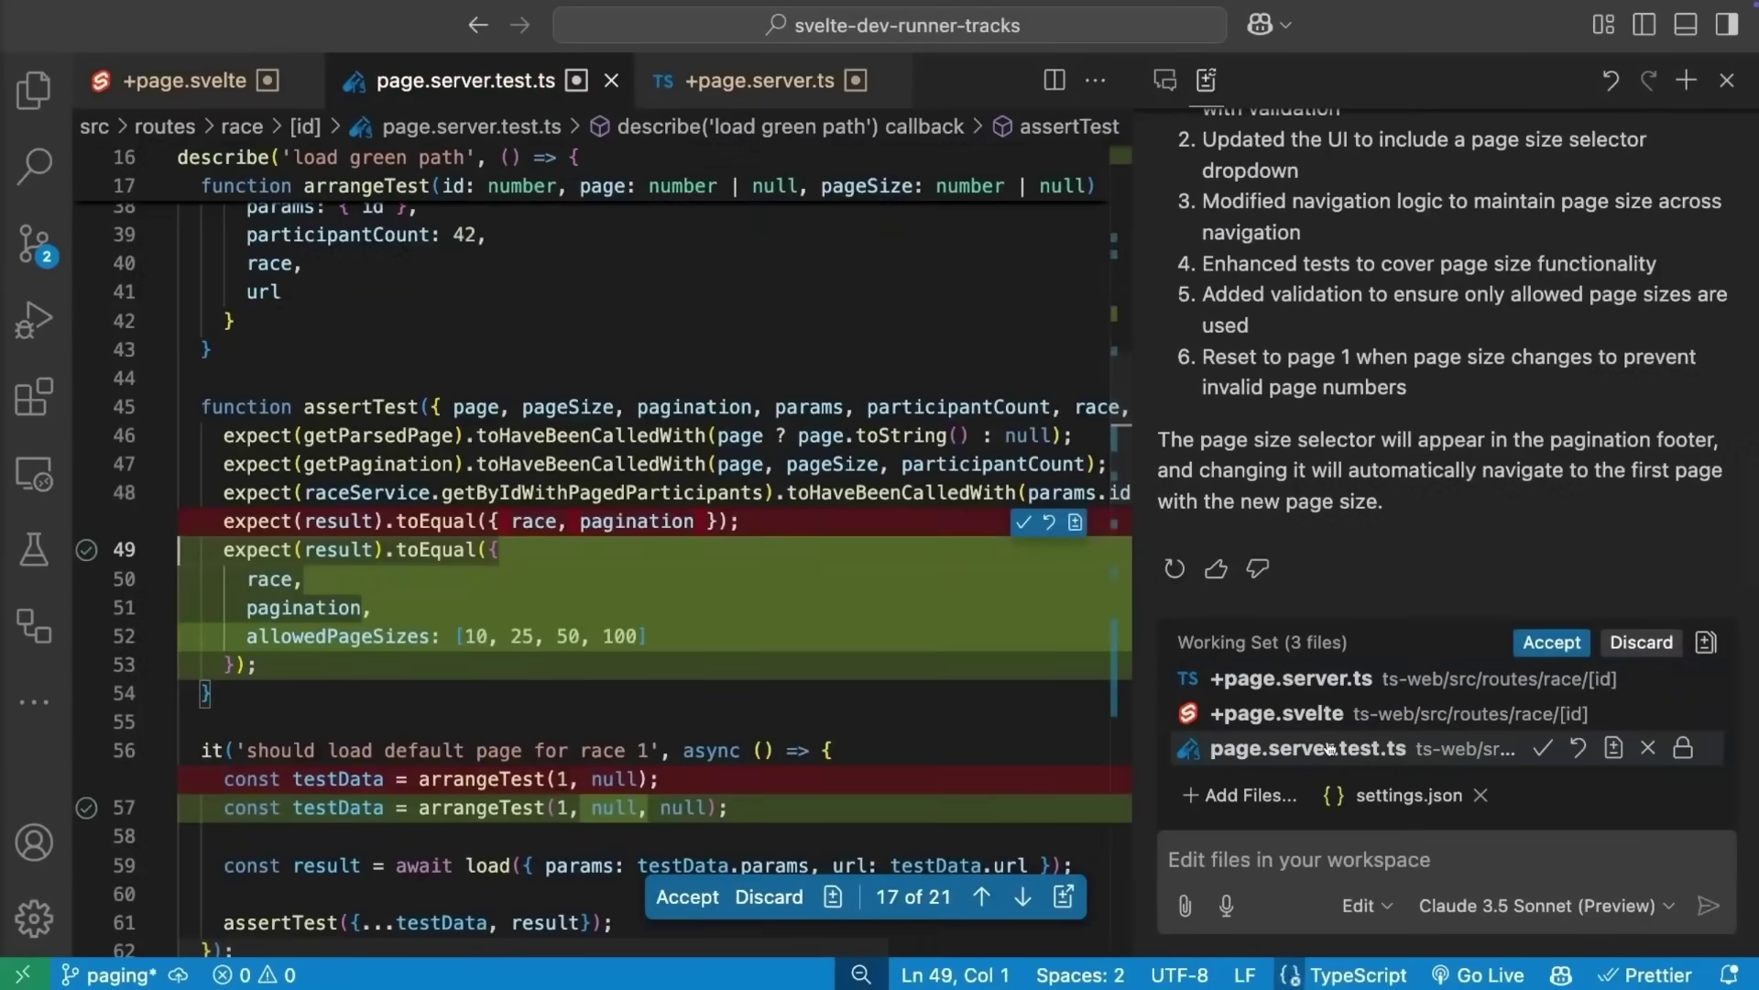
key("ctrl+Left")
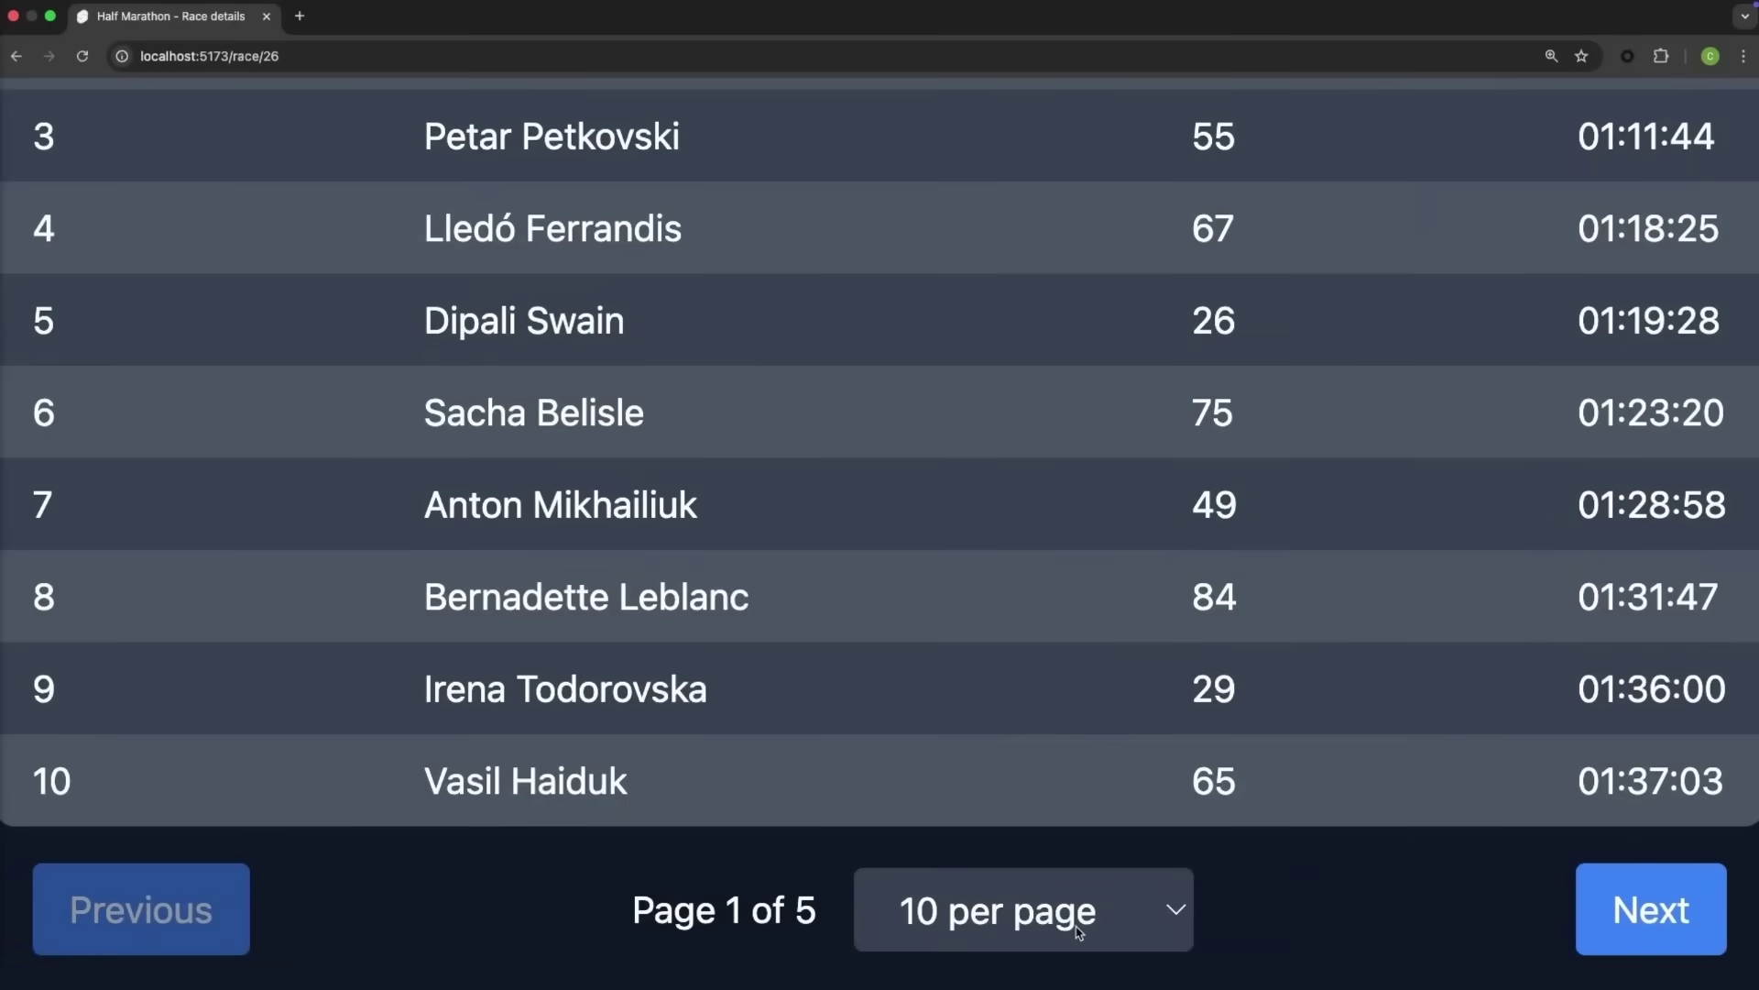
Step: Set the half marathon results table to show 25 runners per page
left_click(1077, 929)
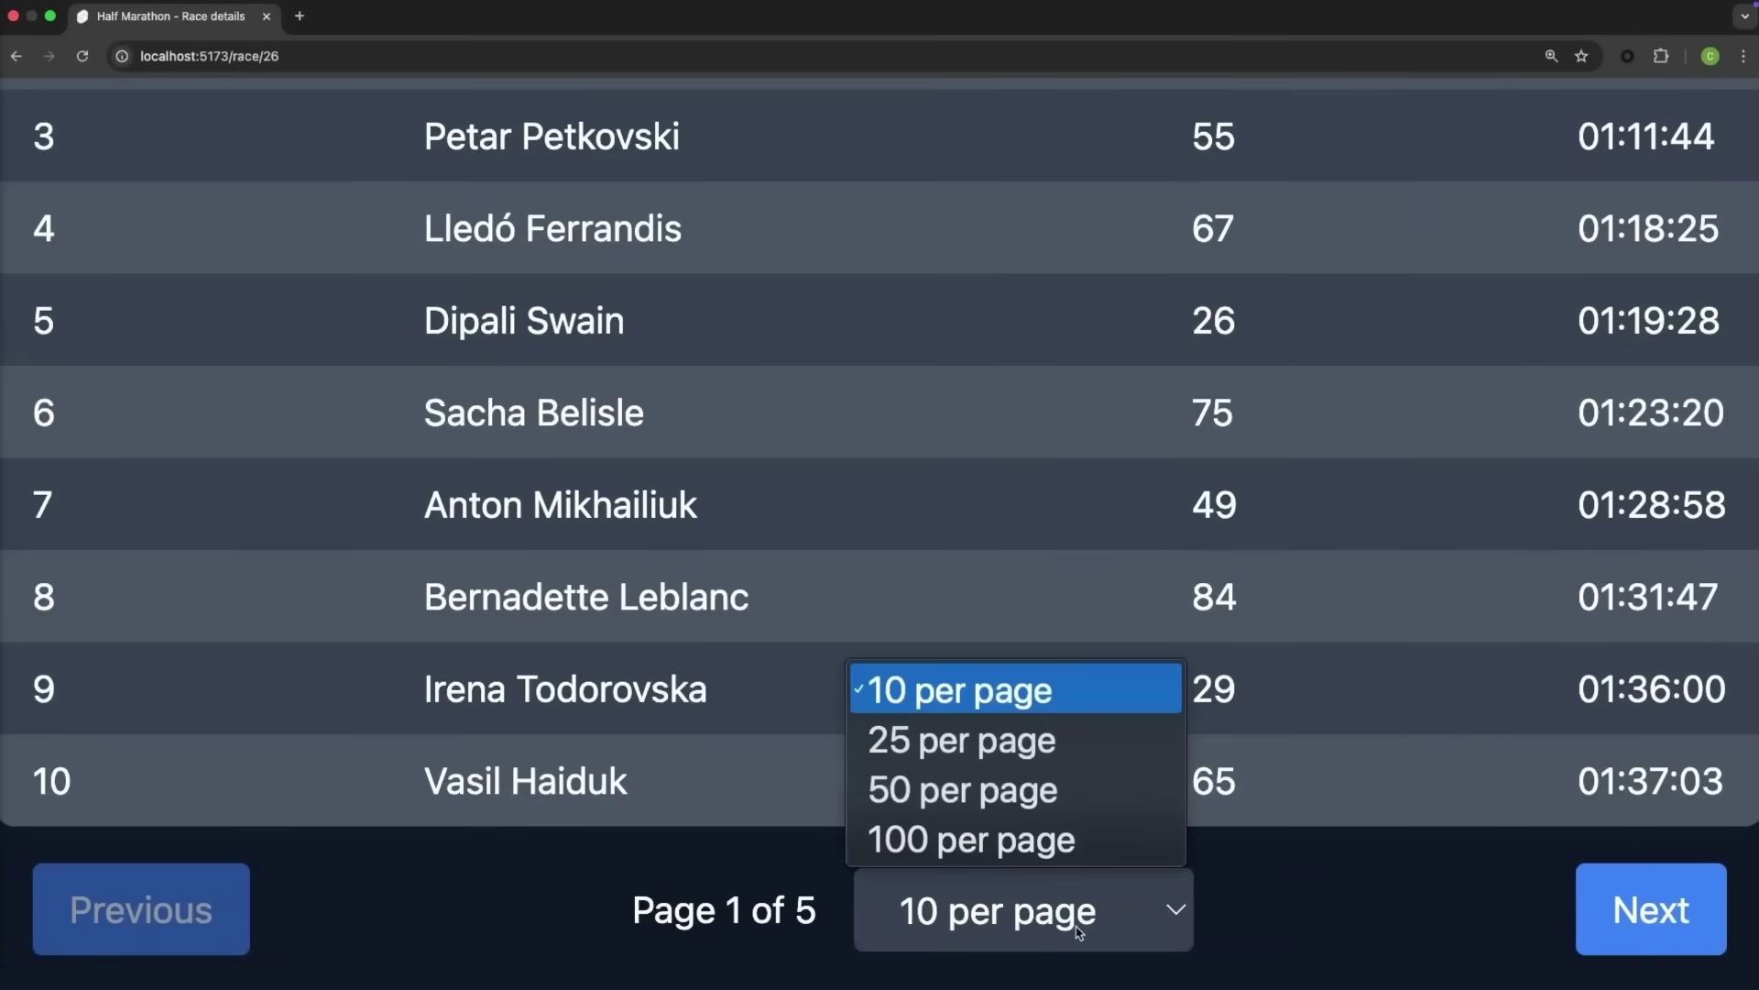
left_click(993, 740)
scroll(1030, 770, "down", 5)
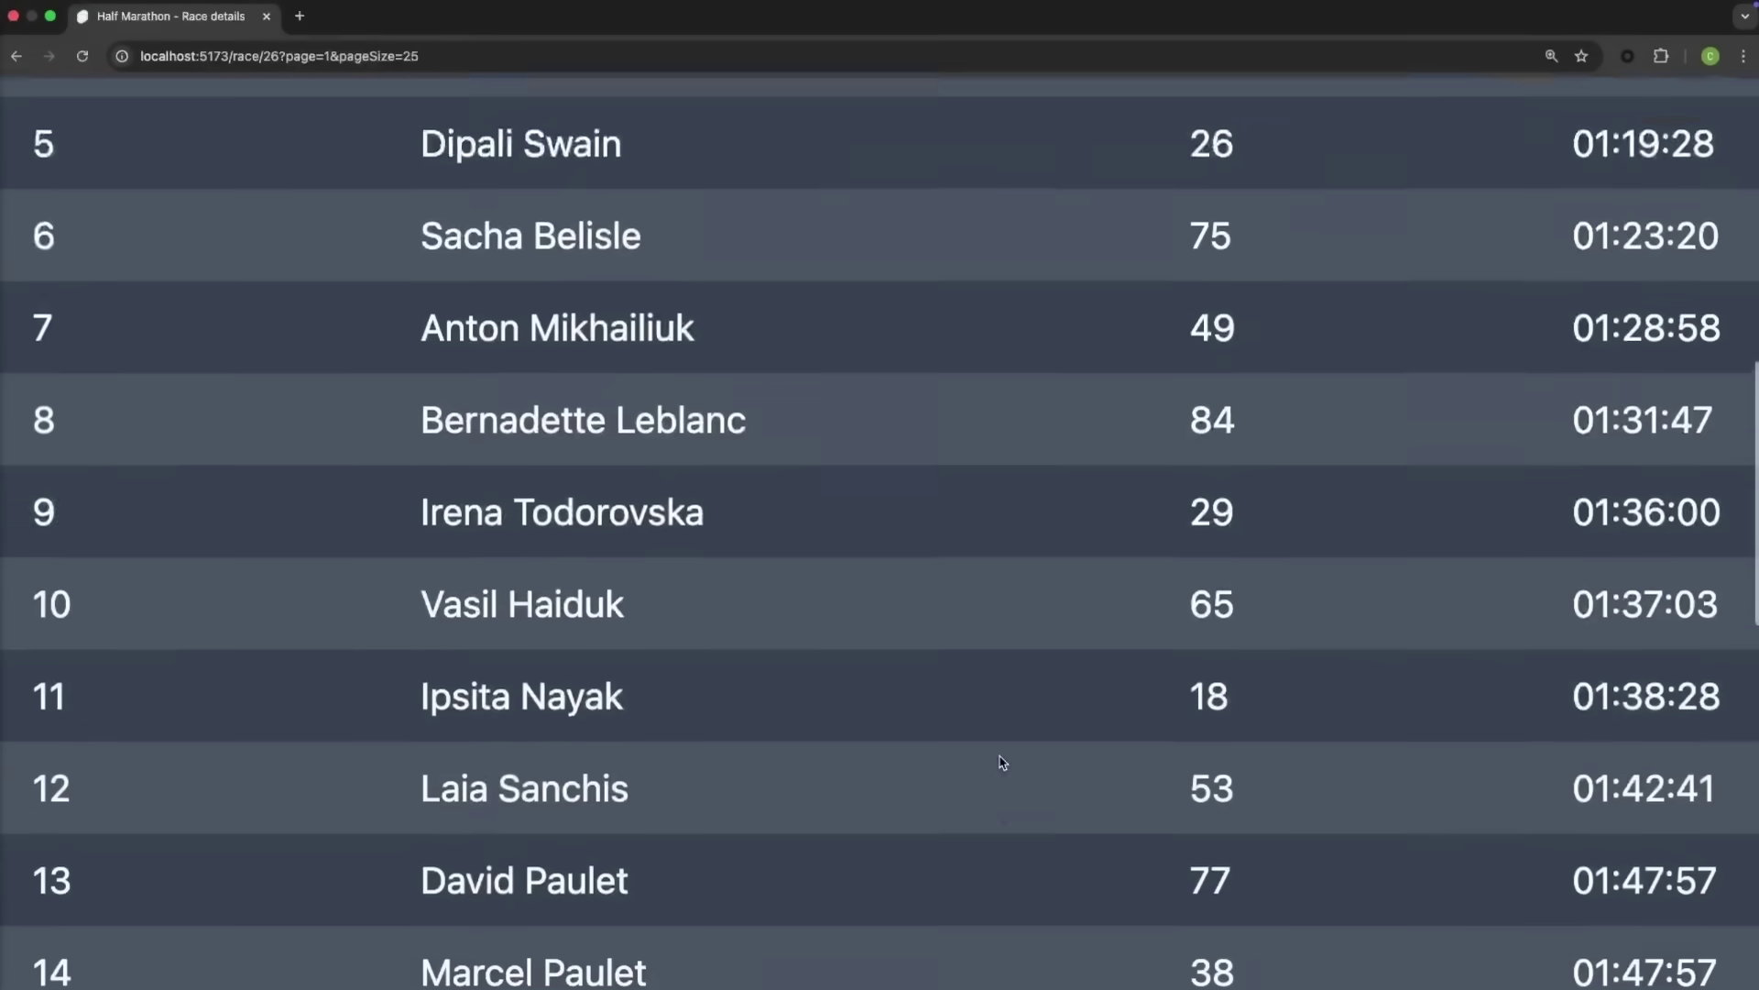
scroll(1030, 769, "down", 5)
key("ctrl+Right")
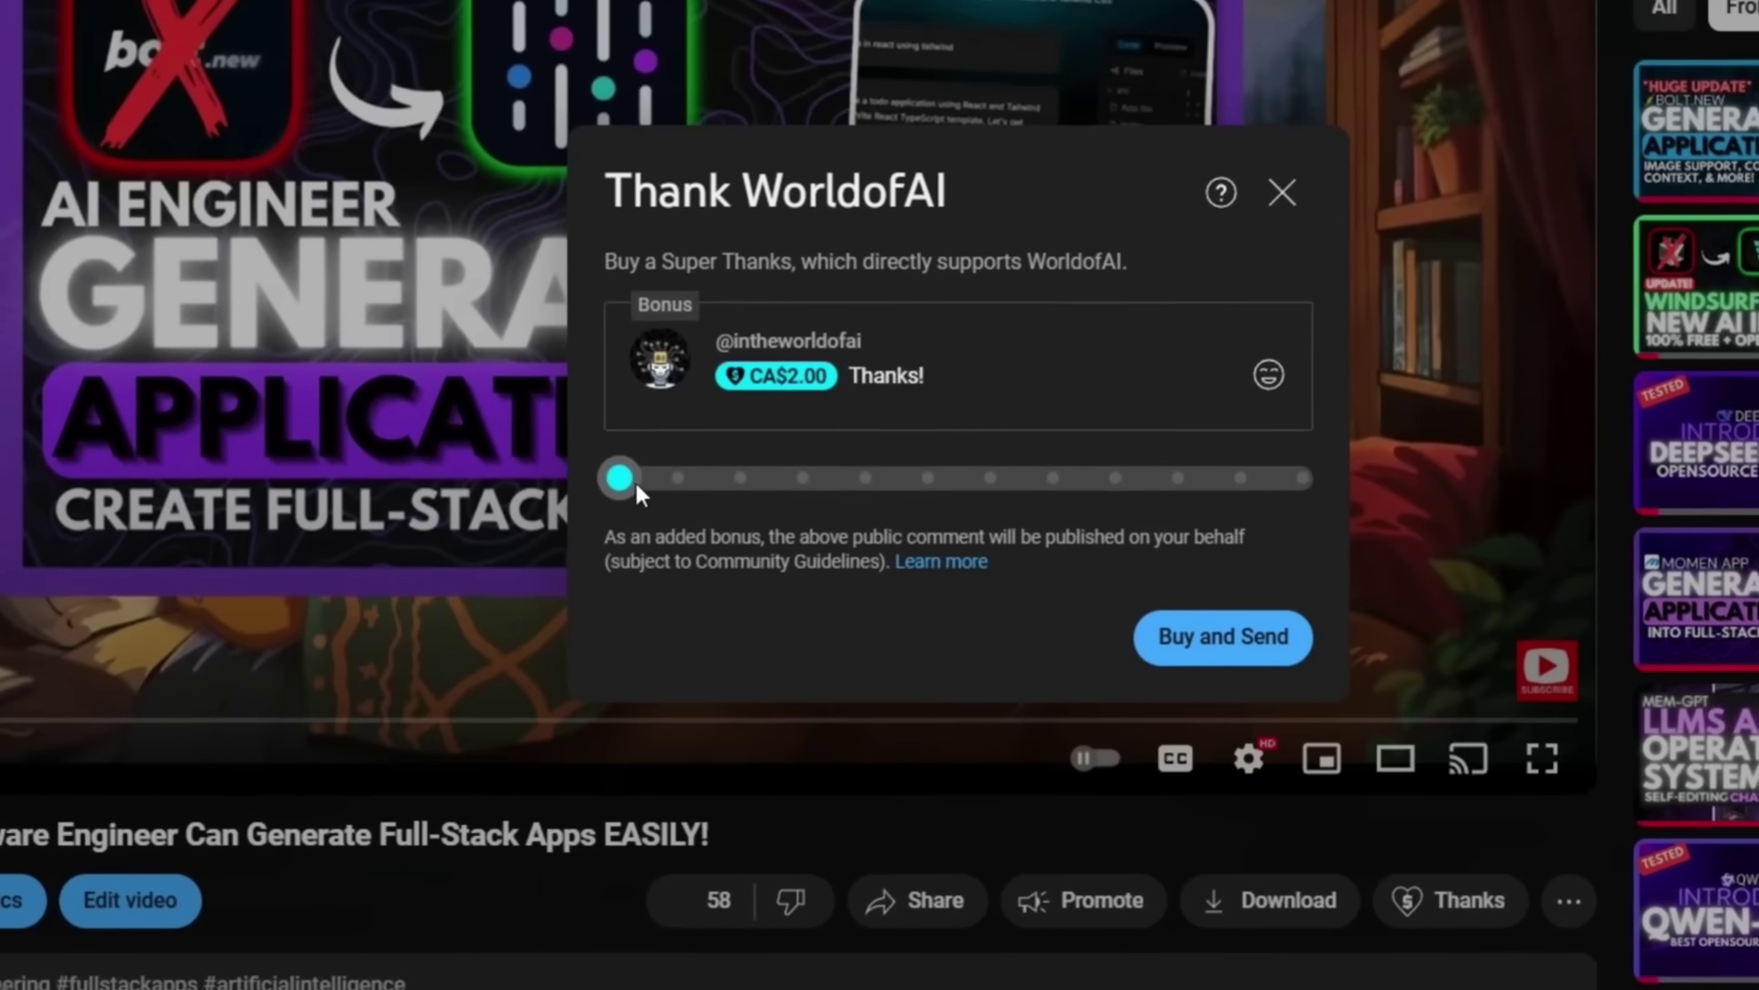
Step: Raise the Super Thanks tip with an emoji, then compare AI Futurist and AI Mystic tier perks
left_click_drag(621, 478, 1319, 492)
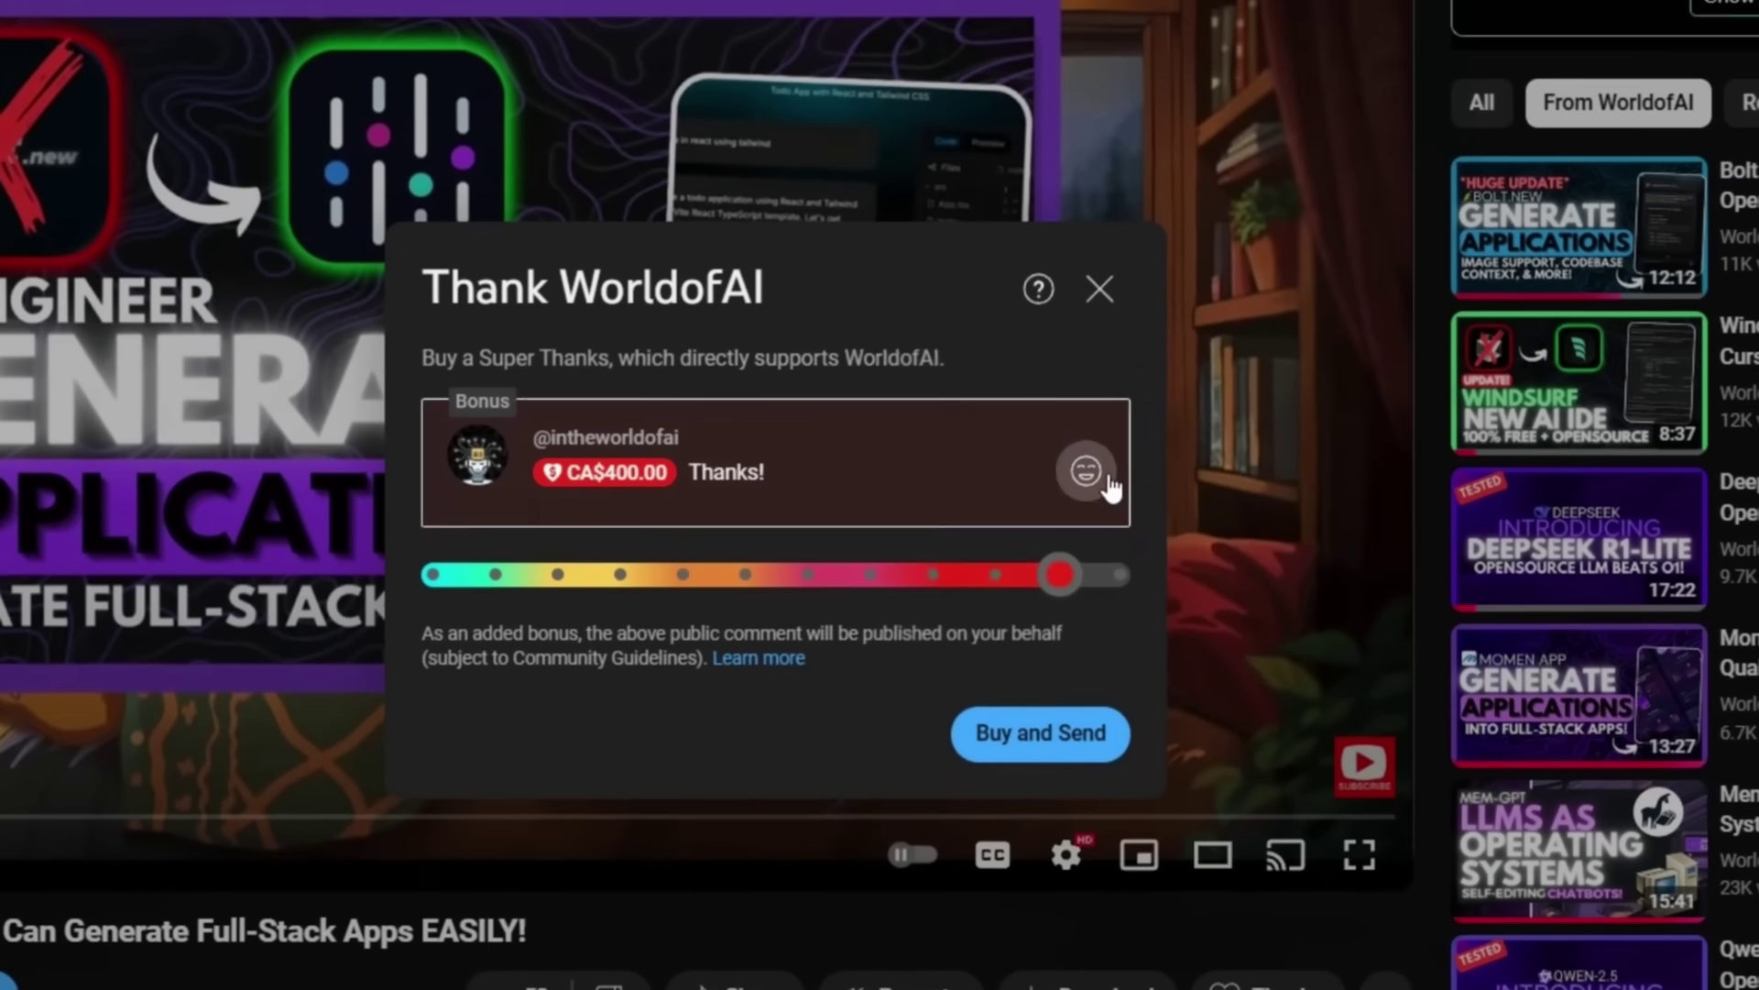
left_click(1086, 471)
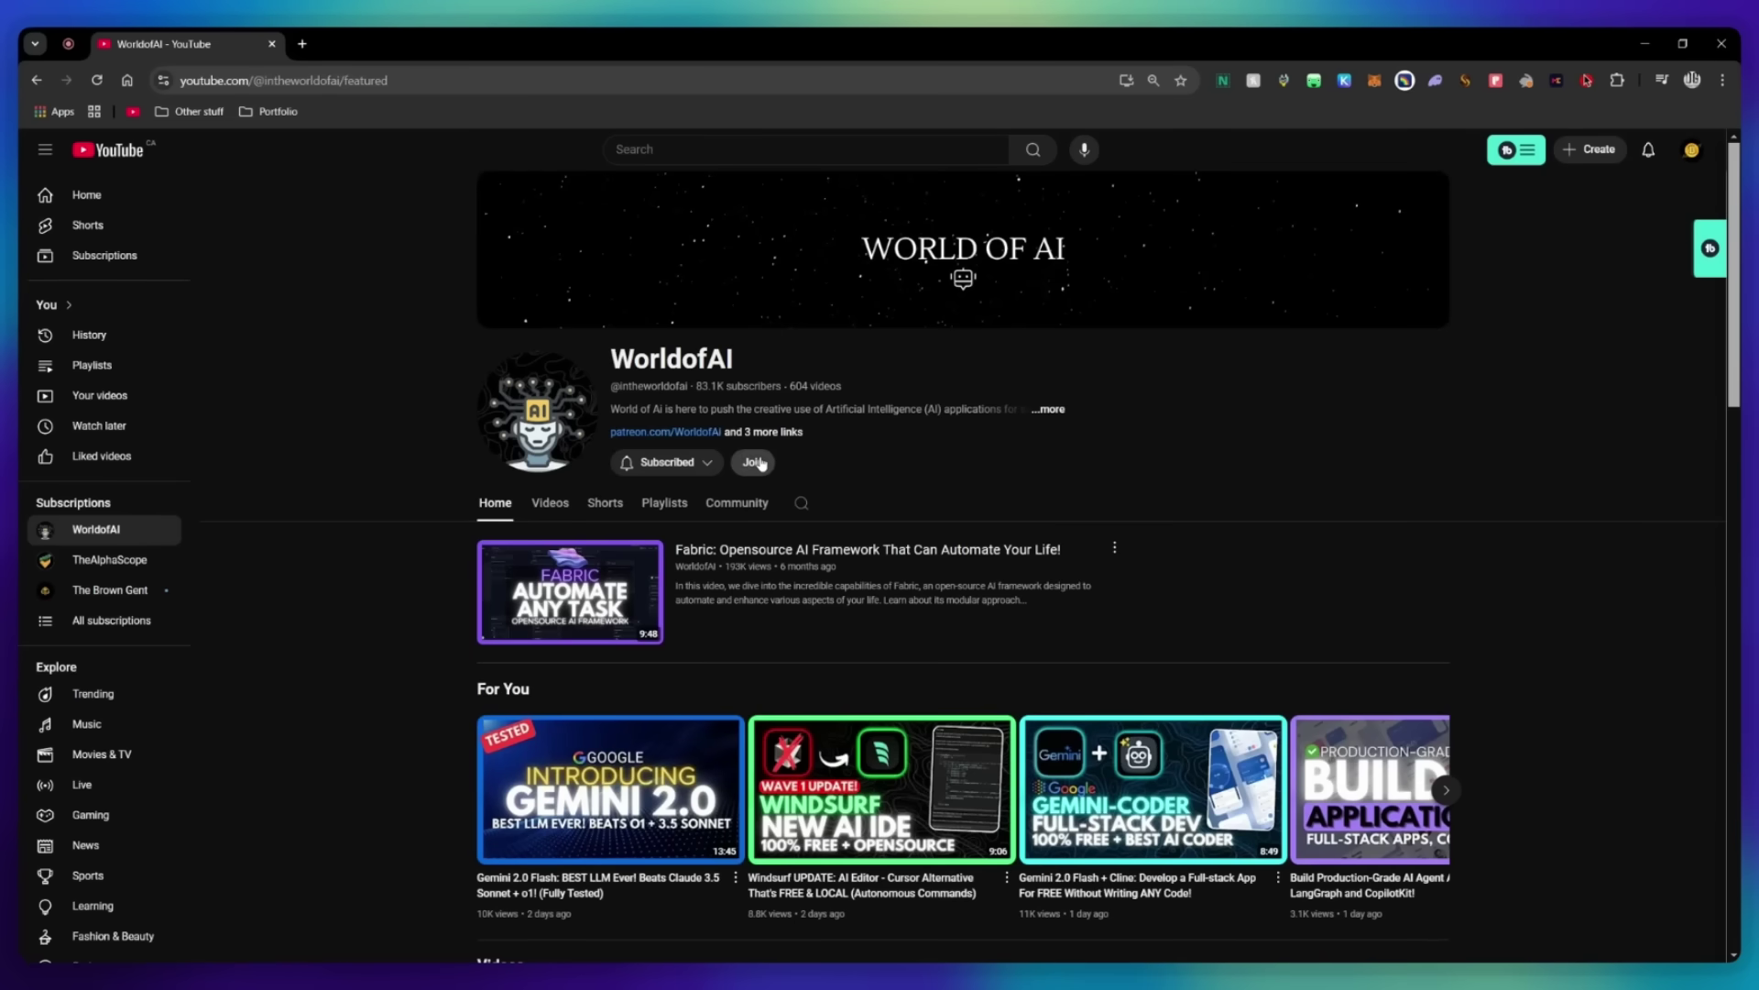
left_click(759, 462)
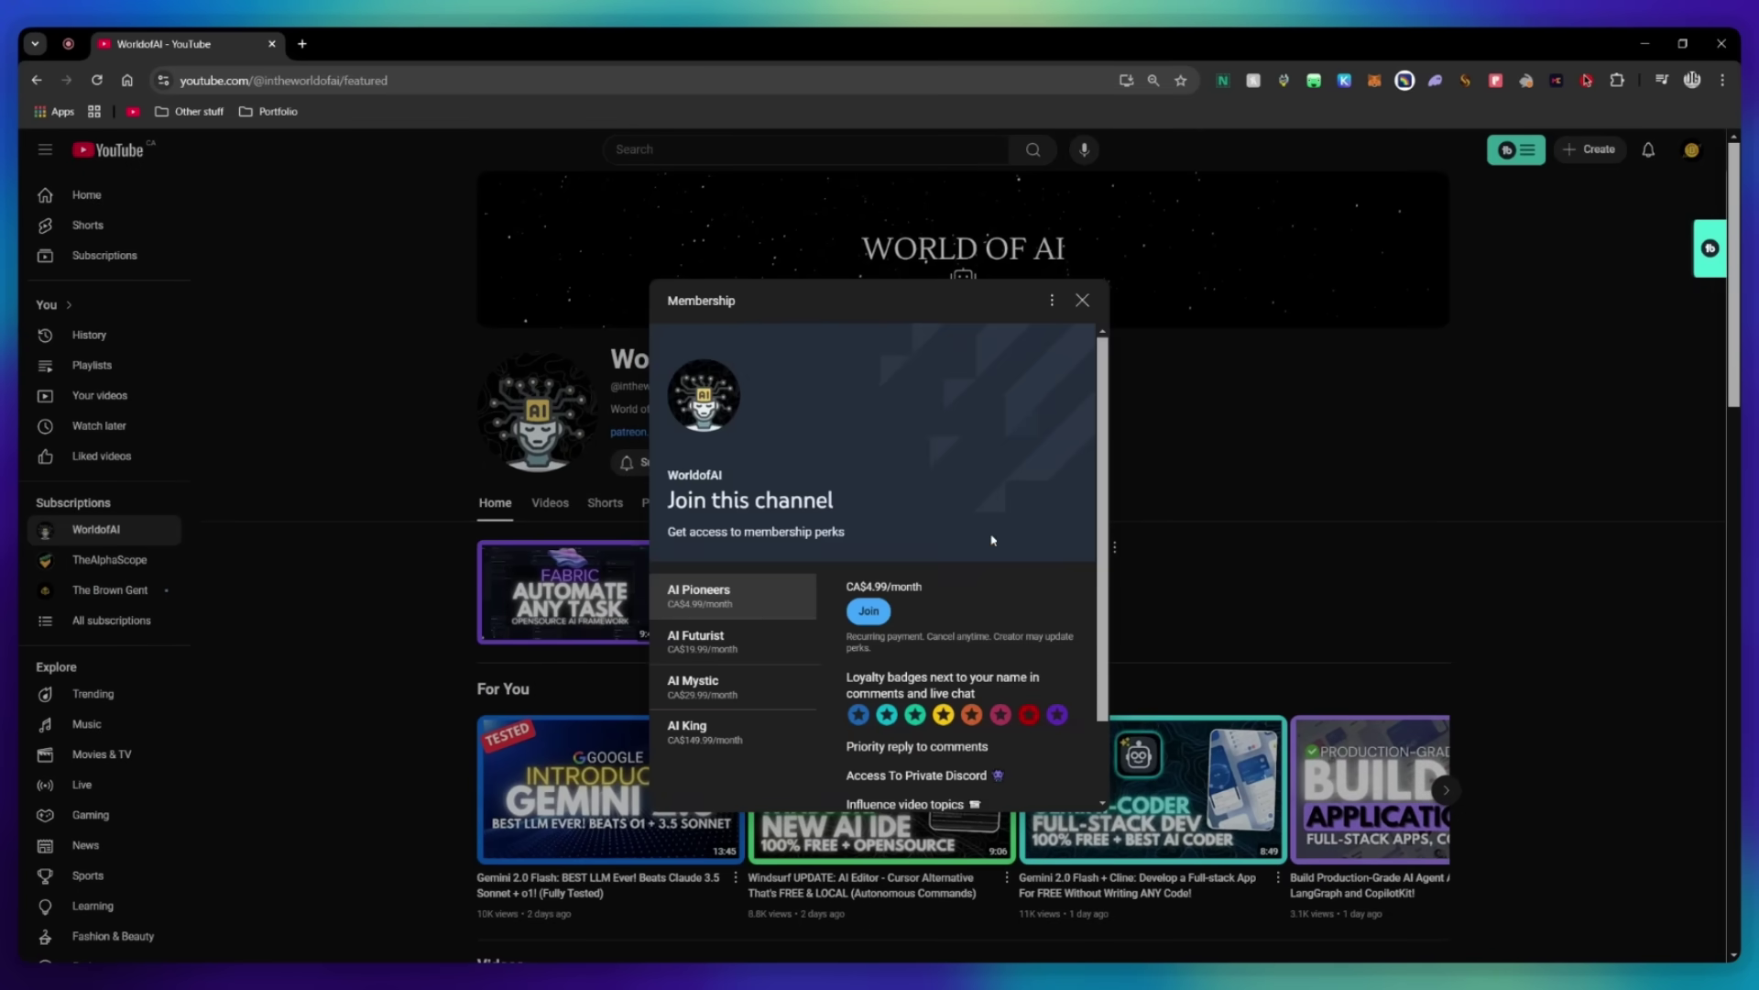
scroll(815, 471, "down", 2)
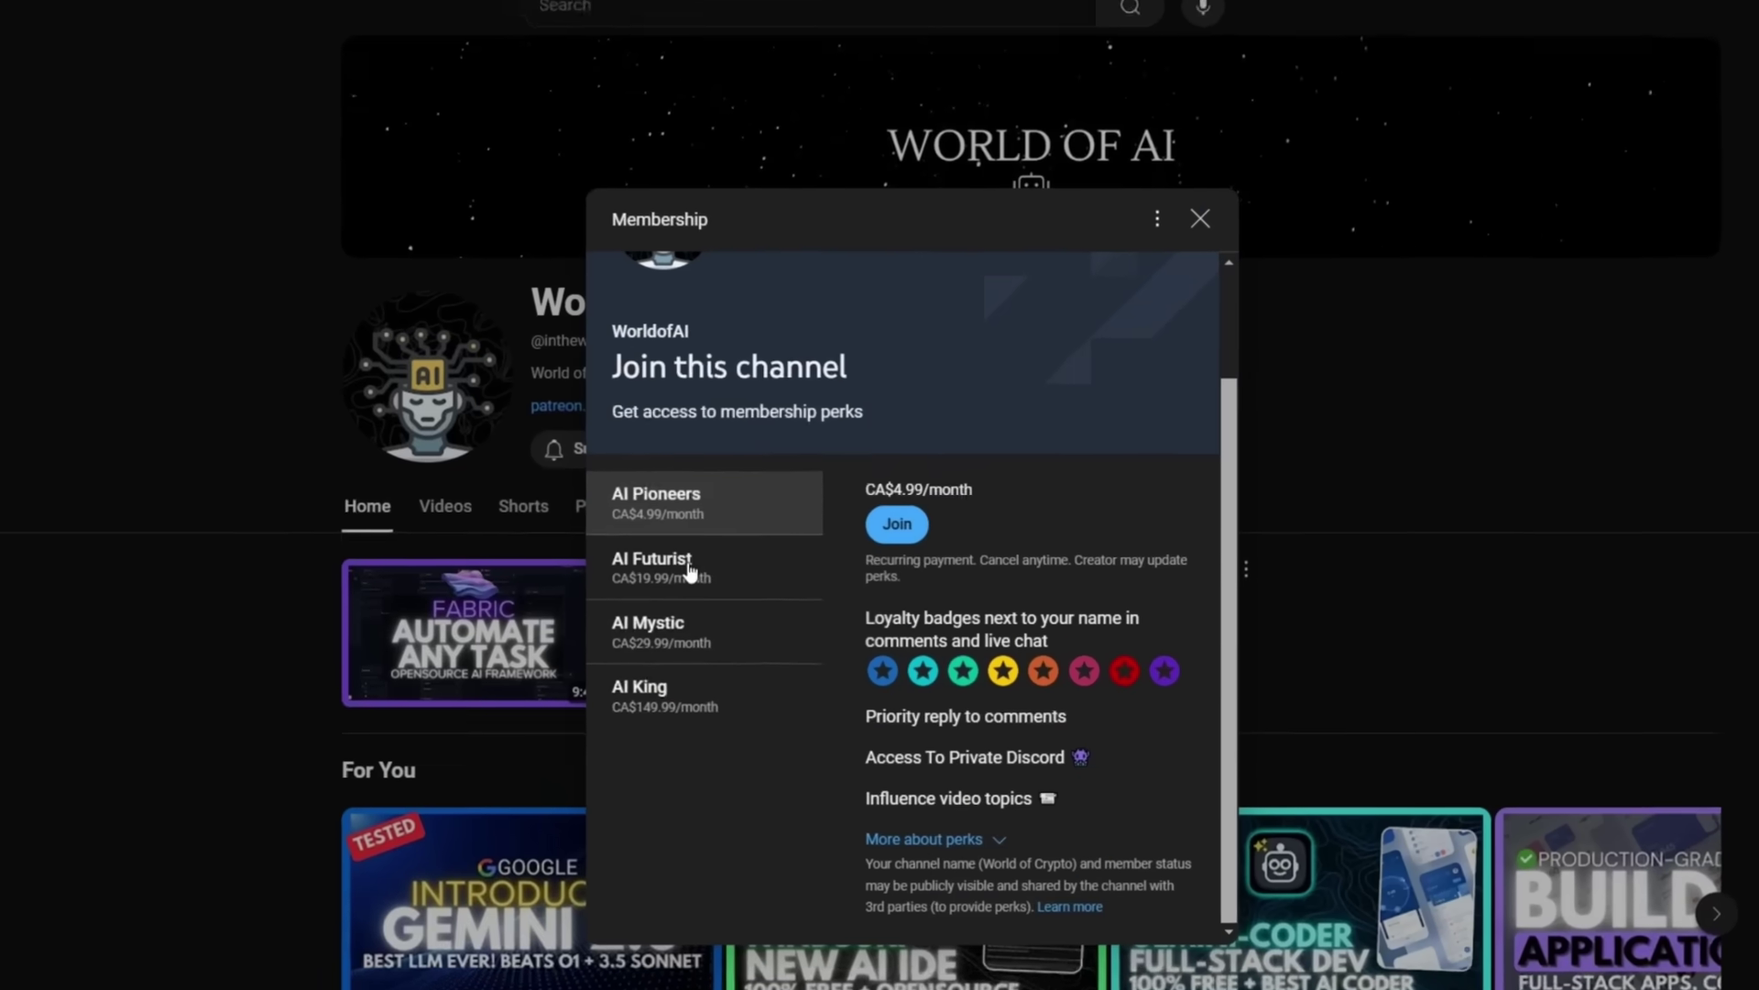
left_click(687, 566)
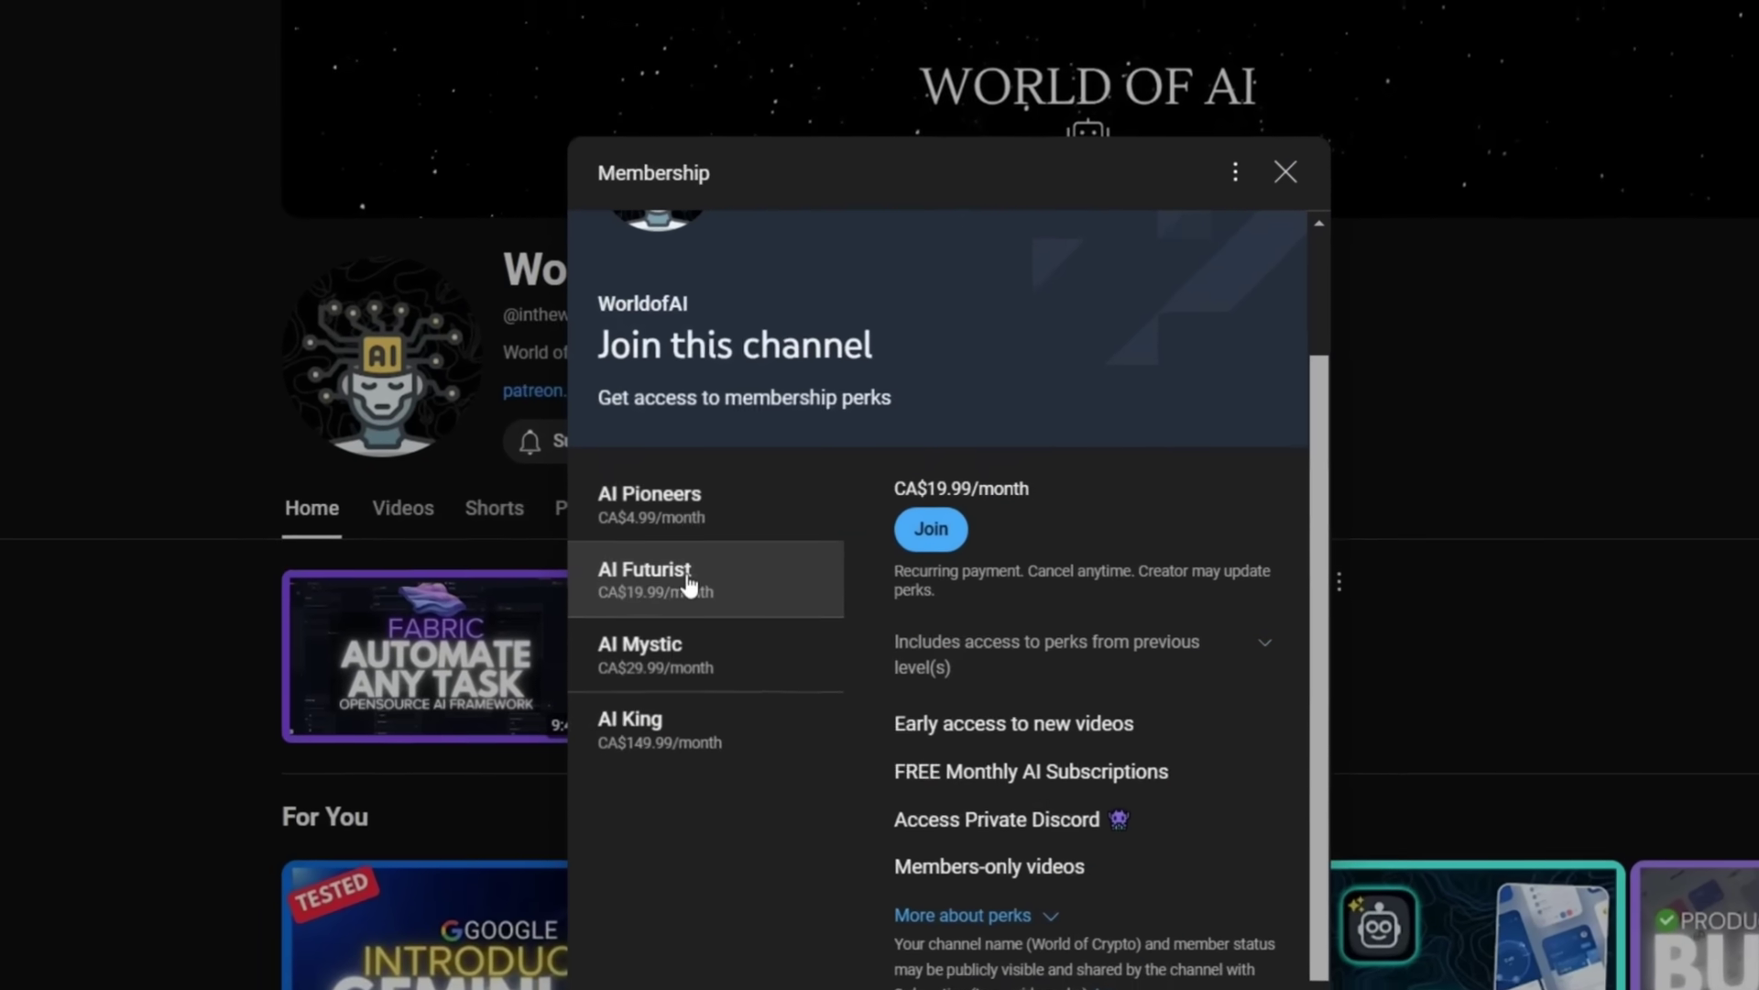
left_click(694, 632)
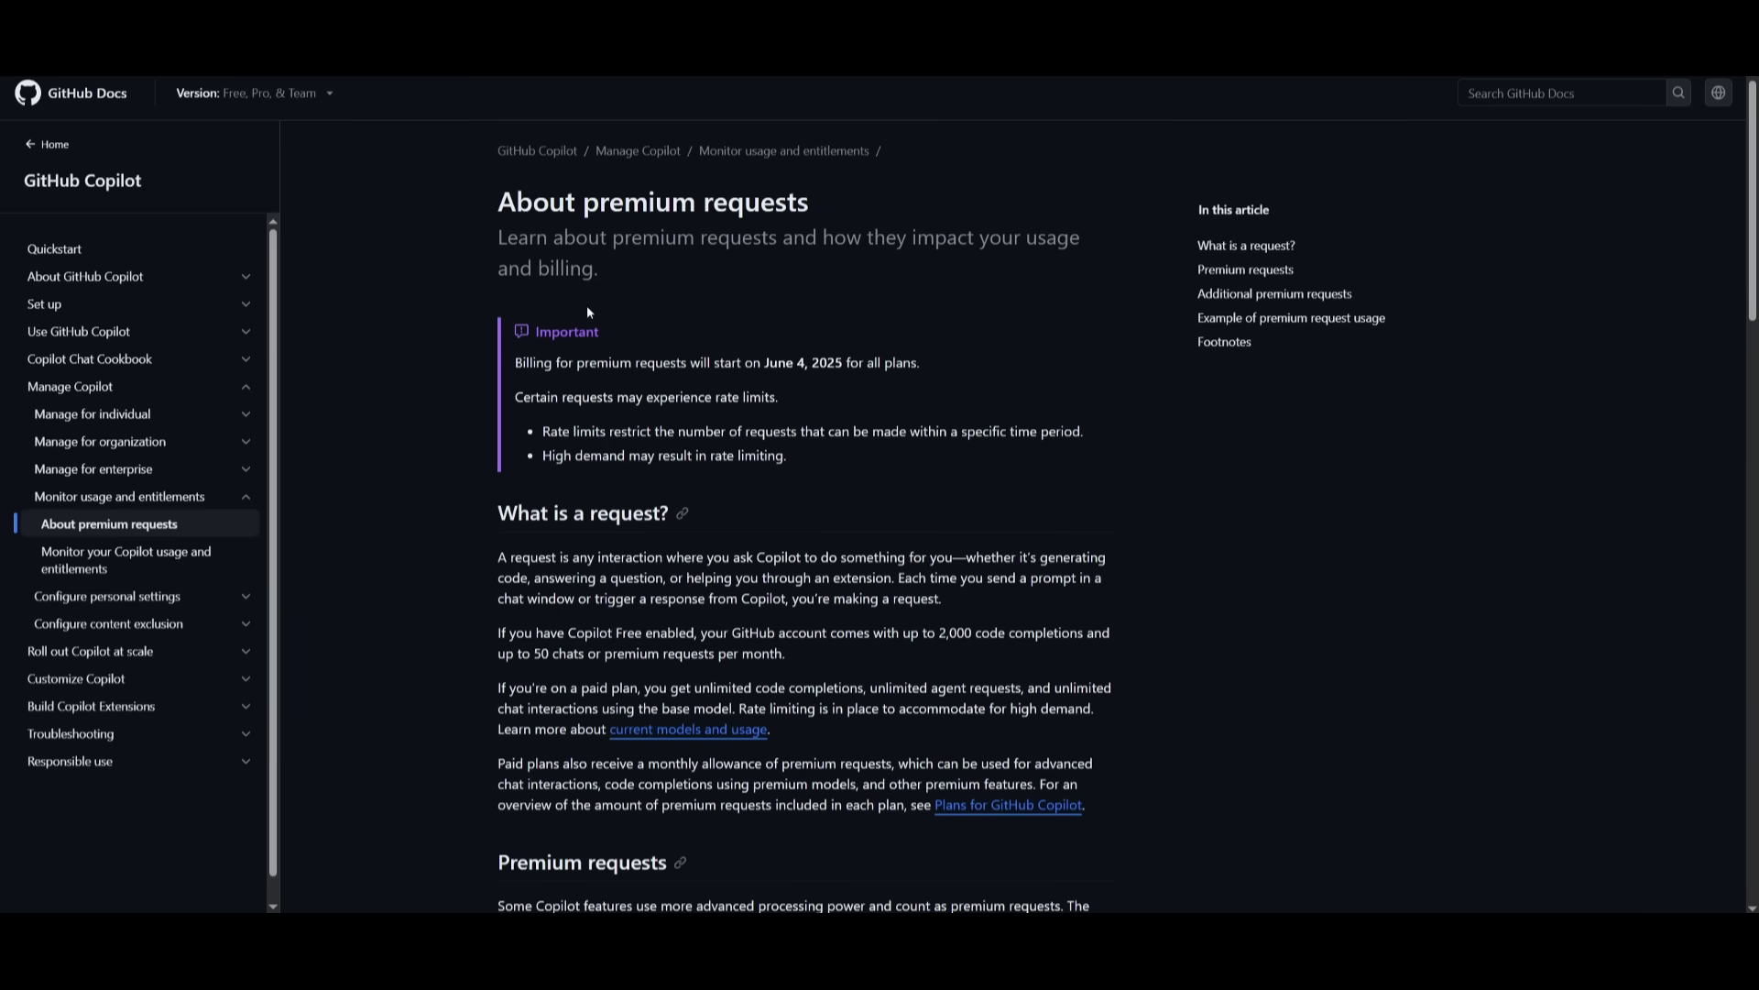
scroll(605, 638, "down", 5)
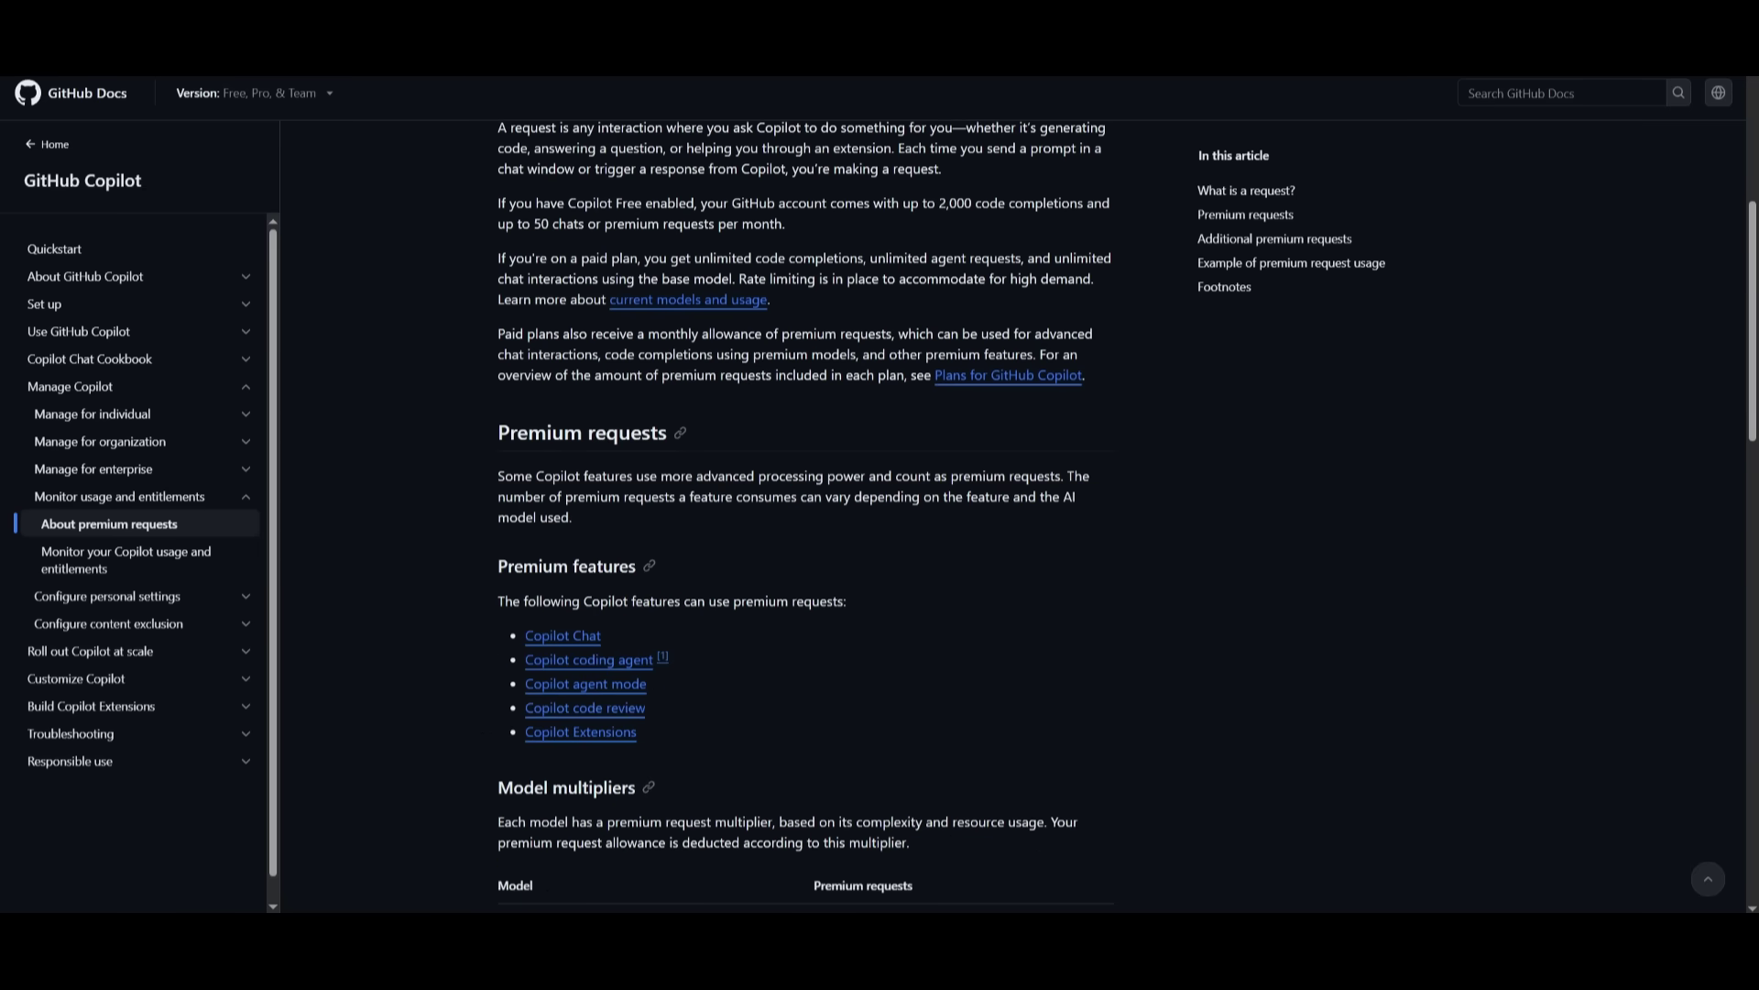
scroll(606, 638, "up", 5)
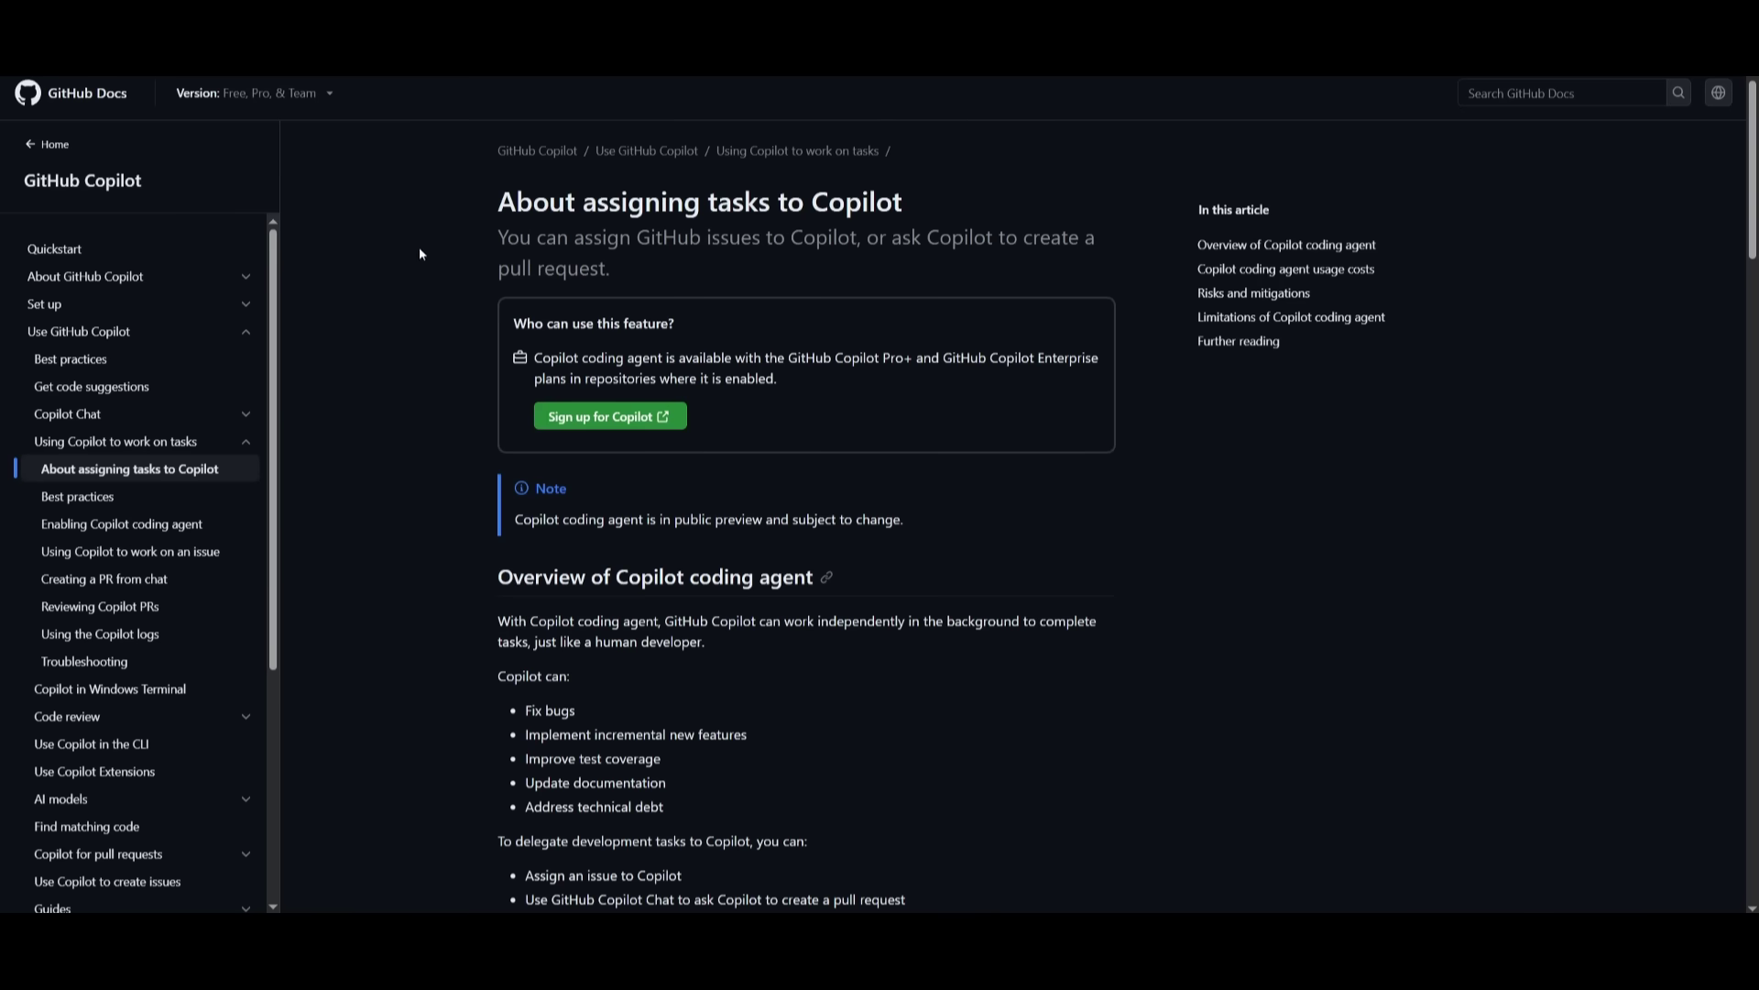
scroll(426, 275, "down", 4)
scroll(434, 317, "down", 4)
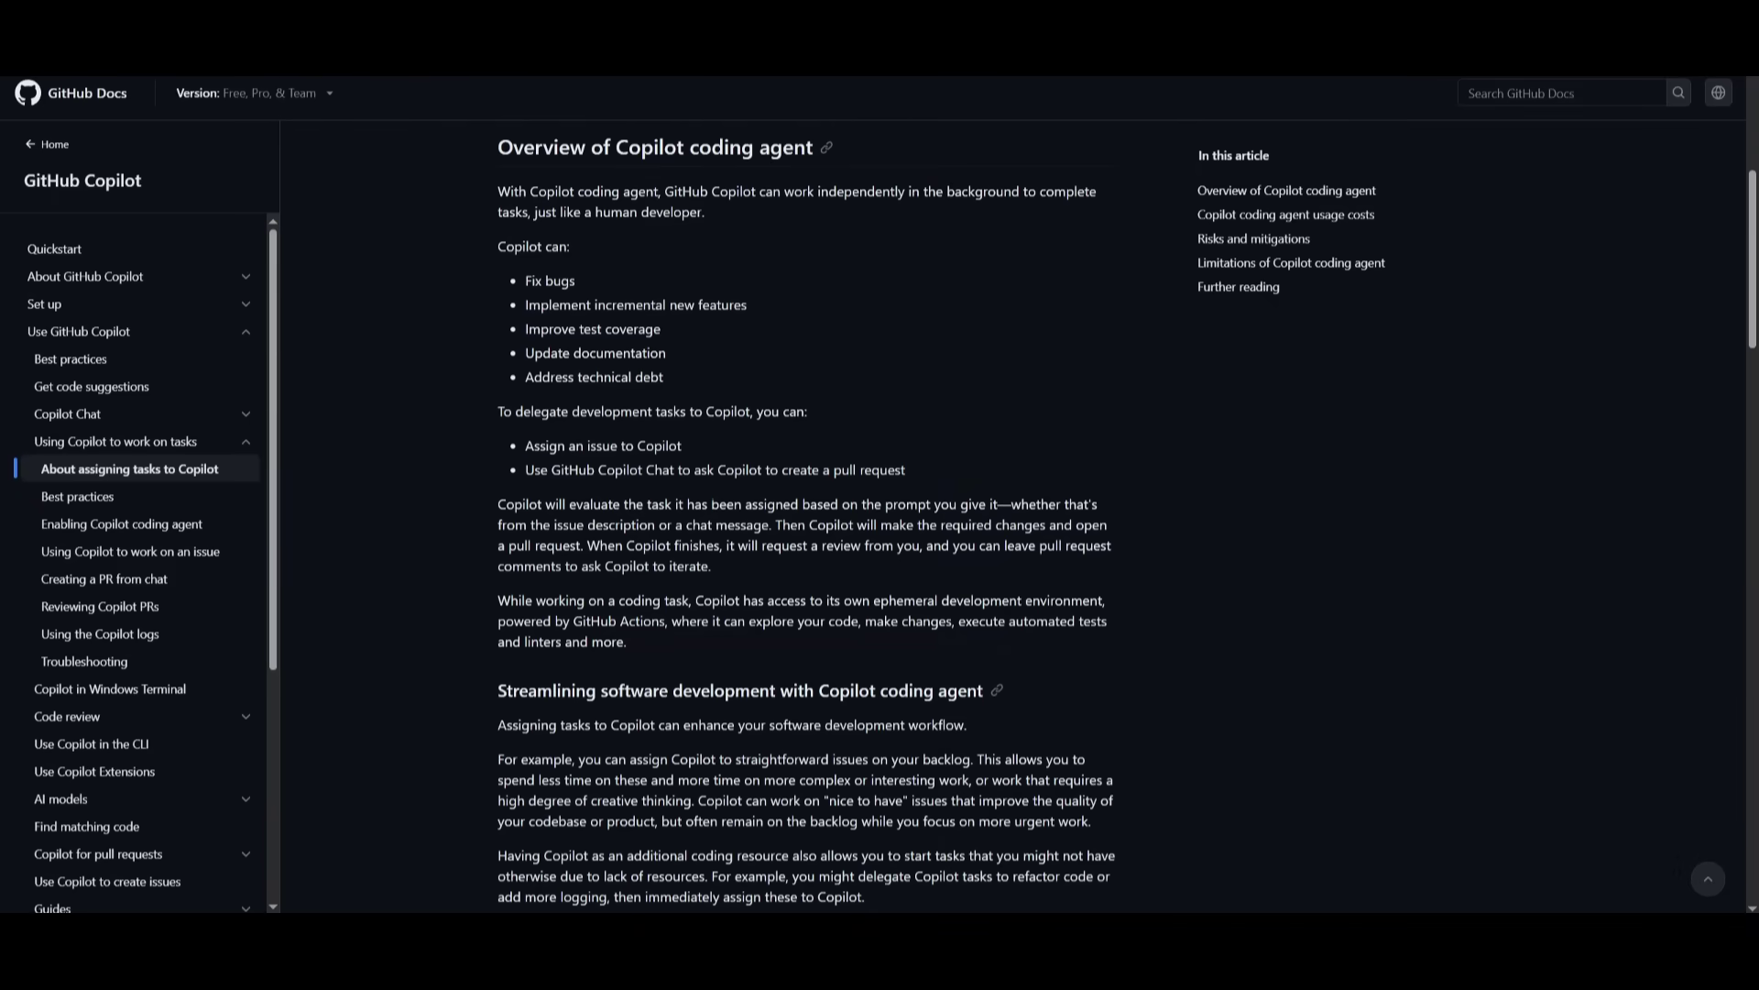
scroll(704, 491, "down", 5)
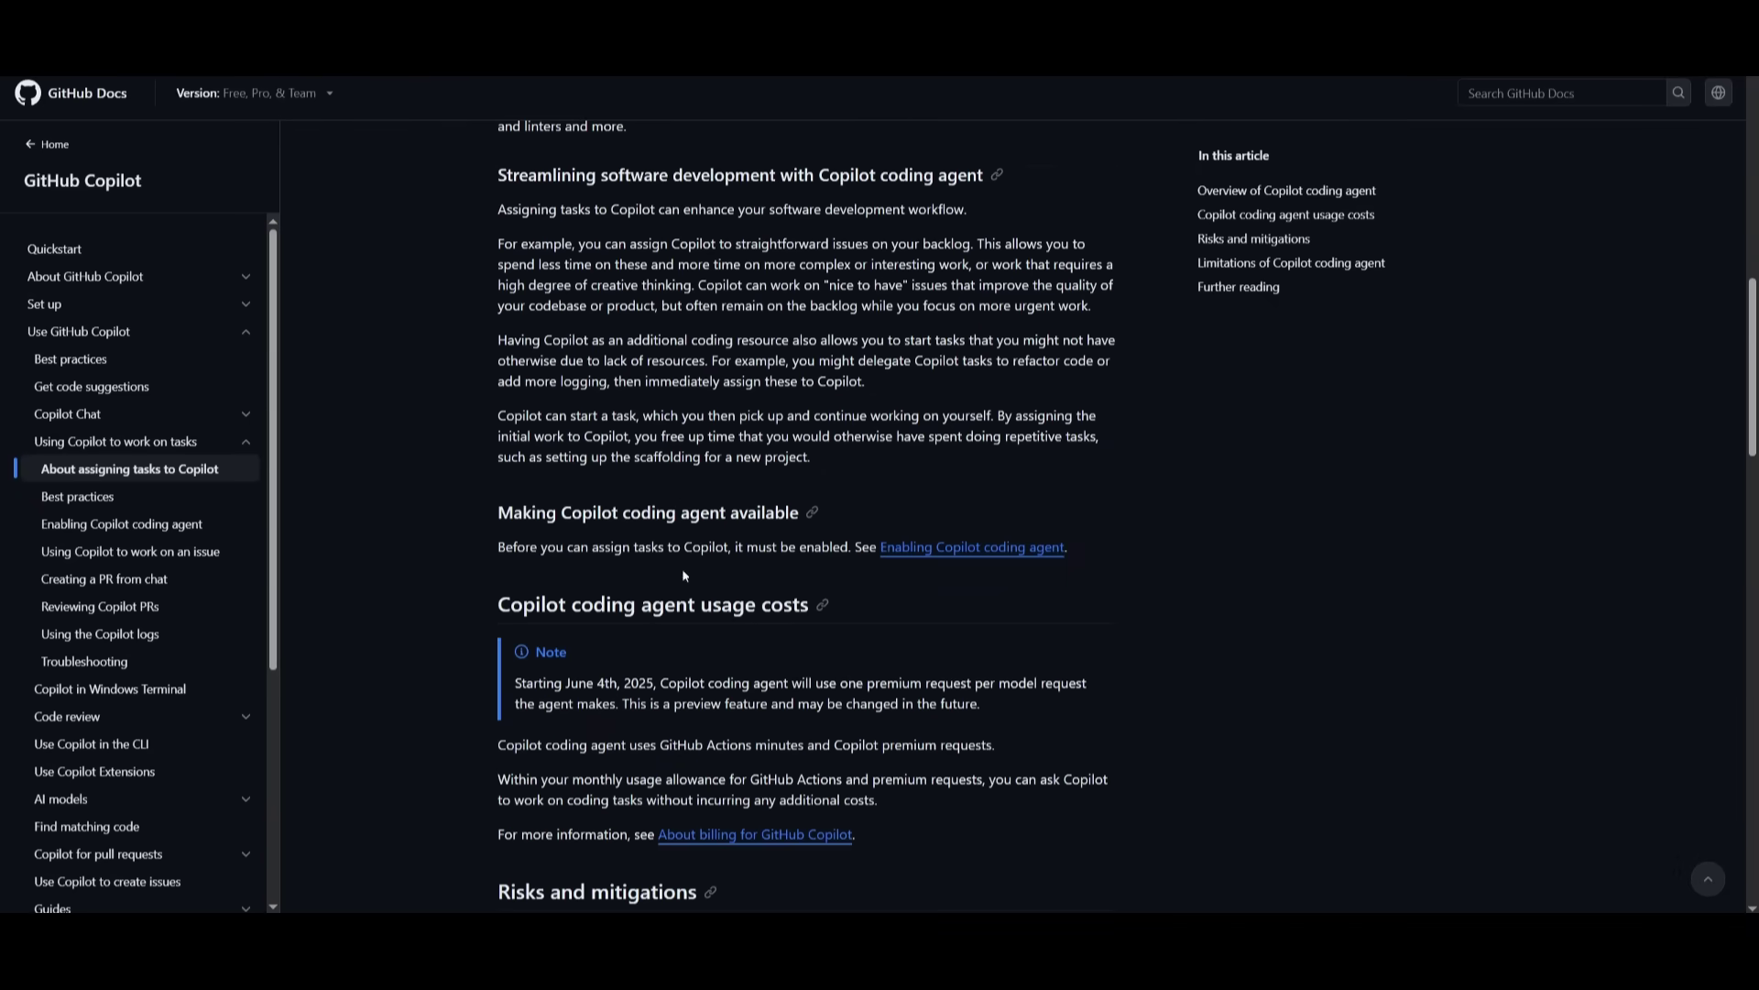
scroll(673, 549, "down", 5)
scroll(675, 662, "up", 2)
scroll(674, 662, "up", 6)
scroll(674, 662, "up", 5)
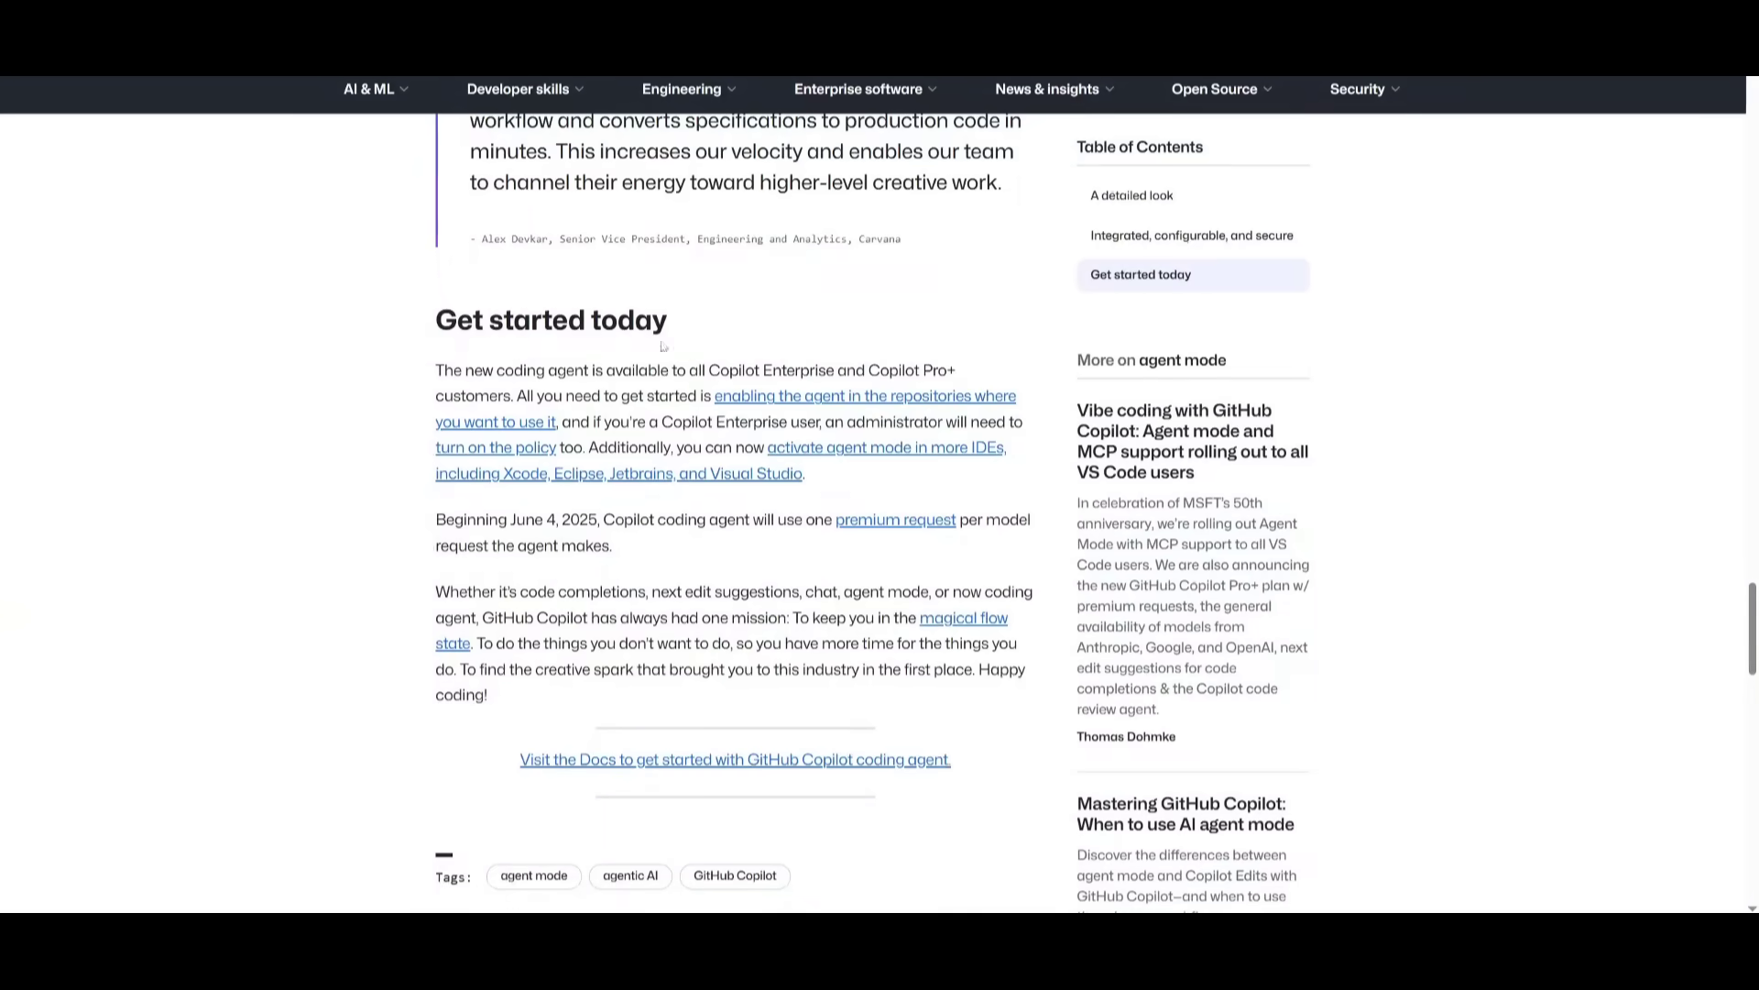
scroll(637, 412, "down", 2)
scroll(633, 498, "down", 1)
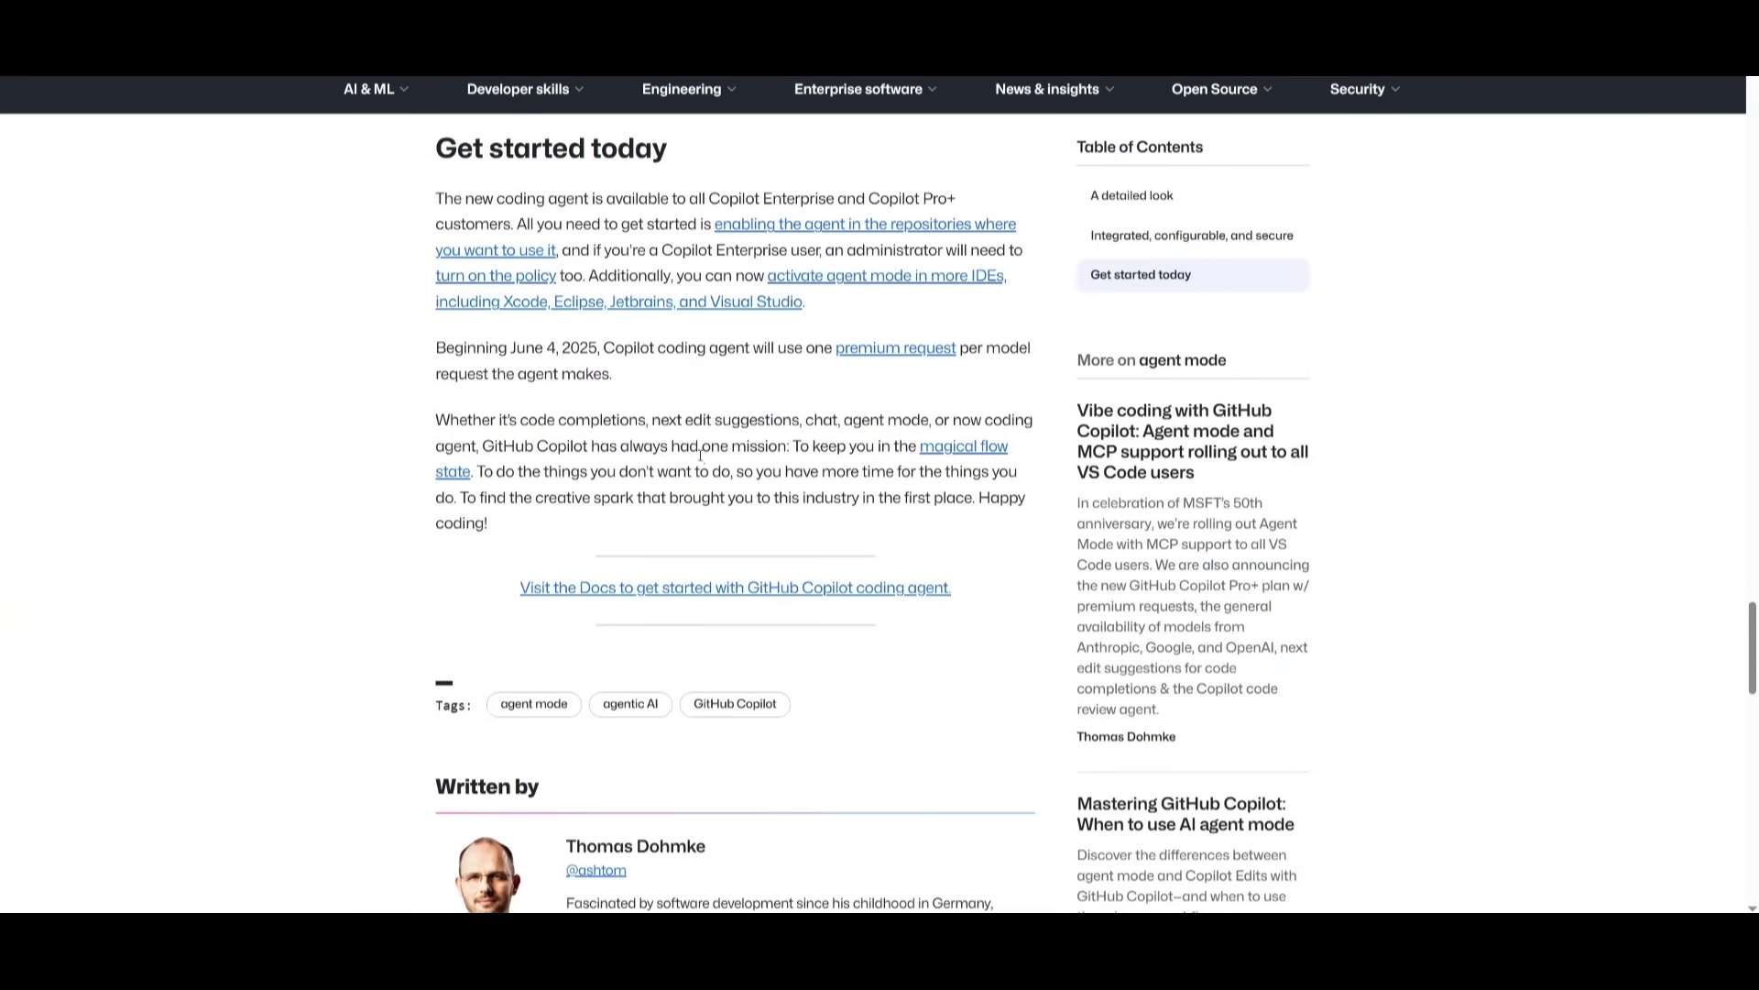
scroll(698, 466, "up", 5)
scroll(688, 475, "up", 5)
scroll(680, 482, "up", 5)
scroll(669, 491, "up", 4)
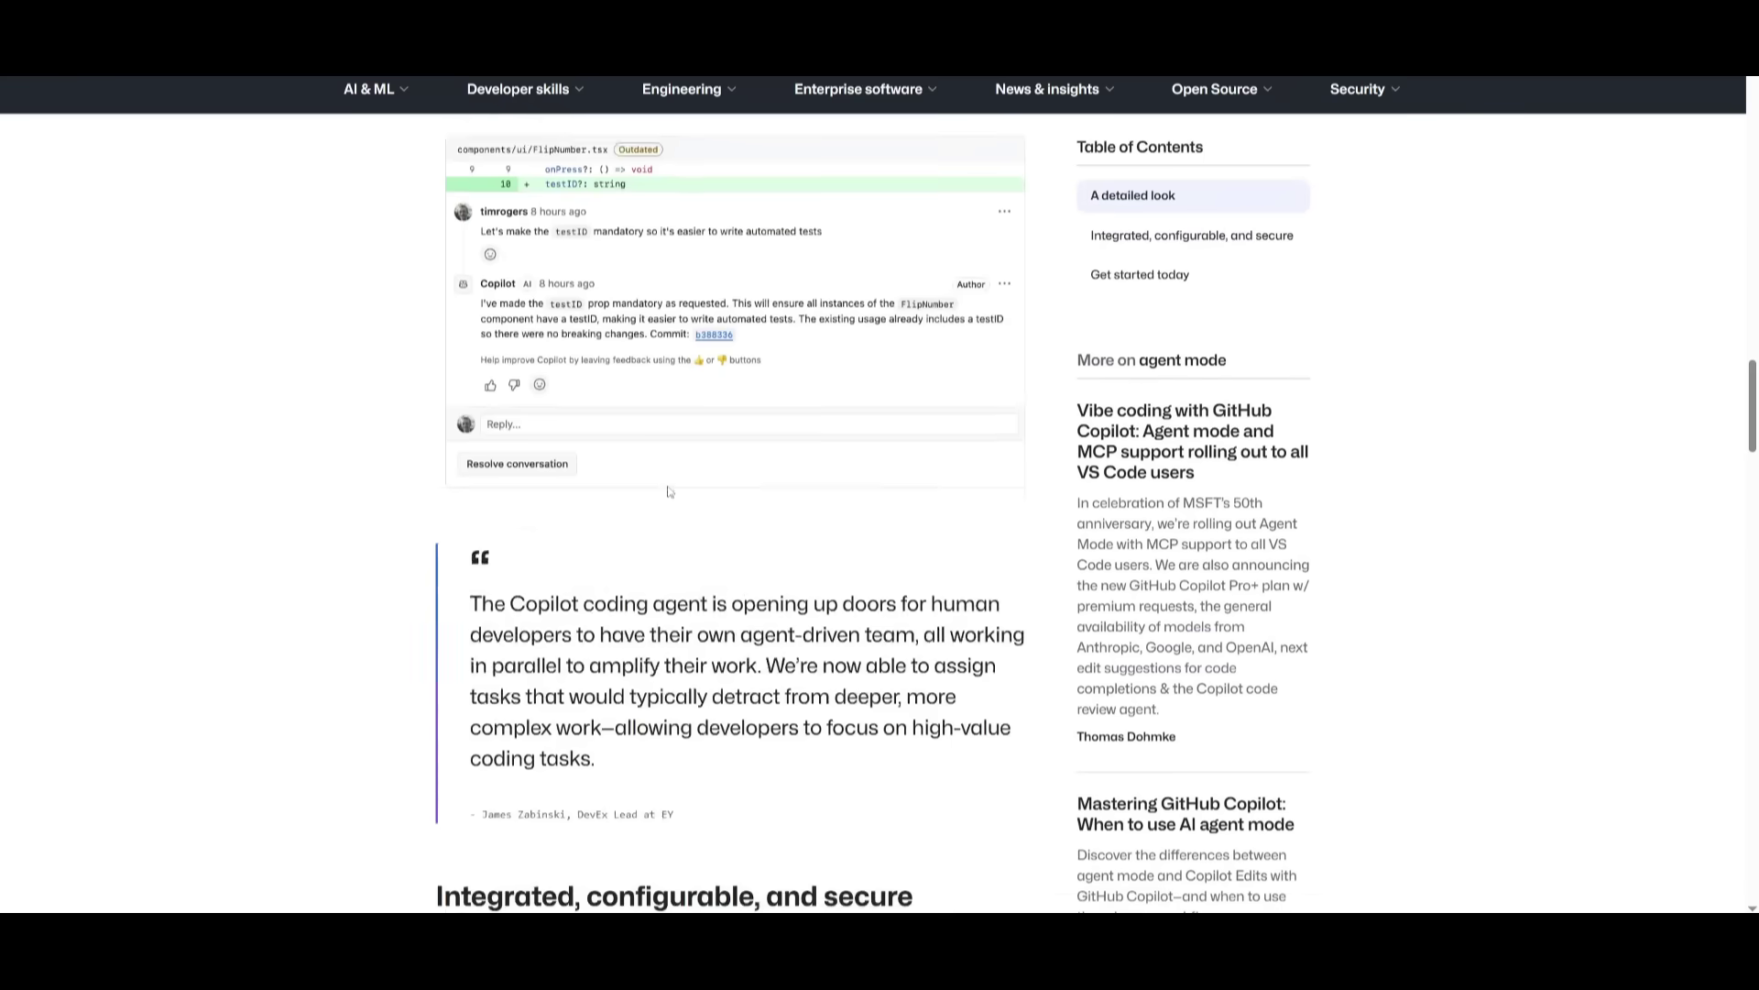
scroll(669, 490, "up", 4)
scroll(670, 491, "up", 5)
scroll(674, 523, "up", 6)
scroll(757, 618, "up", 8)
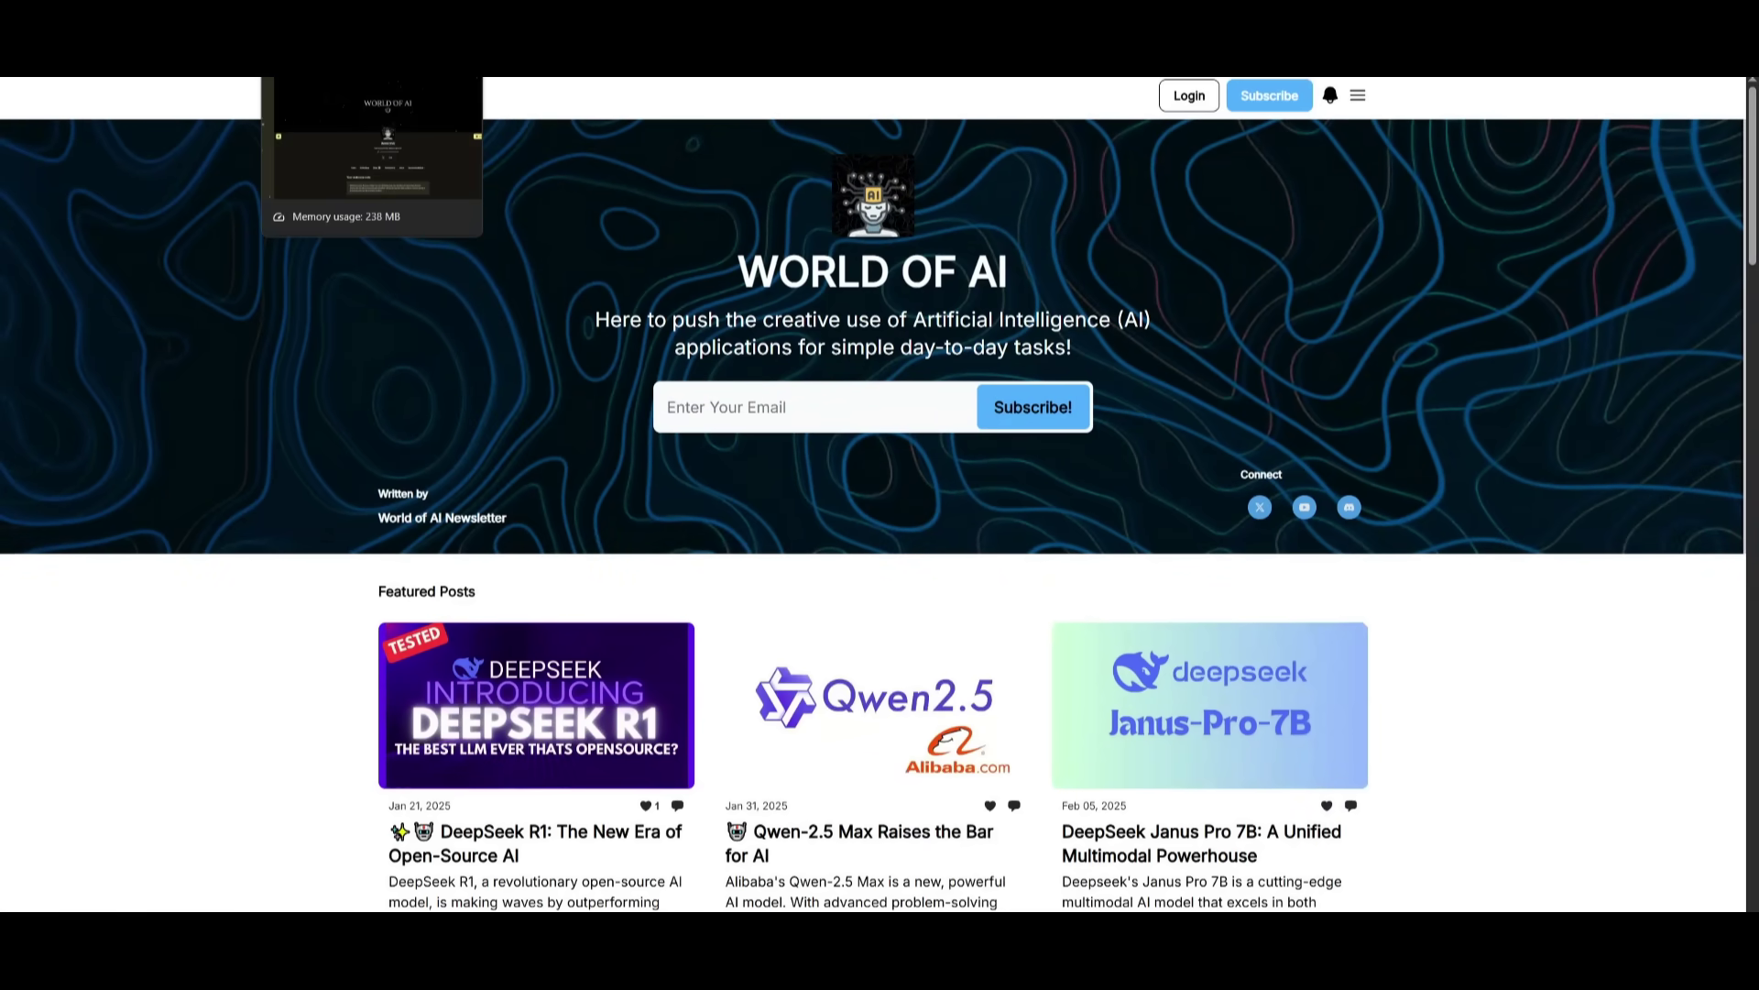
Step: Open the WorldofAI channel page and its Videos tab
left_click(372, 56)
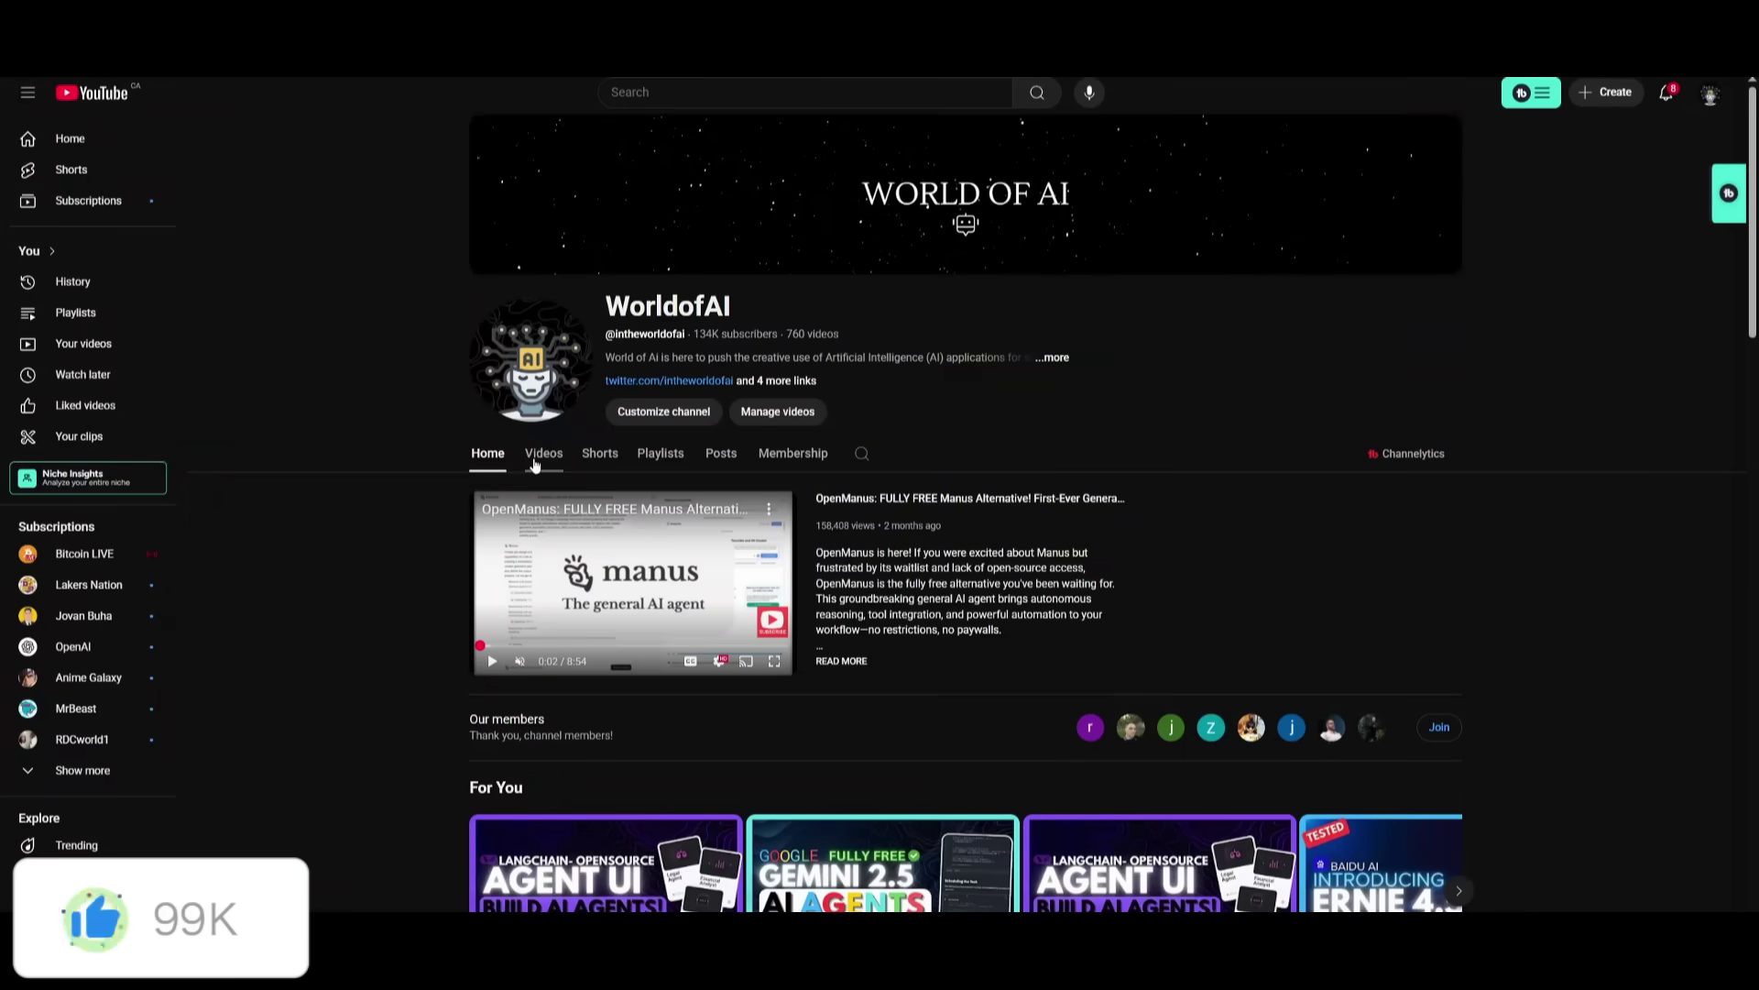
left_click(543, 453)
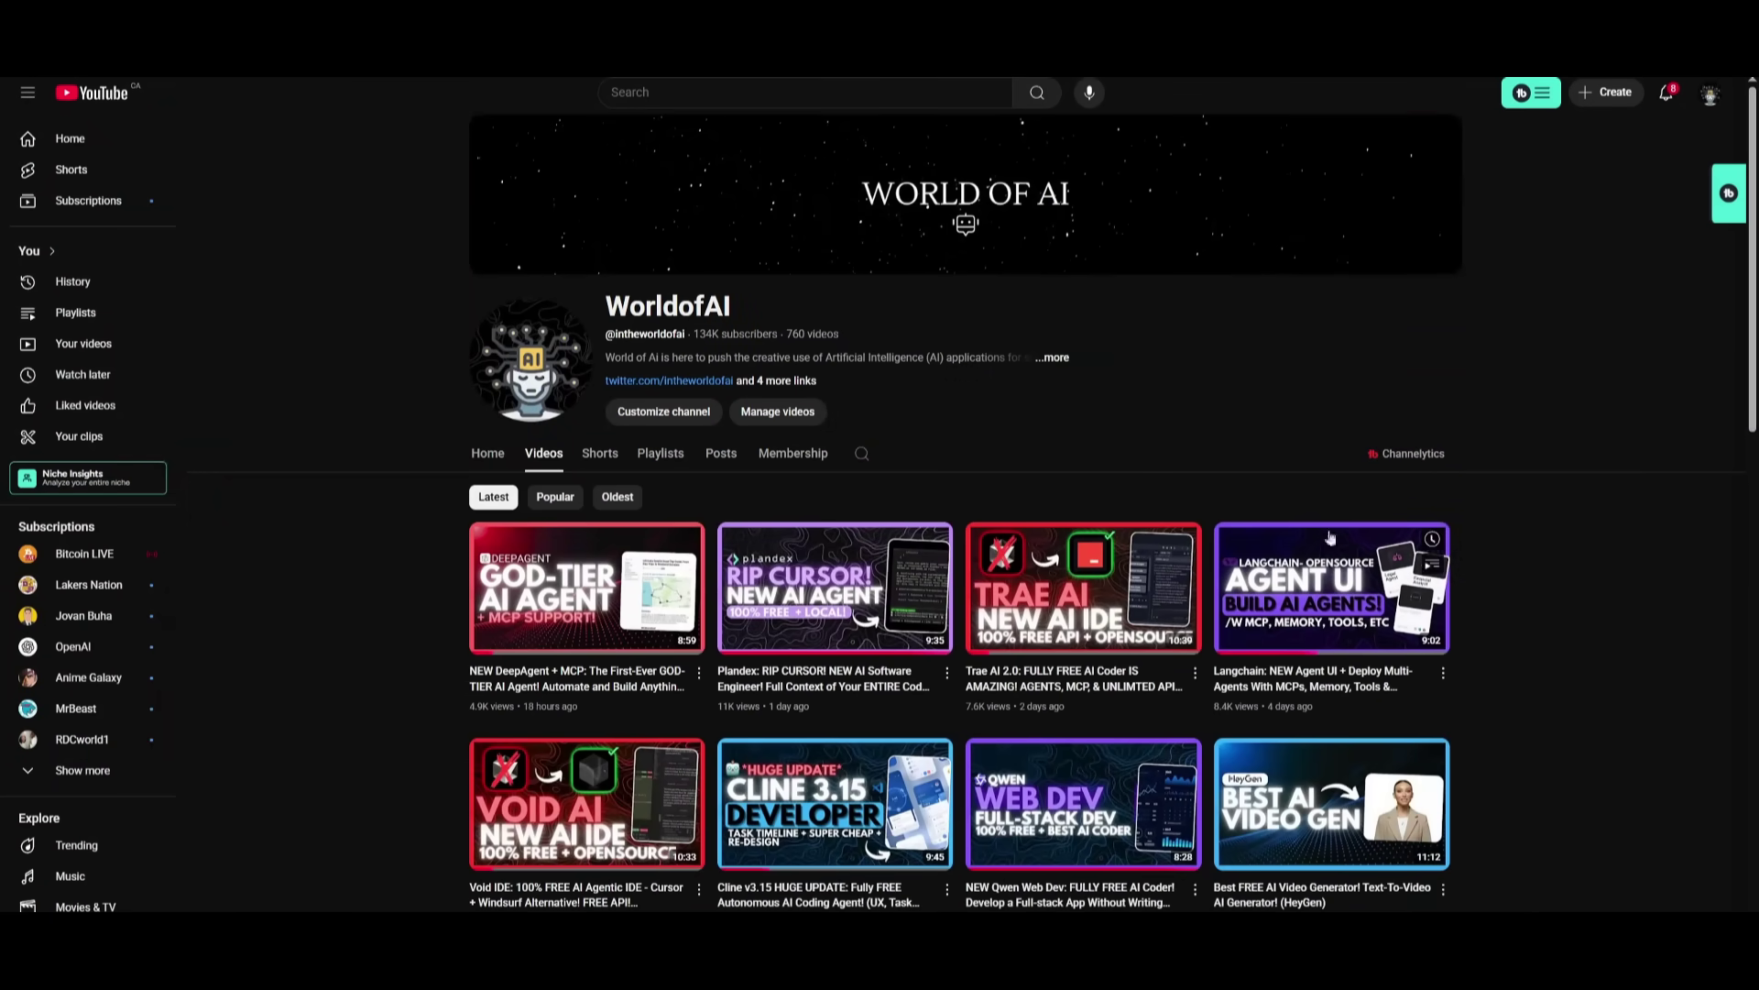
scroll(1430, 550, "down", 3)
scroll(1430, 551, "down", 5)
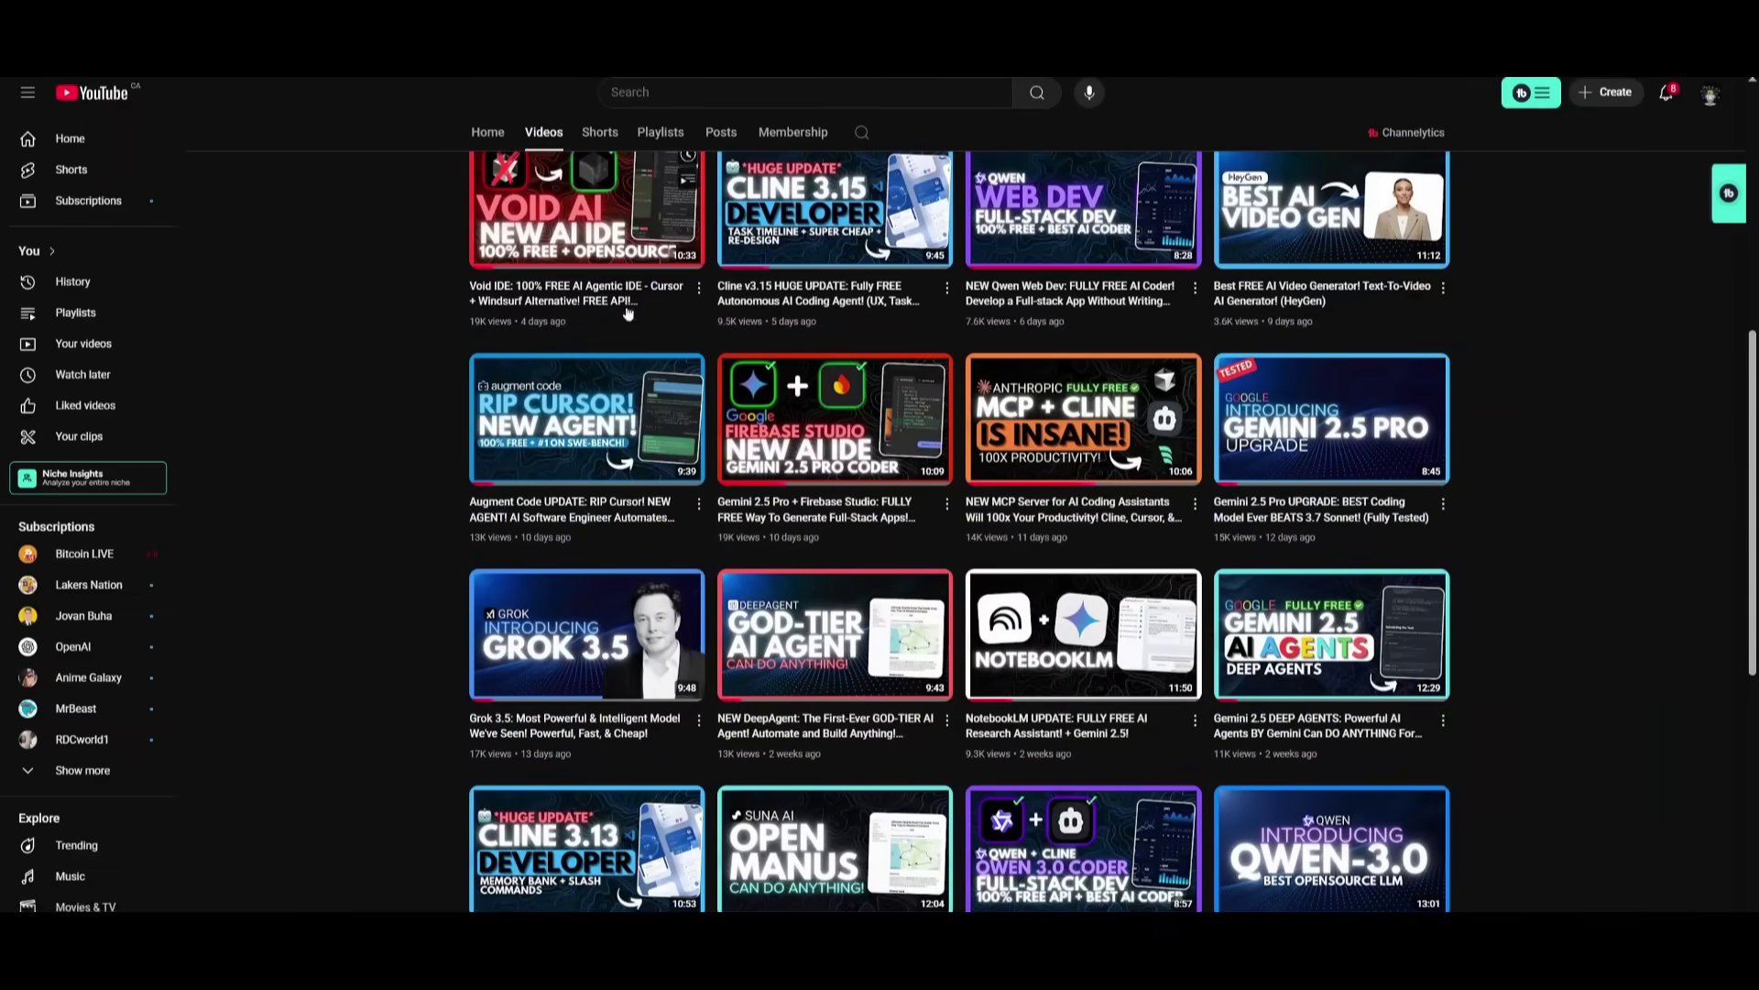
scroll(436, 400, "down", 4)
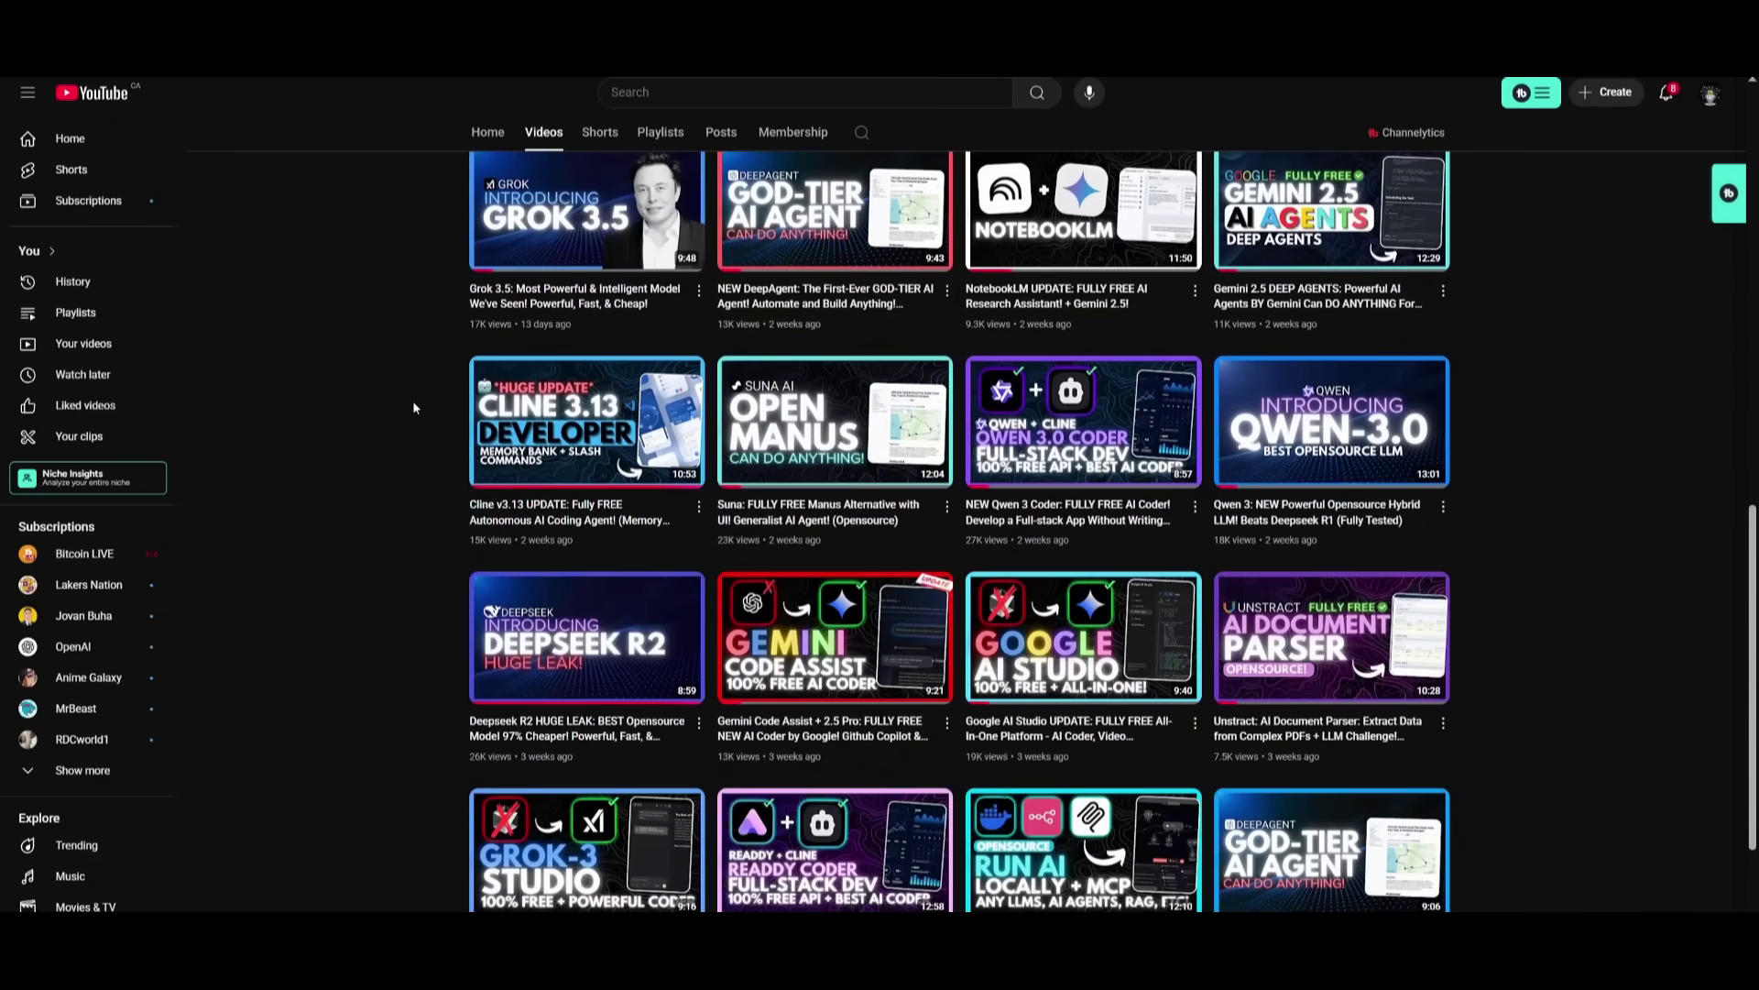
scroll(412, 400, "down", 3)
scroll(391, 413, "down", 4)
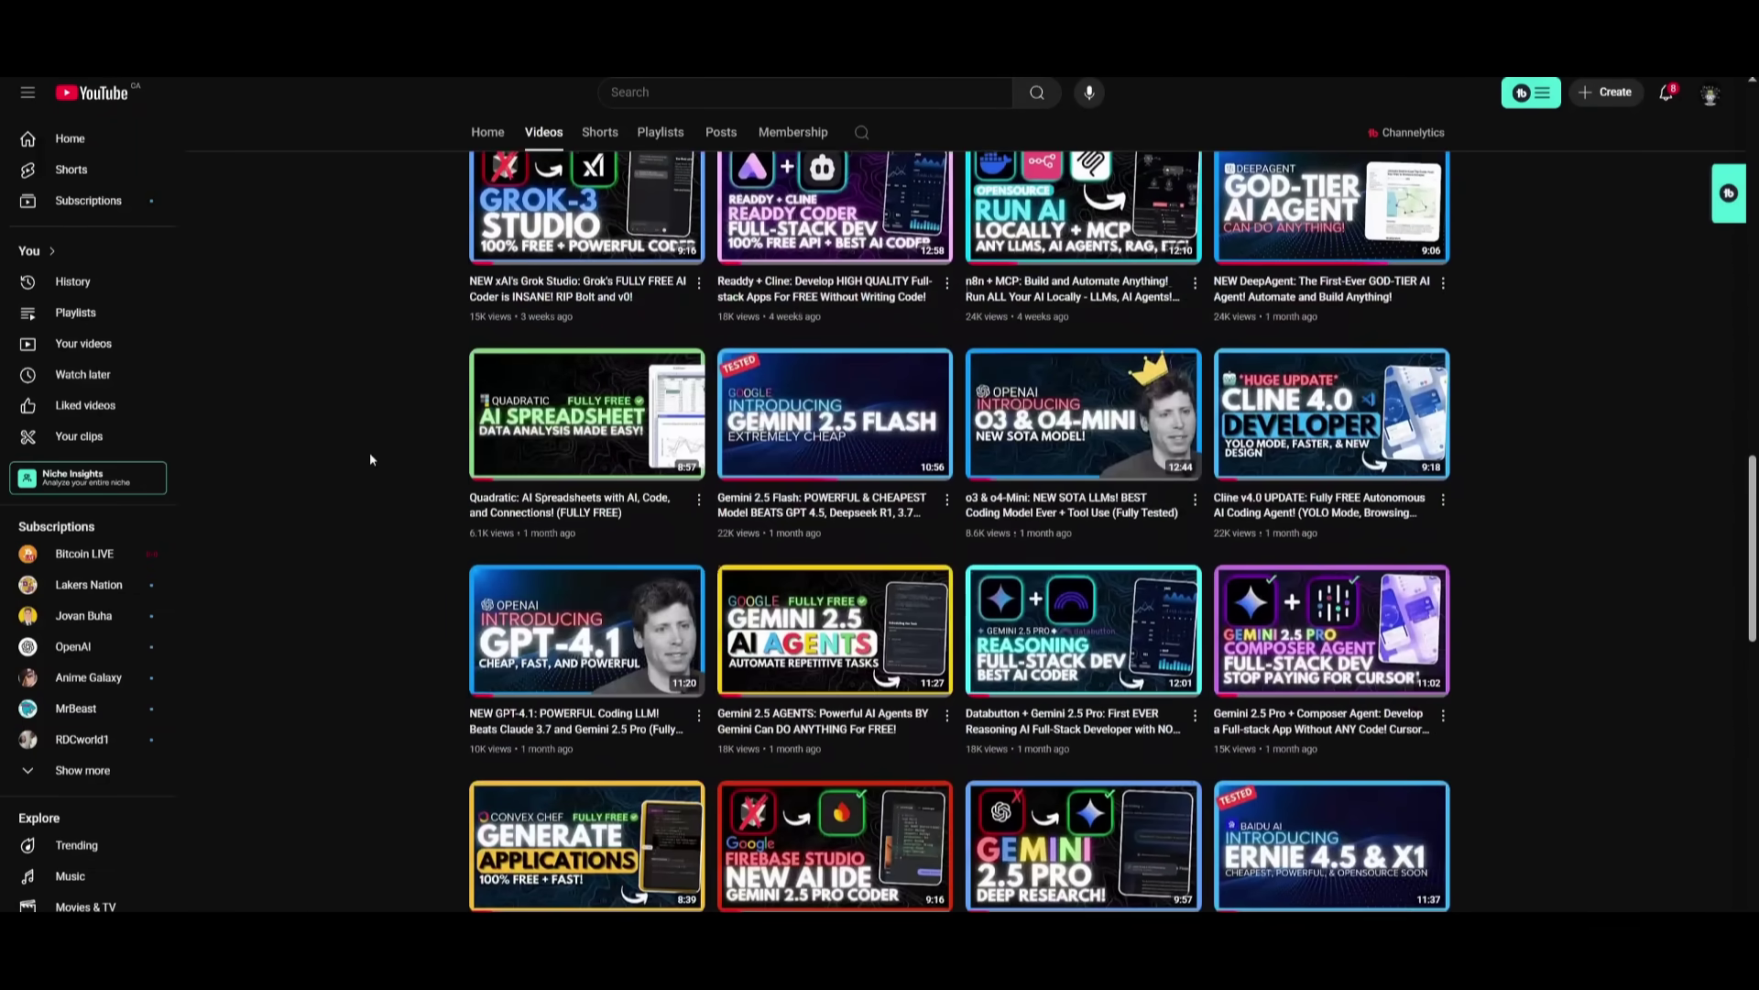
scroll(370, 453, "down", 3)
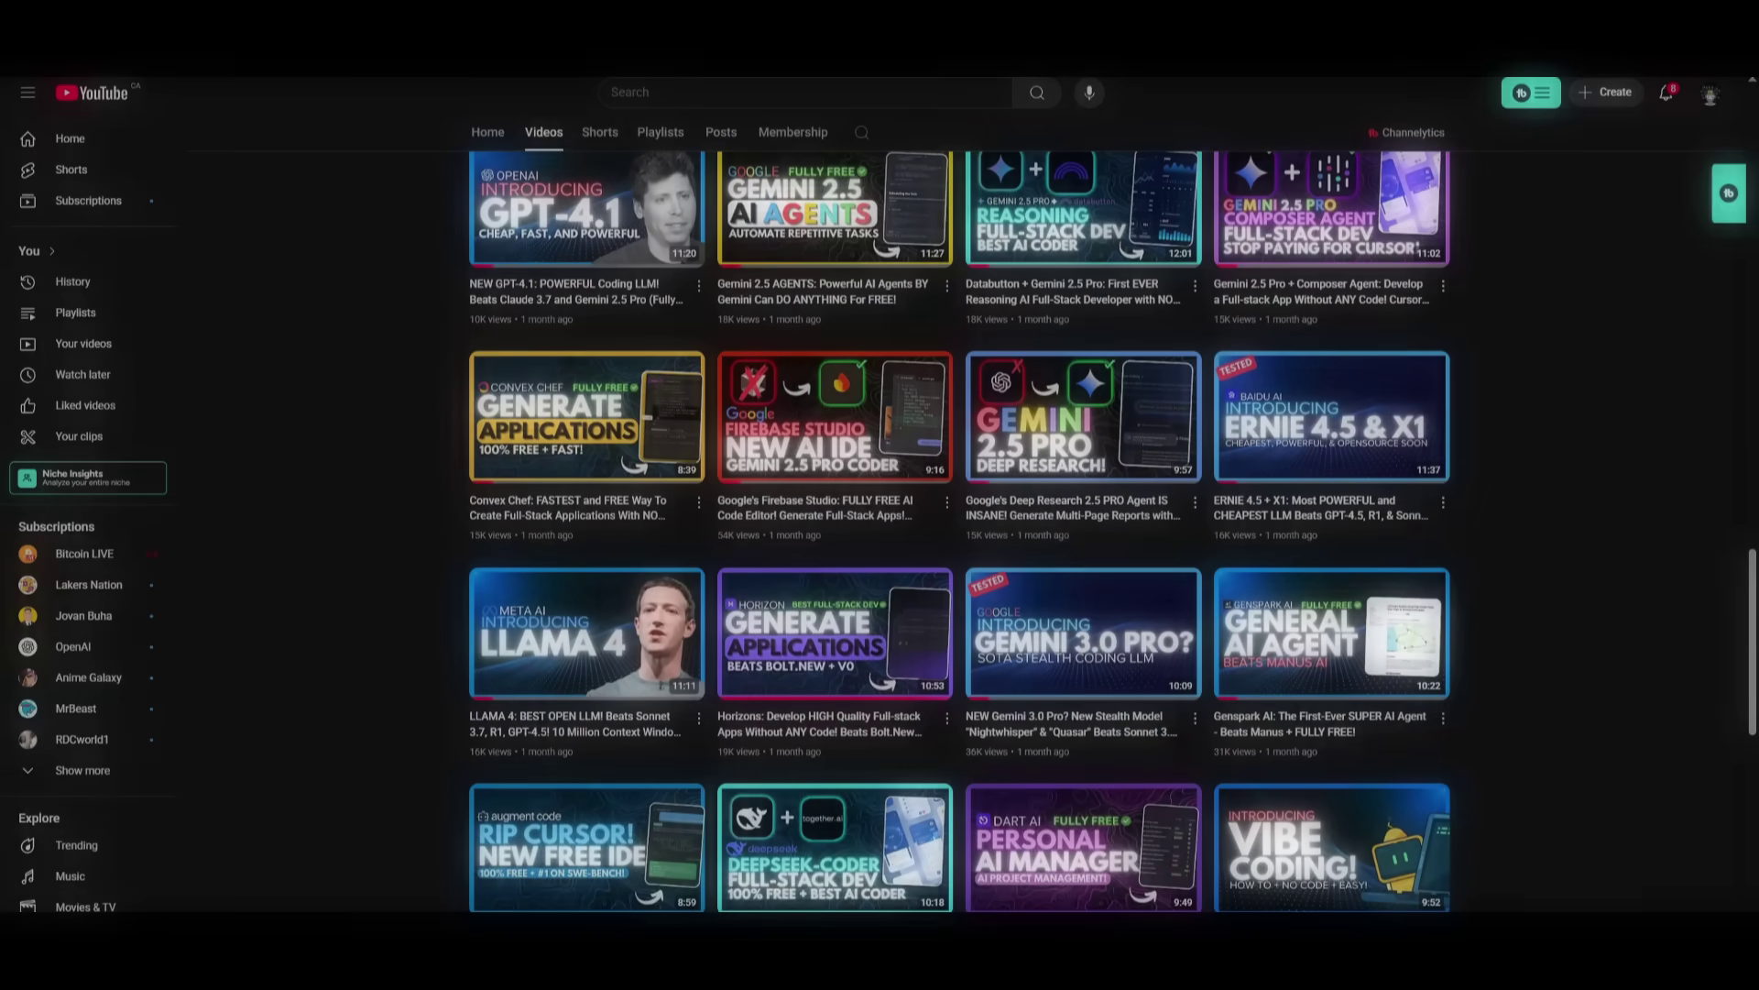